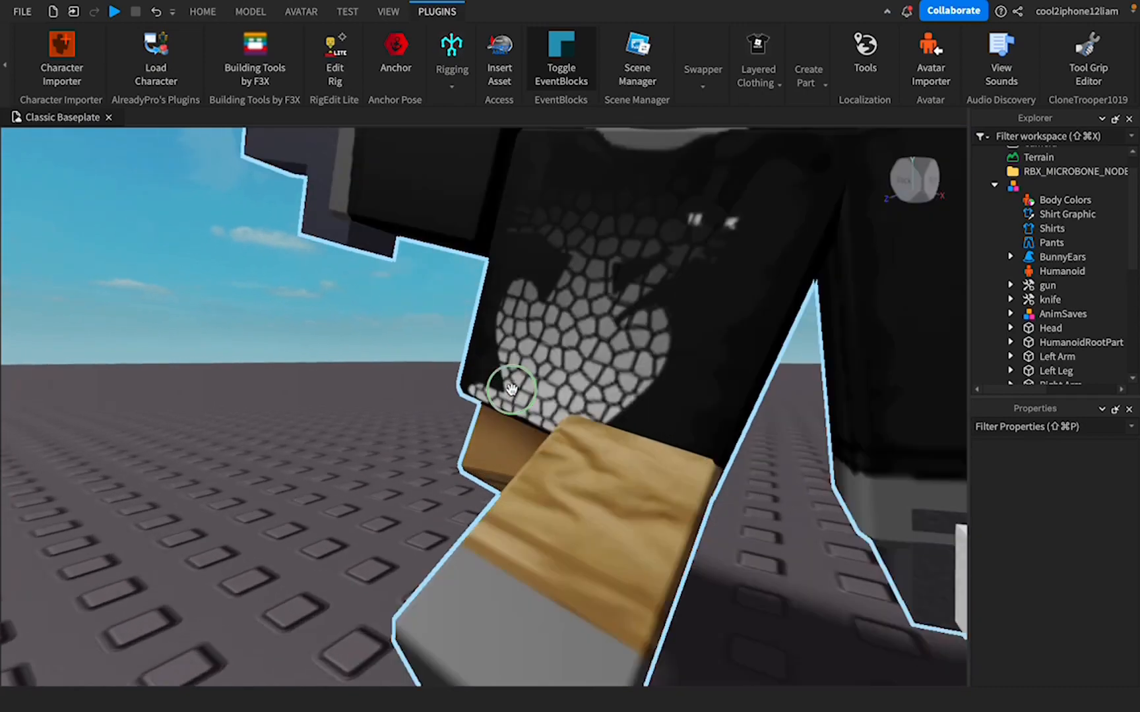
- Examine the posed bunny-eared character with its gun and knife from several distances and angles
scroll(511, 389, down, 7)
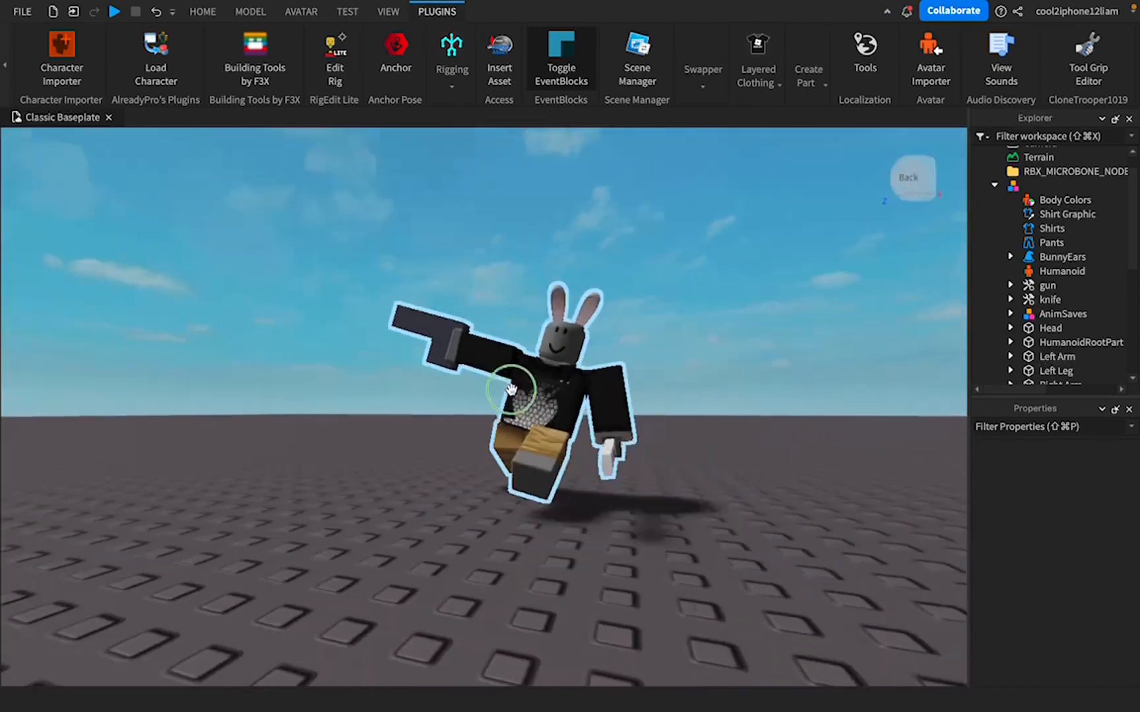
scroll(511, 389, down, 2)
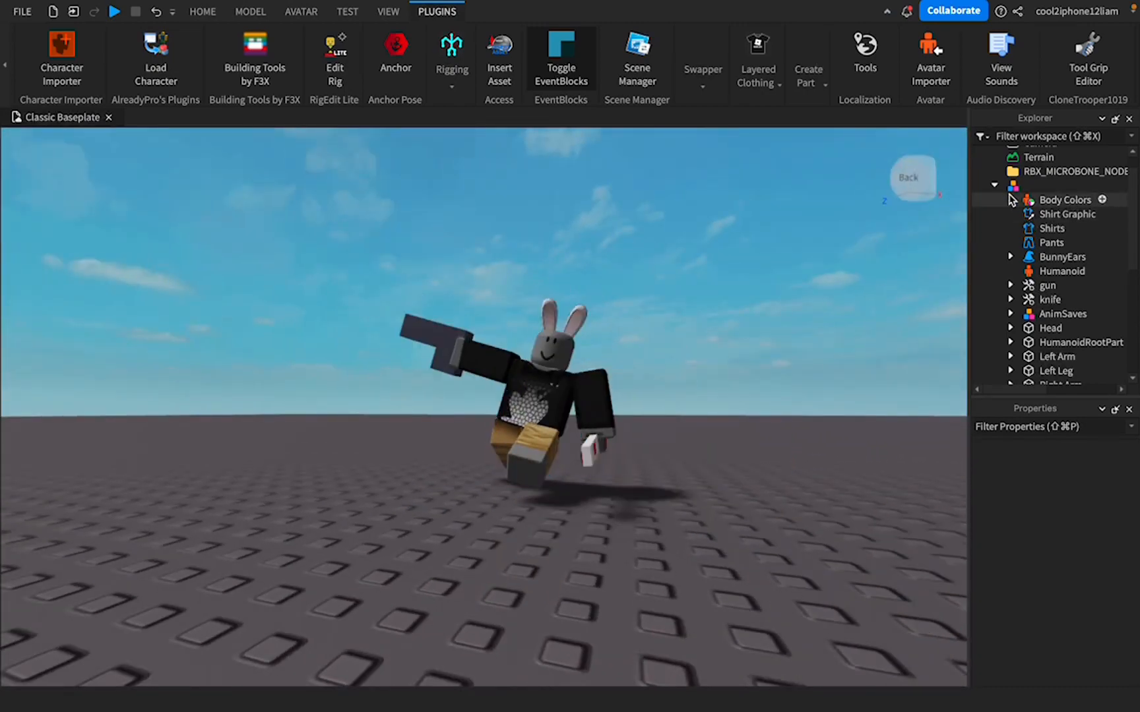
scroll(754, 349, up, 5)
scroll(752, 343, up, 3)
right_drag(752, 343, 751, 345)
scroll(751, 345, down, 6)
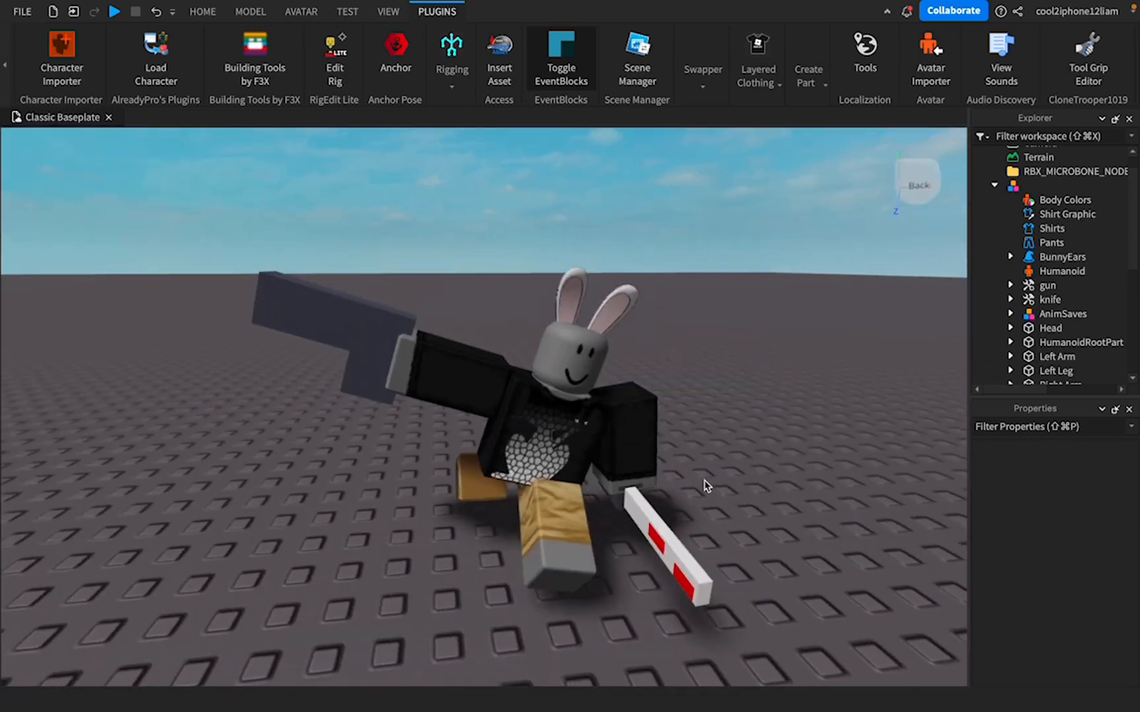
right_drag(653, 505, 657, 499)
- Check the character model's contents in the Explorer and leave the model collapsed
click(993, 186)
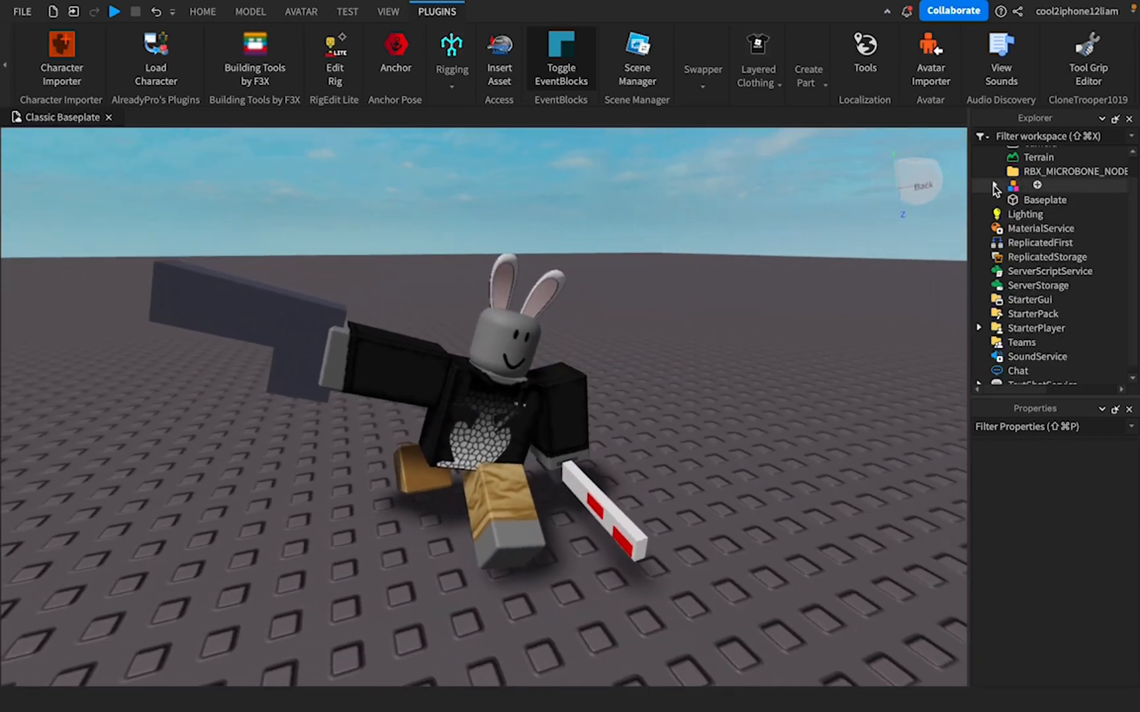
click(993, 186)
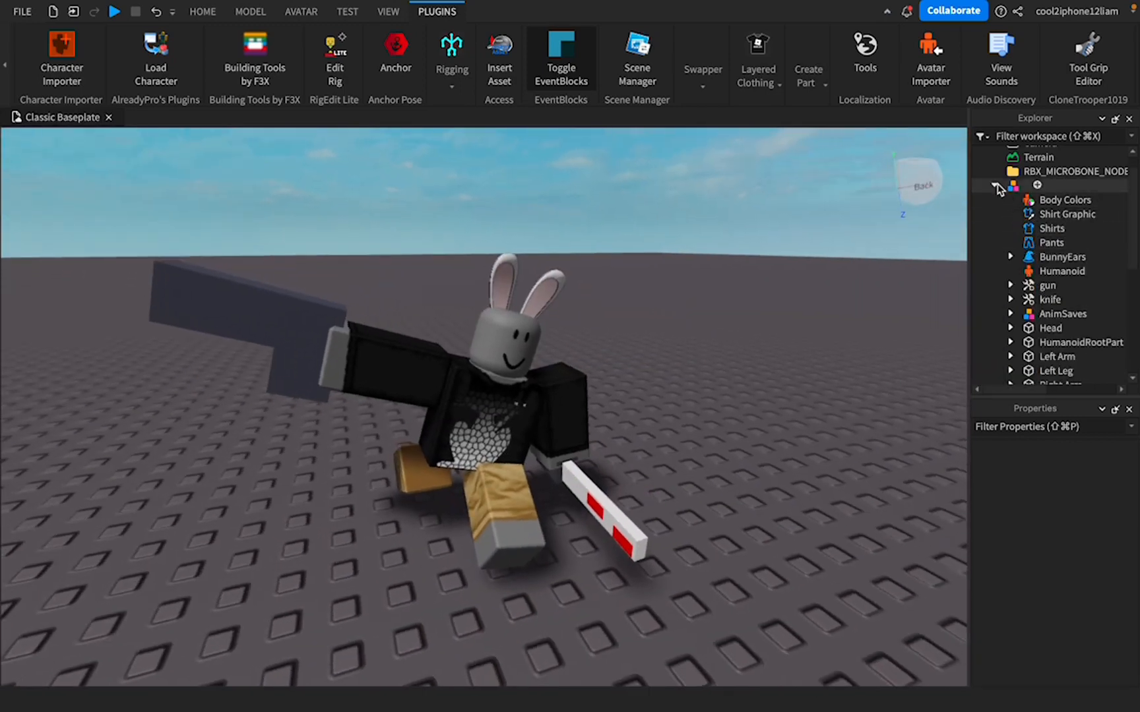
click(995, 185)
click(995, 185)
click(994, 186)
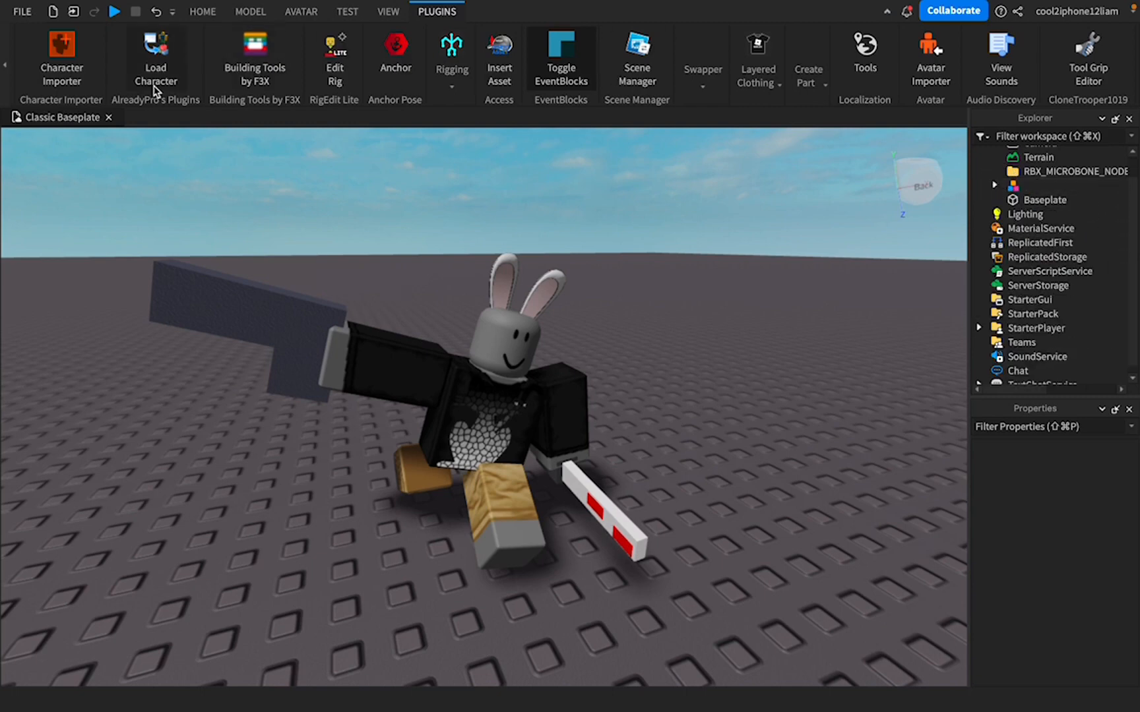
- Open the Toolbox and switch its asset category to Plugins
click(207, 12)
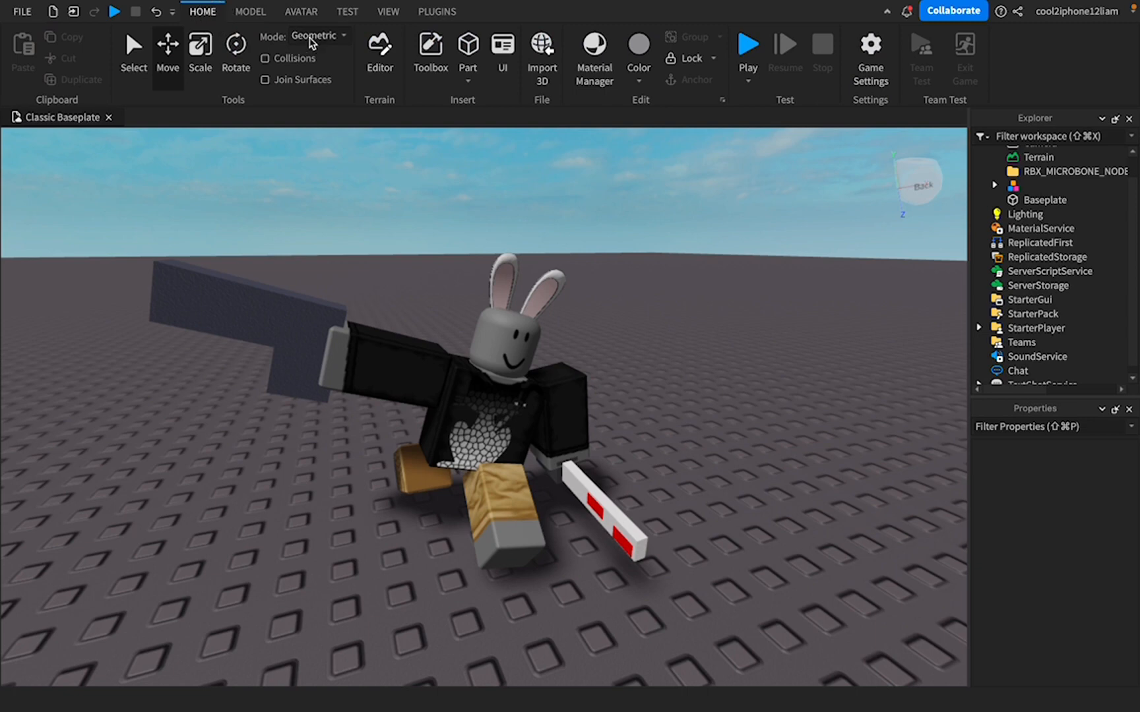
click(259, 16)
click(287, 16)
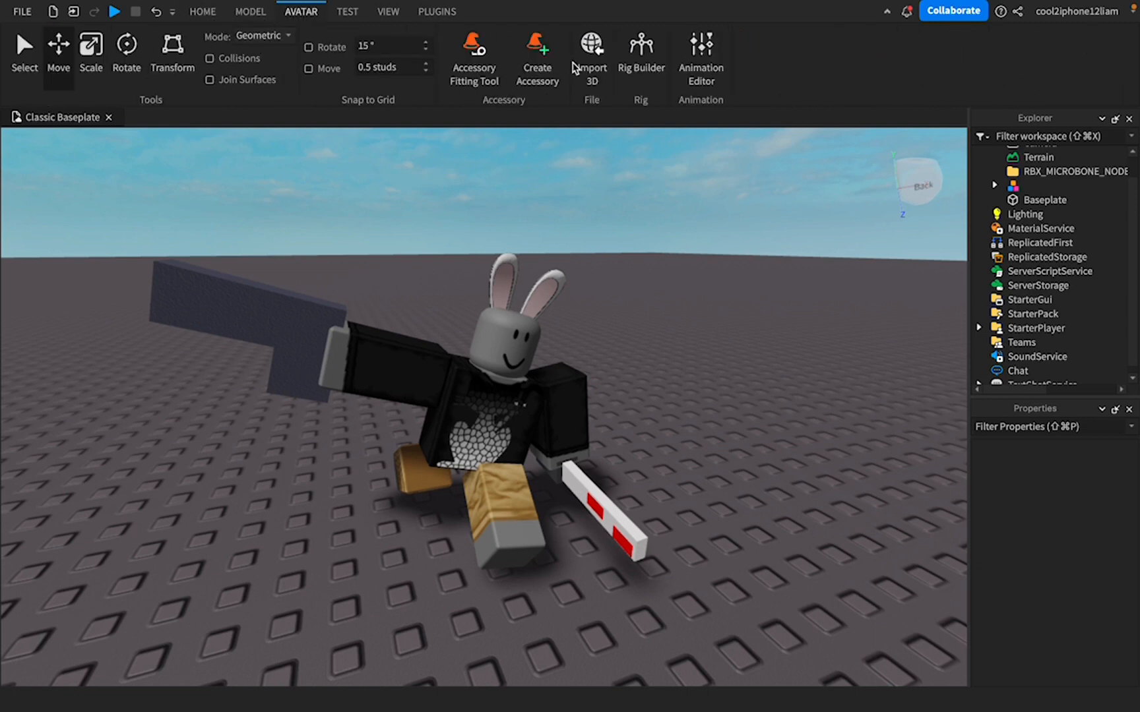
click(202, 14)
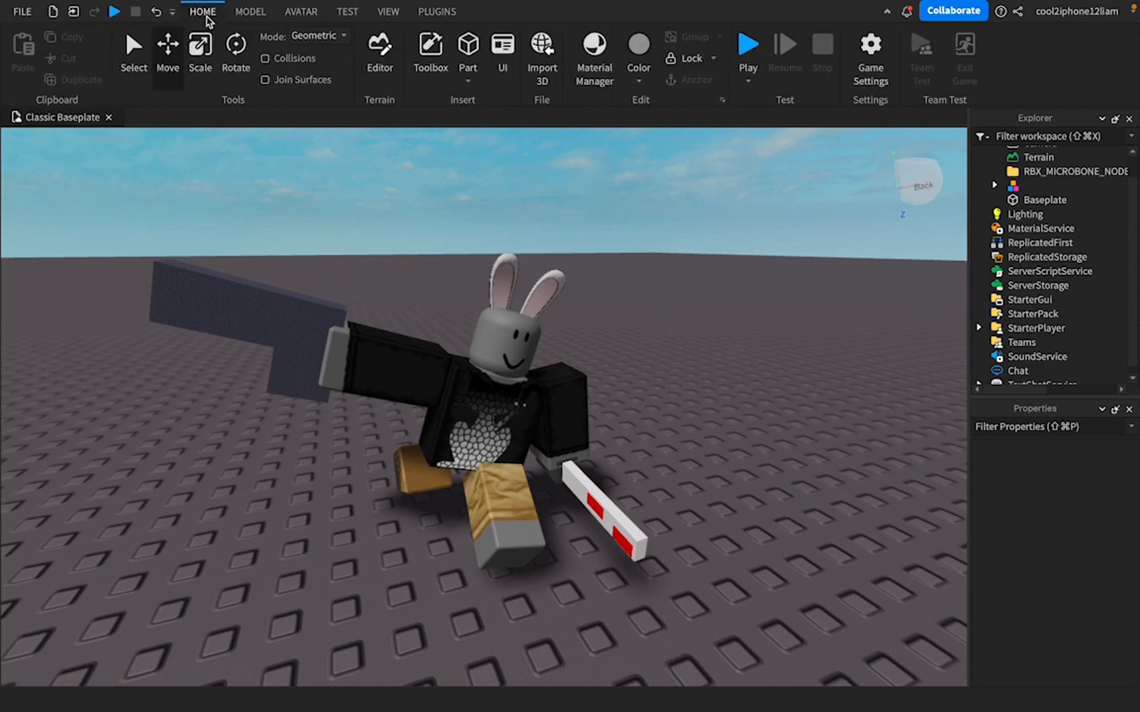
click(429, 56)
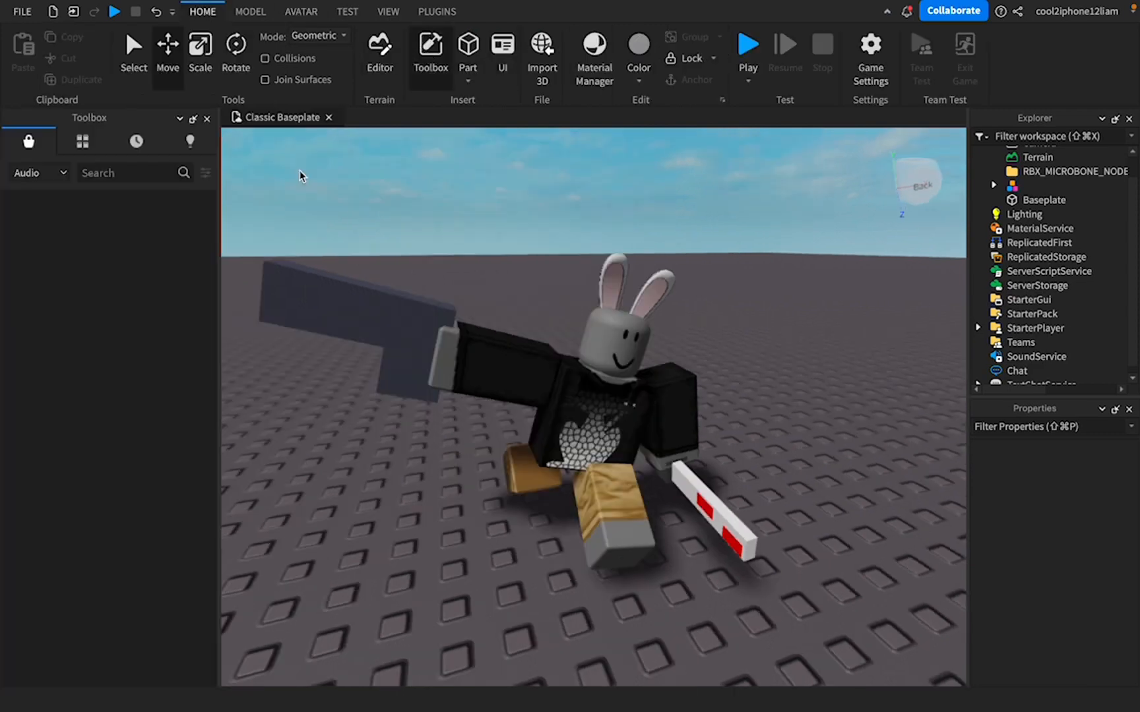
click(49, 175)
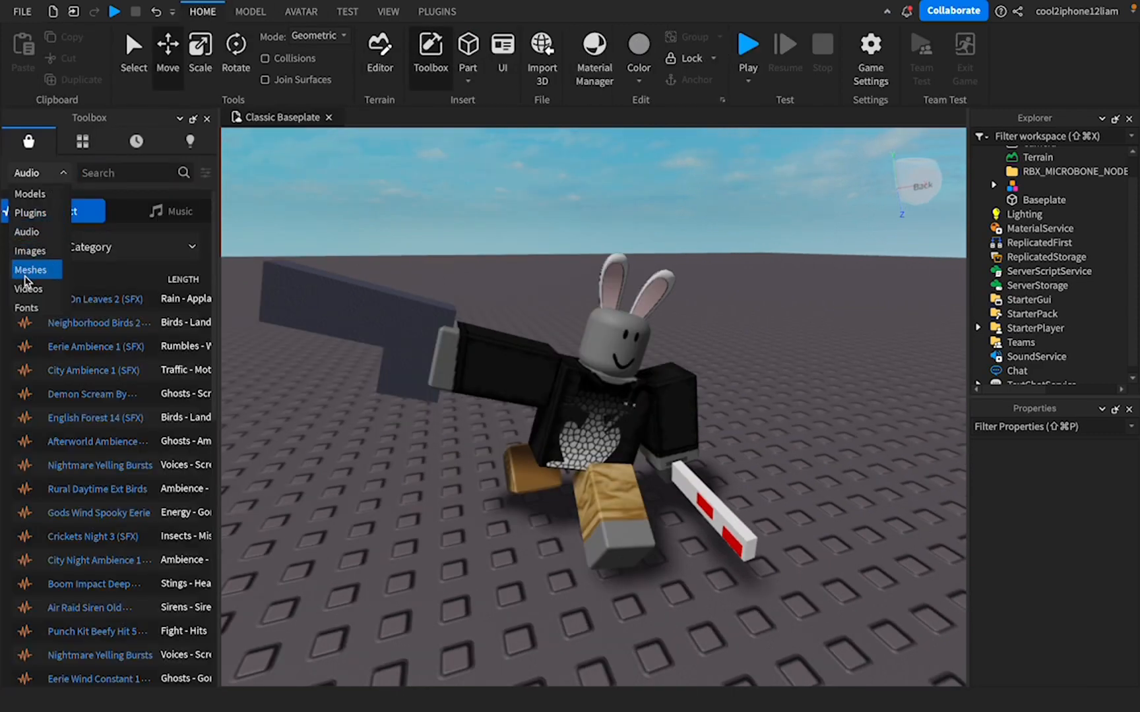
click(30, 213)
- Search the plugins for "anchor pose" and view the details of Anchor Pose and its edit version
click(112, 171)
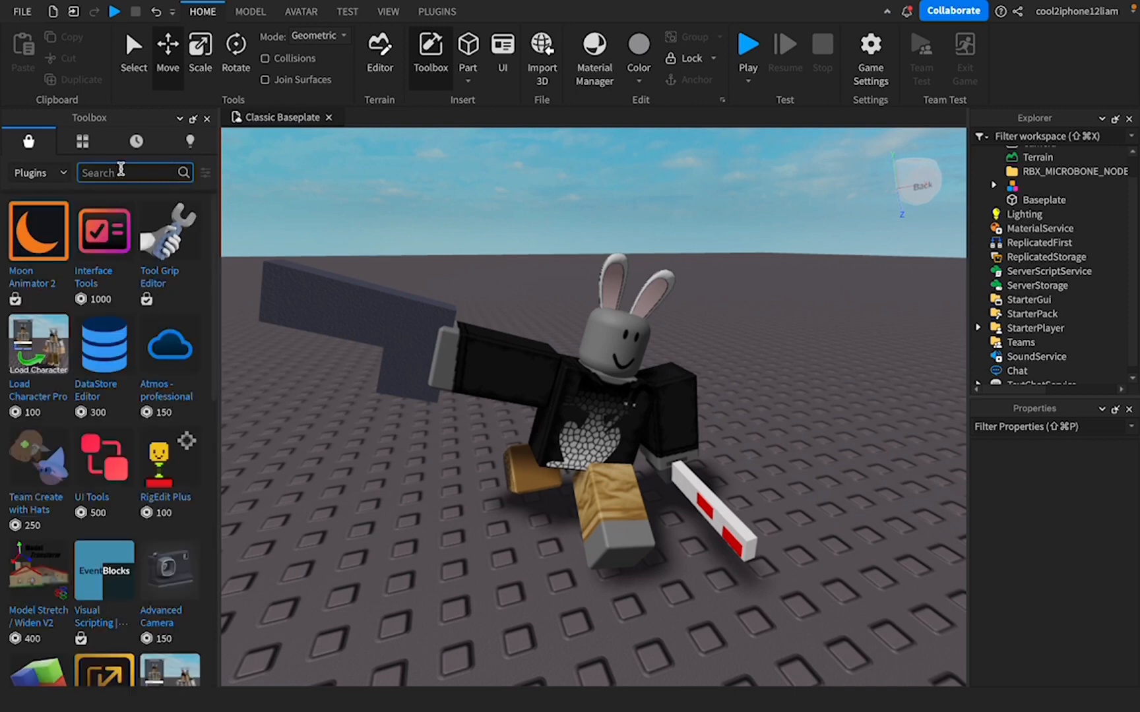
text(Anchor)
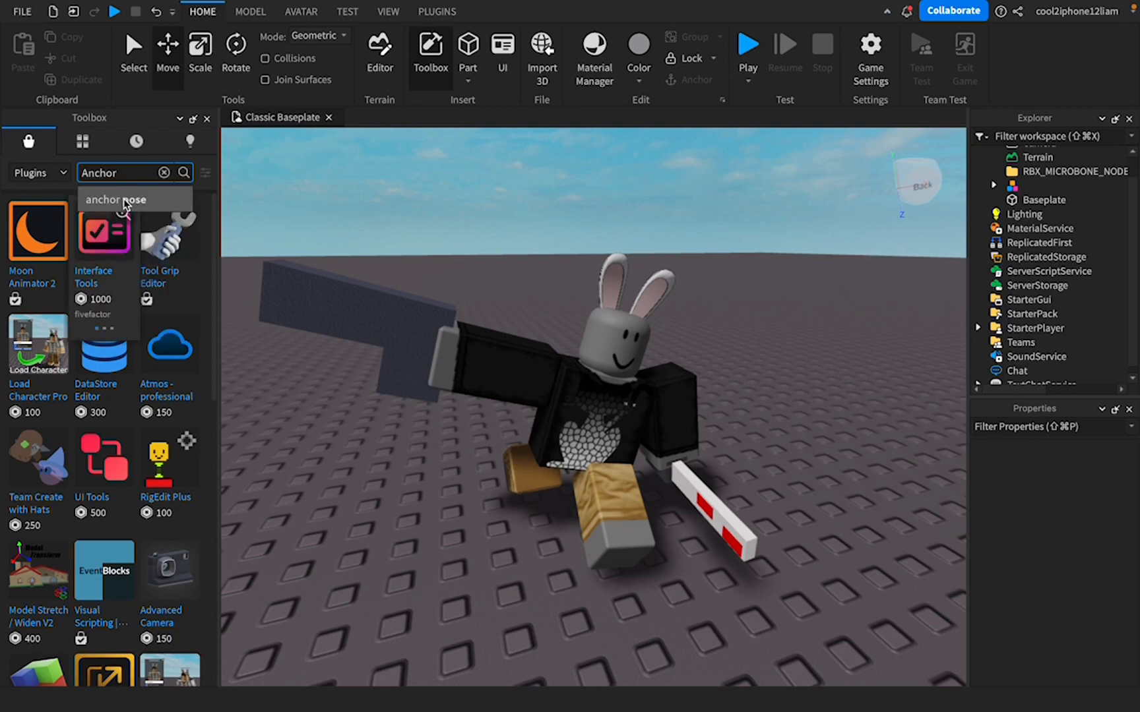
click(118, 199)
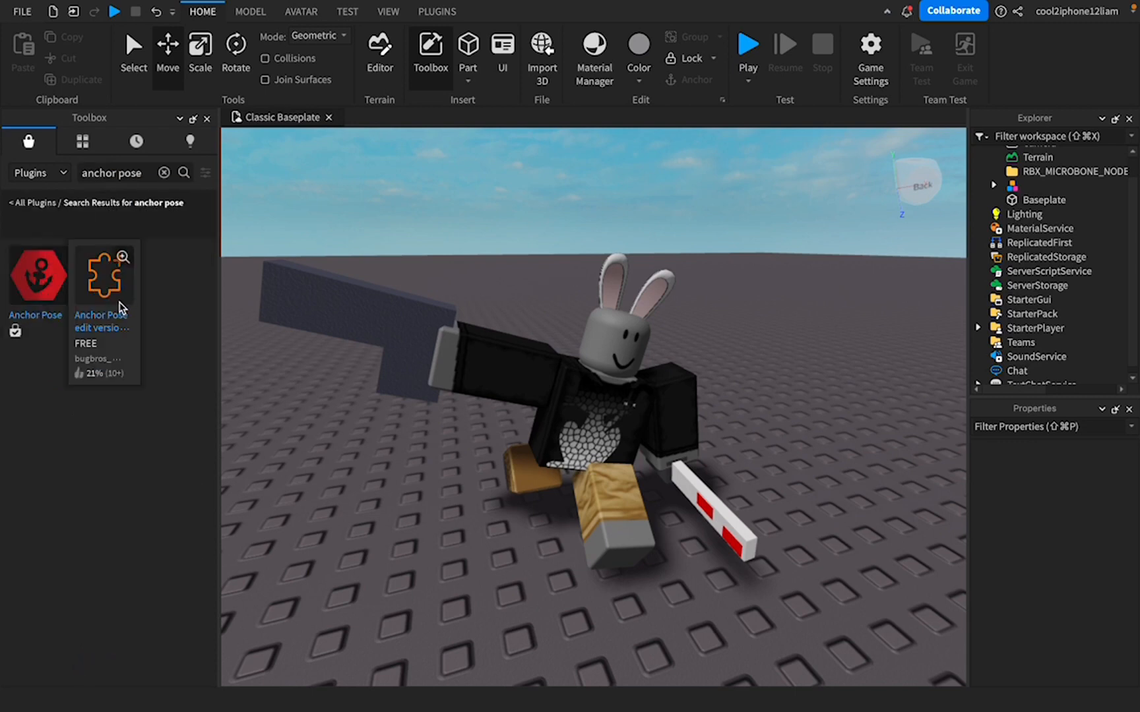
click(43, 309)
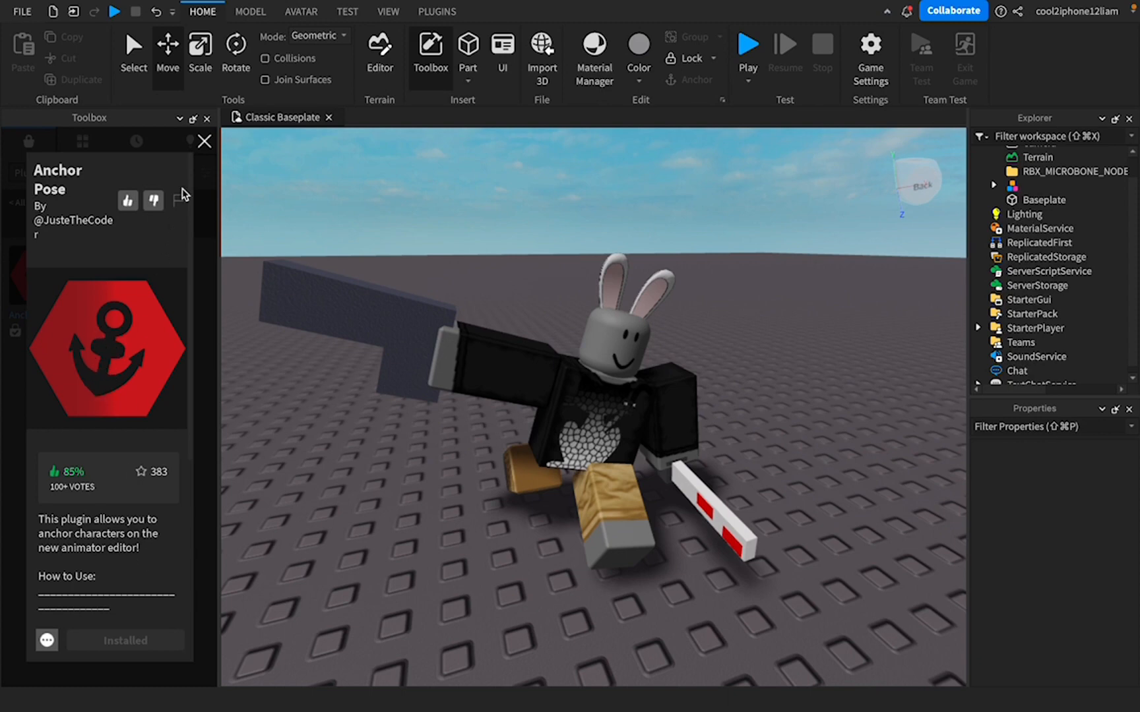
click(205, 141)
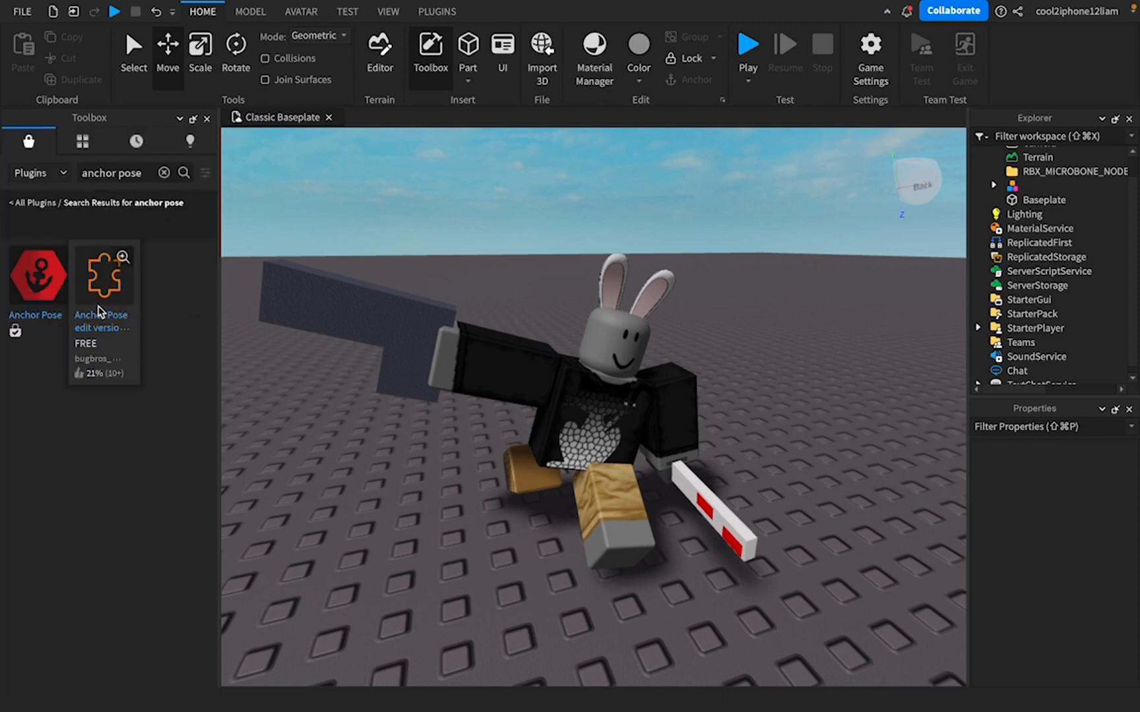
click(103, 284)
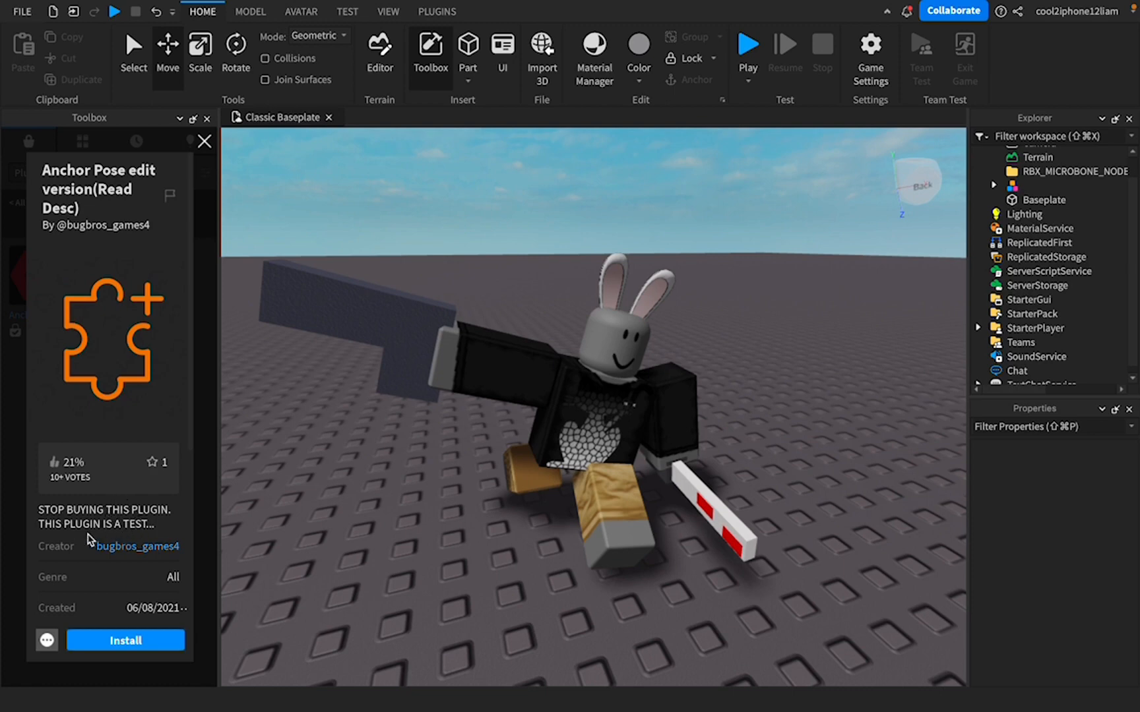
click(205, 141)
- Search the plugins for "load character" and close the Toolbox
click(162, 173)
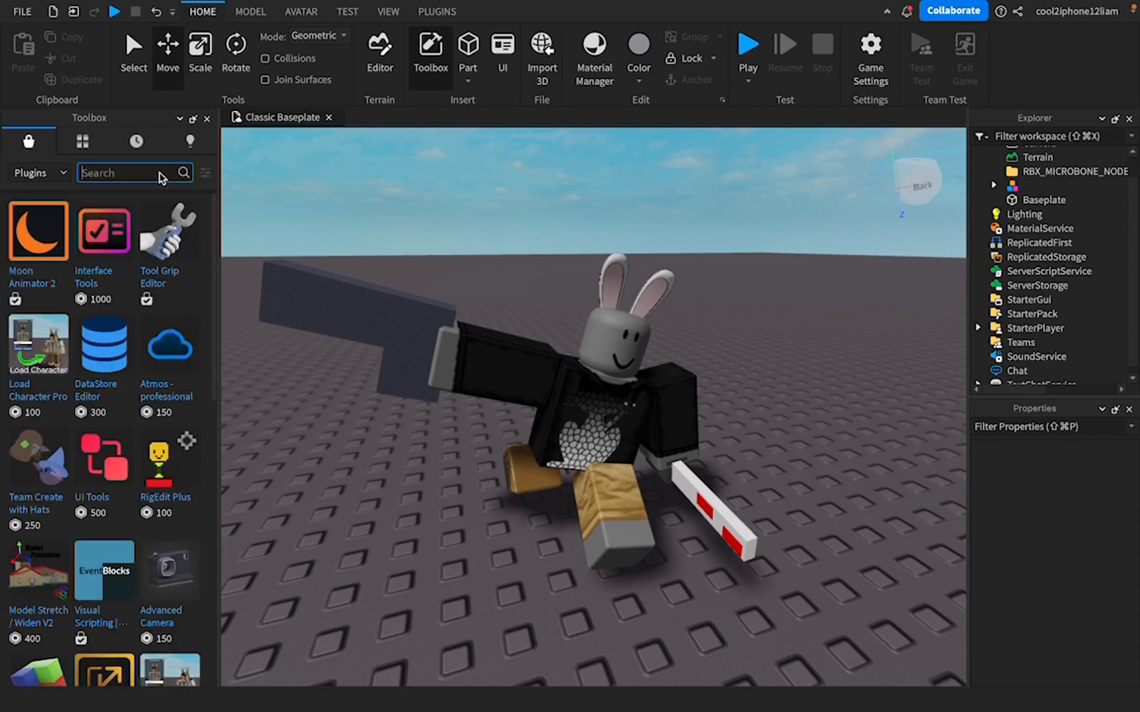
text(Load)
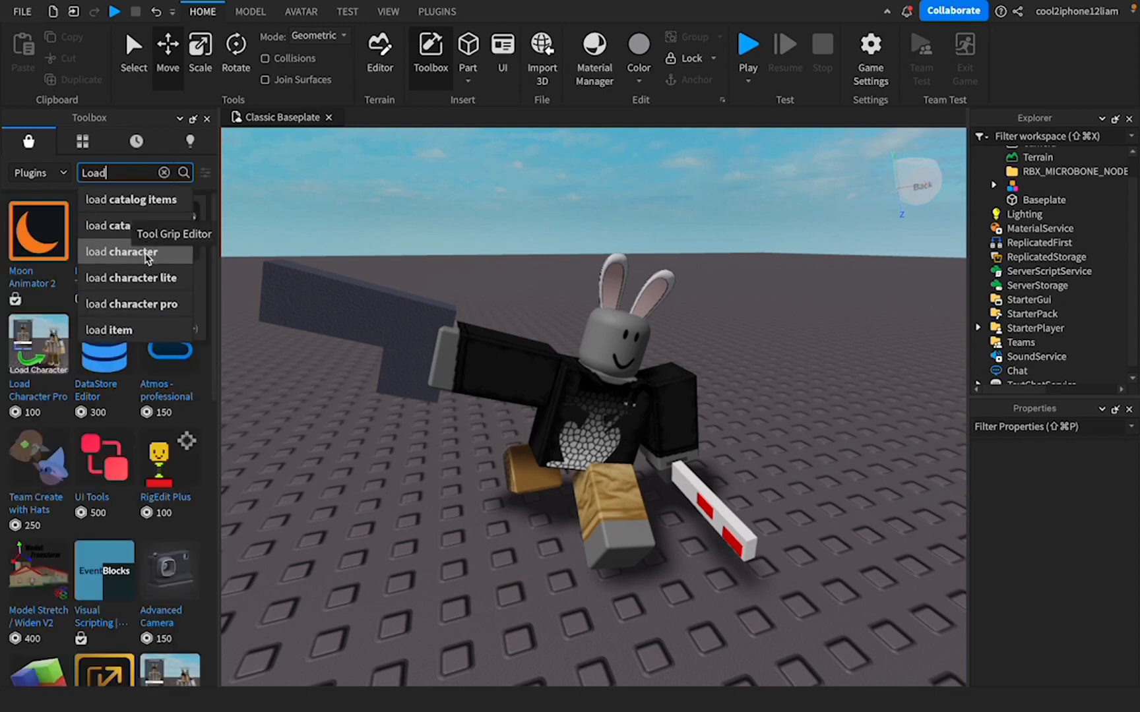
click(144, 252)
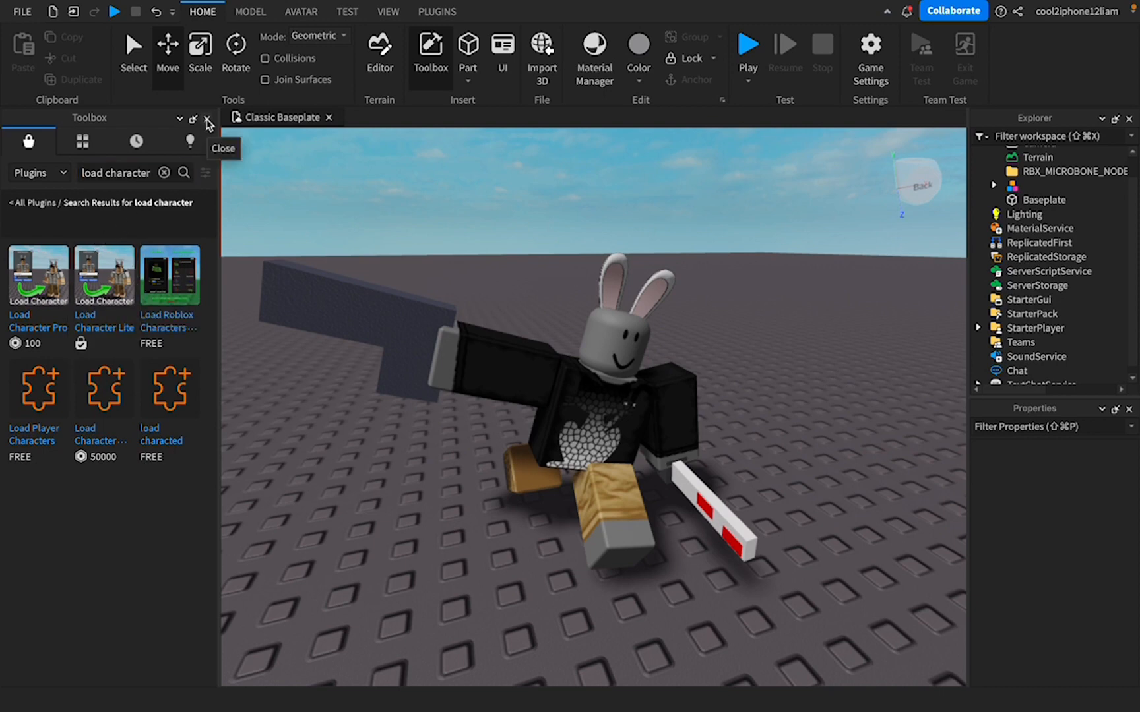
click(206, 118)
- Move the character across the baseplate, undo that move, and clear the selection
click(452, 15)
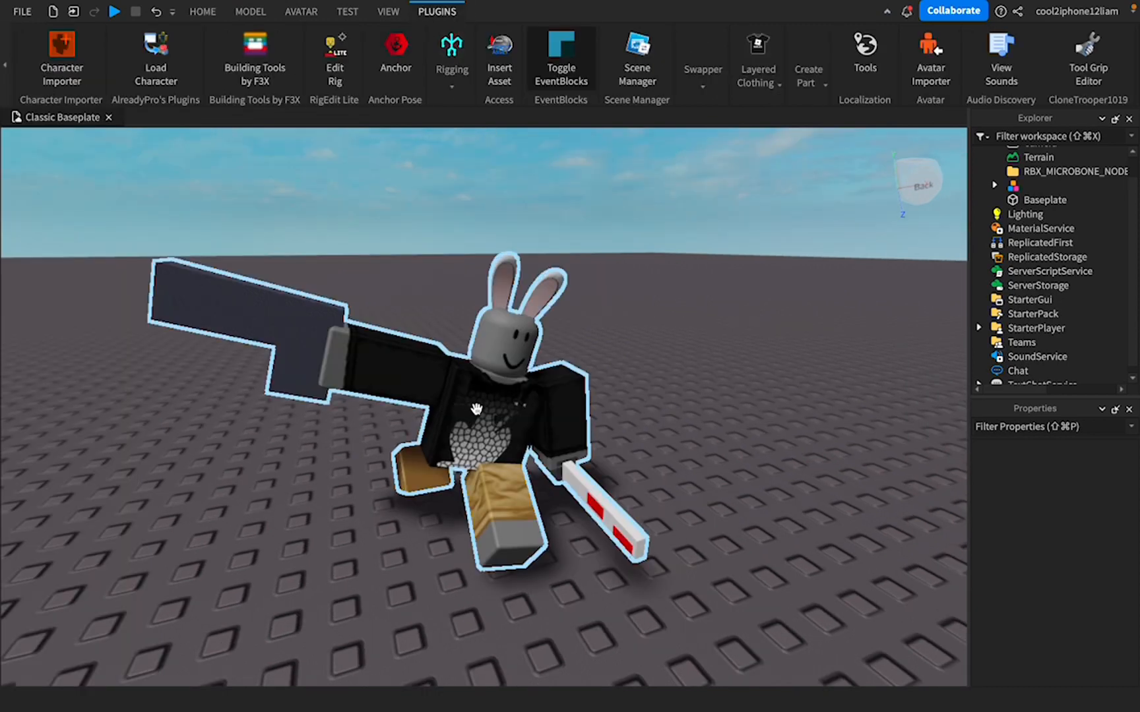
drag(545, 430, 453, 494)
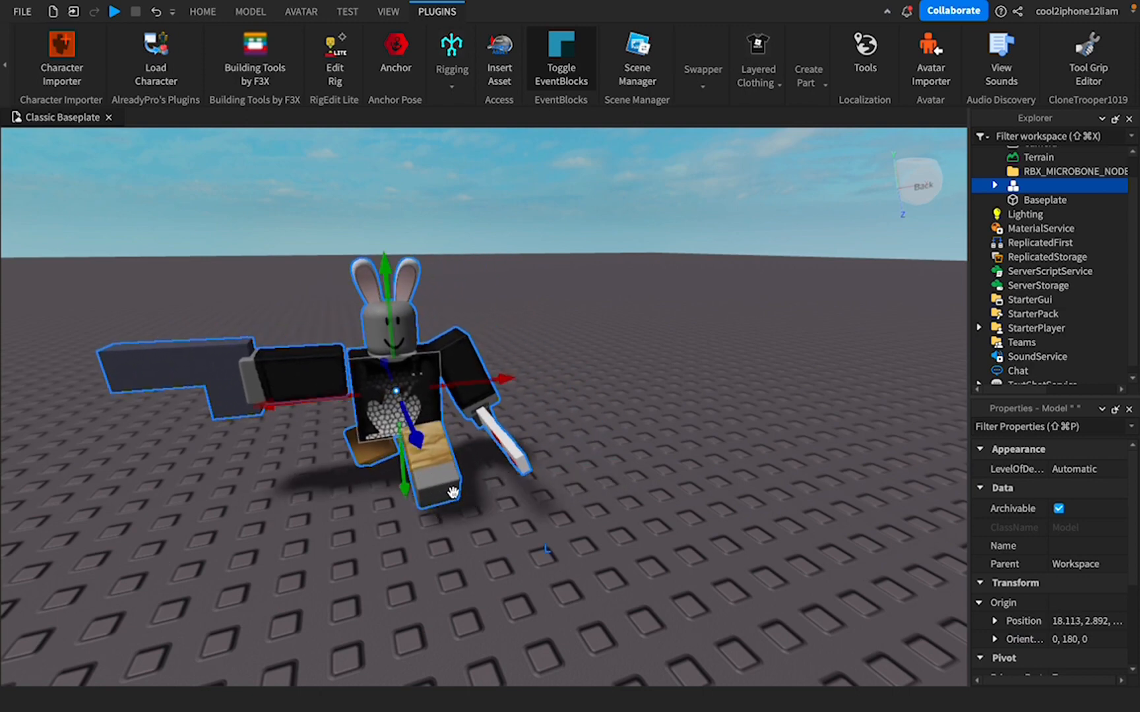
right_drag(453, 493, 453, 490)
scroll(453, 491, up, 5)
scroll(453, 492, down, 5)
click(812, 466)
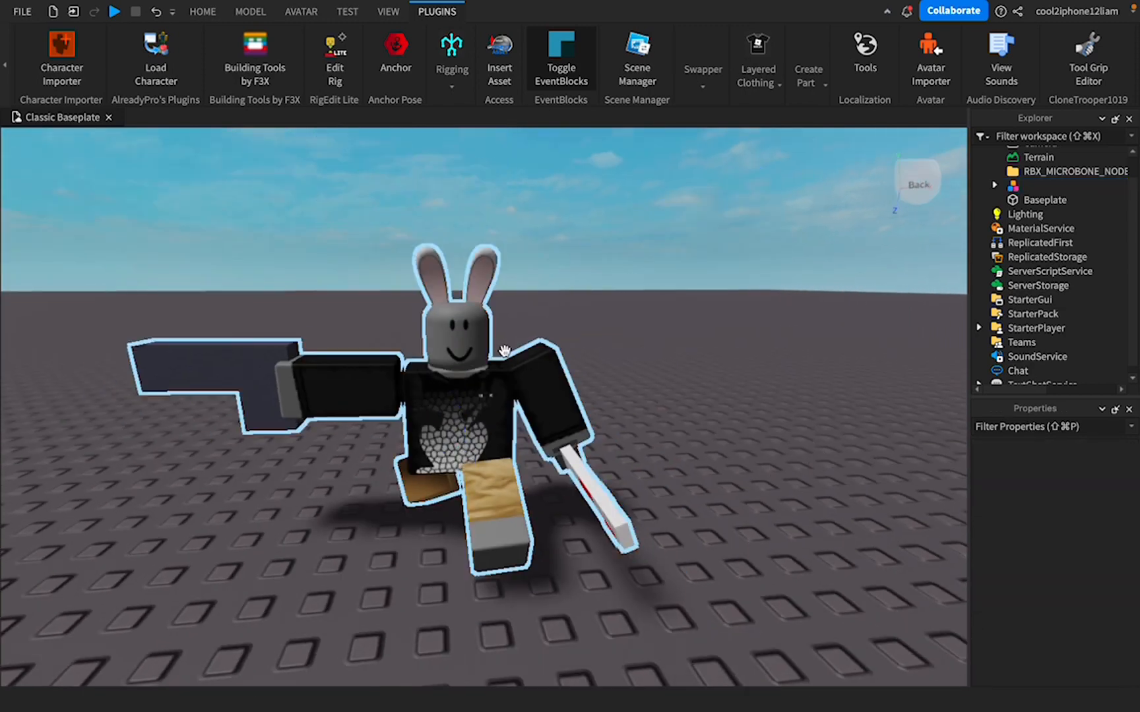
click(156, 13)
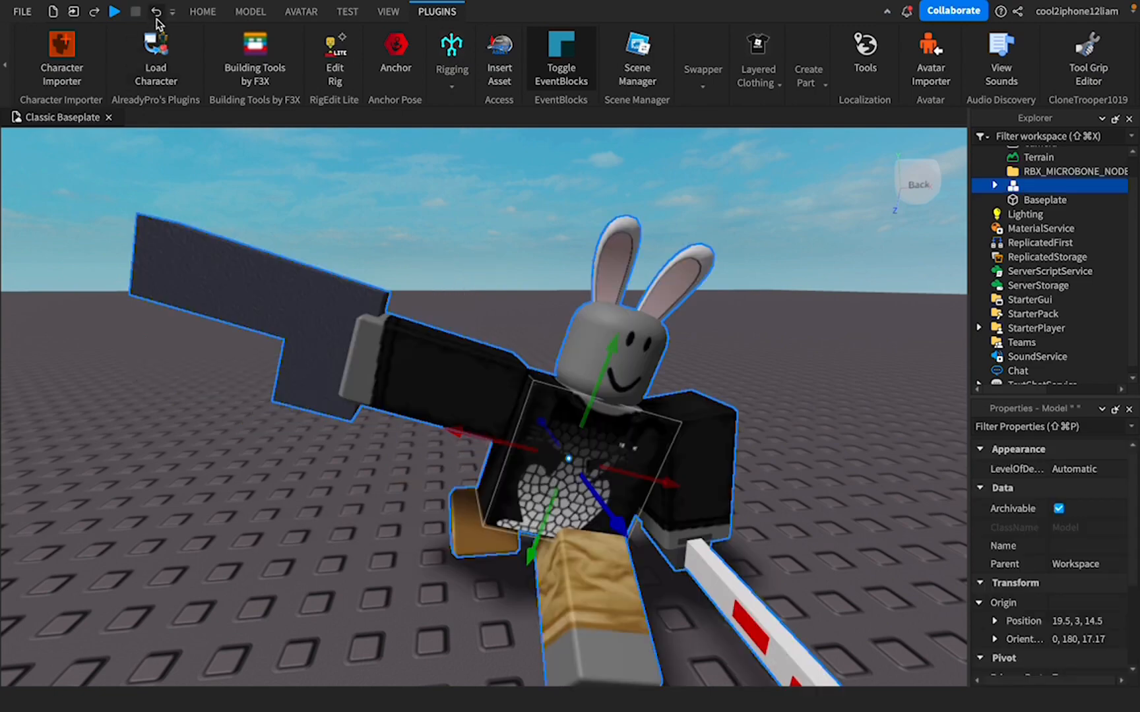
click(455, 289)
- Expand the character model in the Explorer and inspect its gun tool
scroll(461, 310, down, 5)
scroll(555, 465, up, 4)
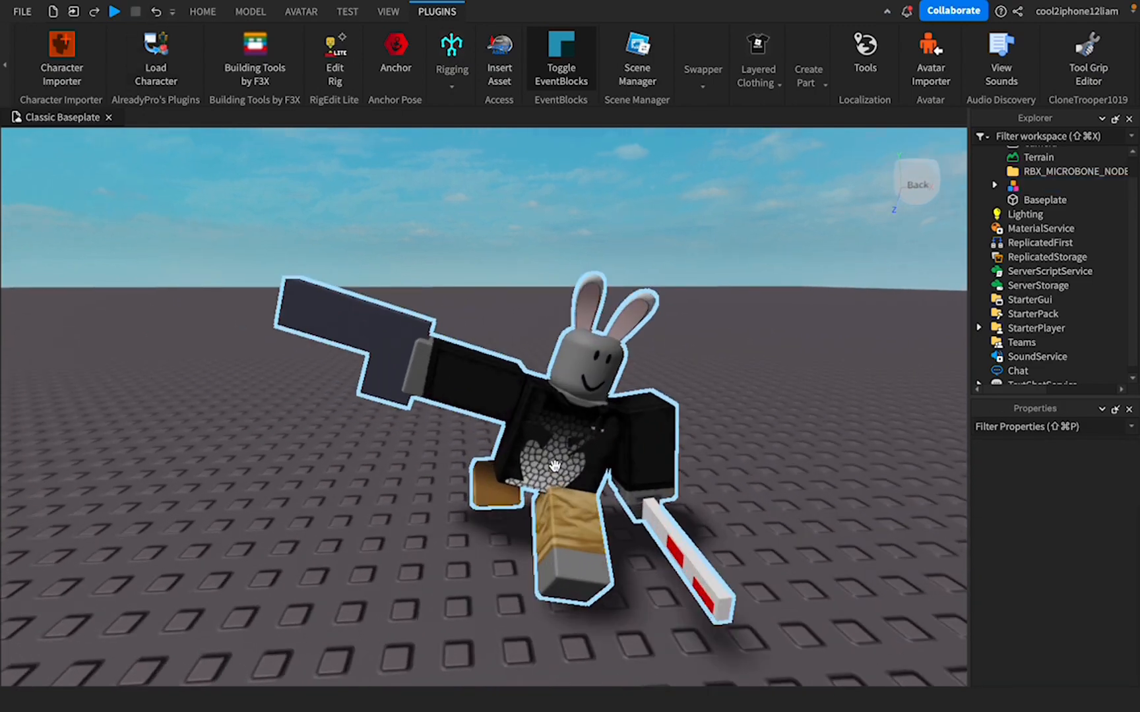
right_drag(615, 514, 612, 514)
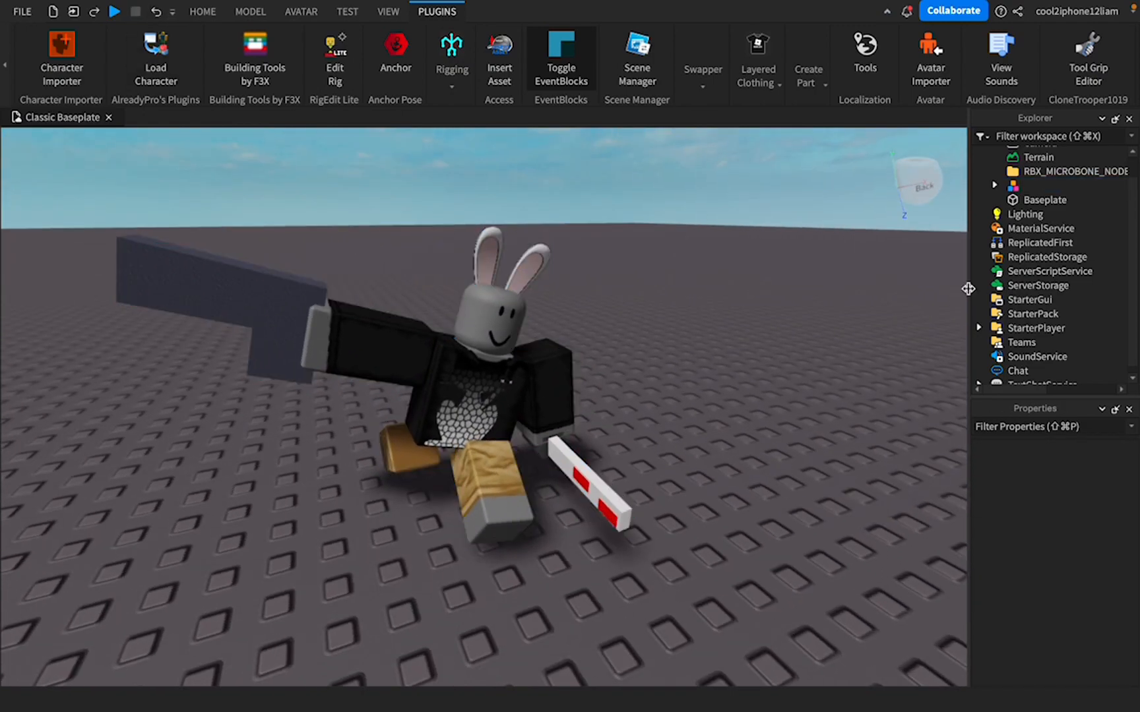
click(203, 12)
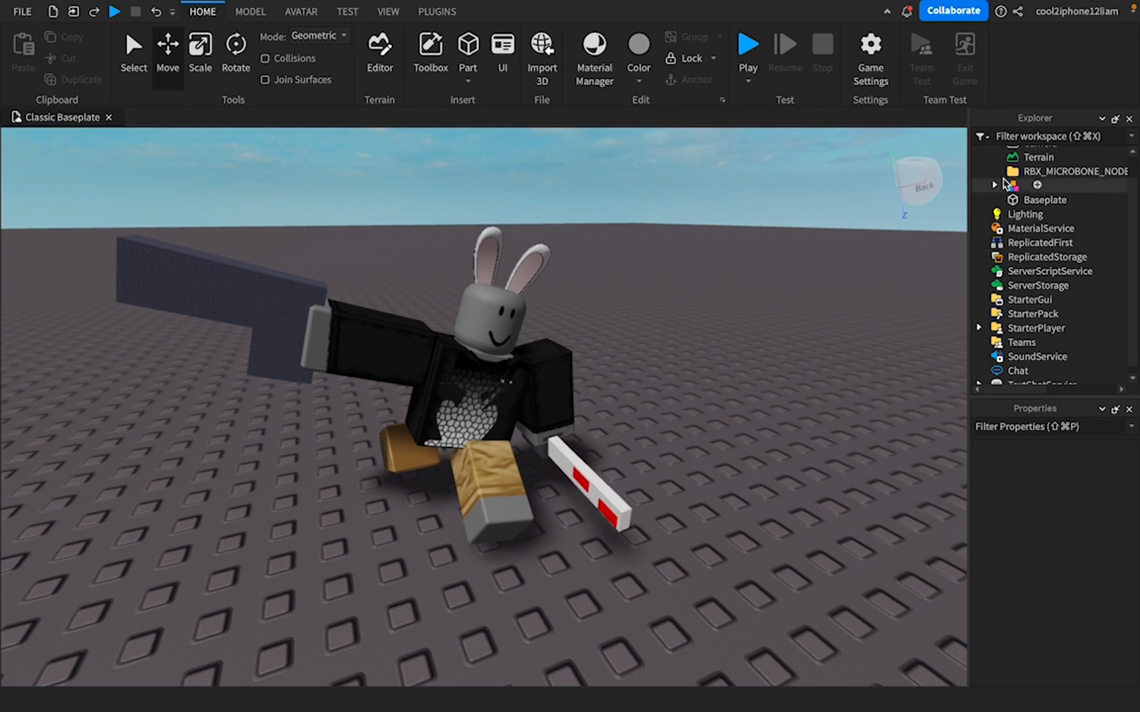
click(994, 185)
click(994, 185)
click(994, 185)
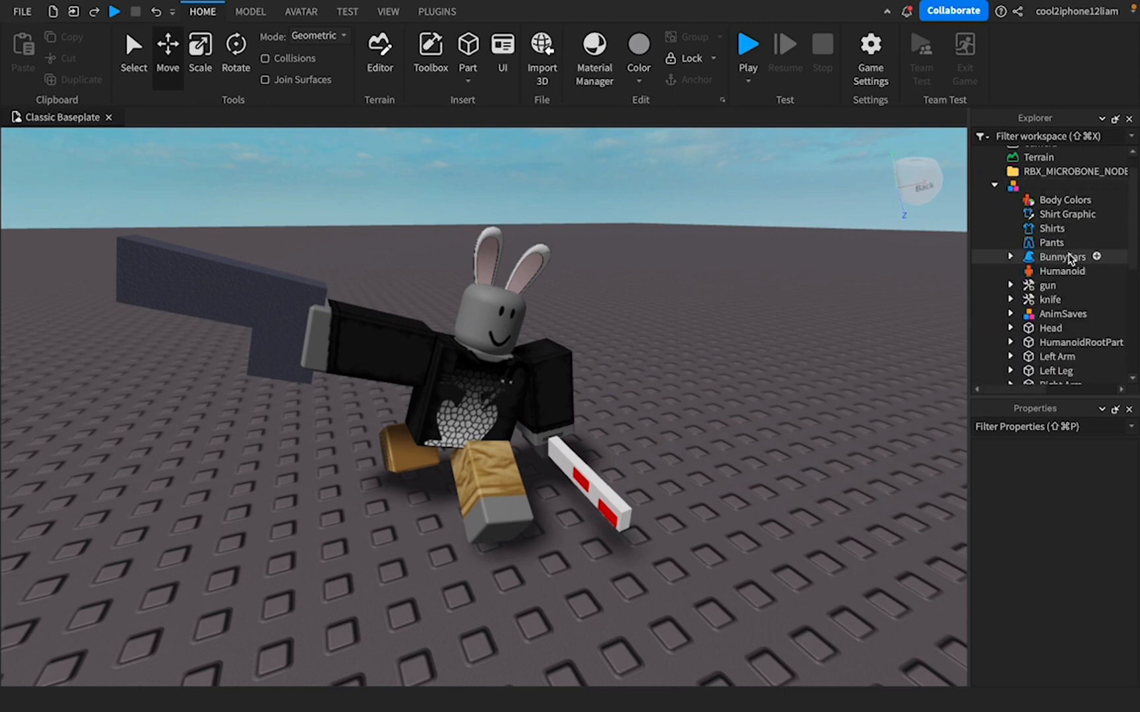
click(1038, 286)
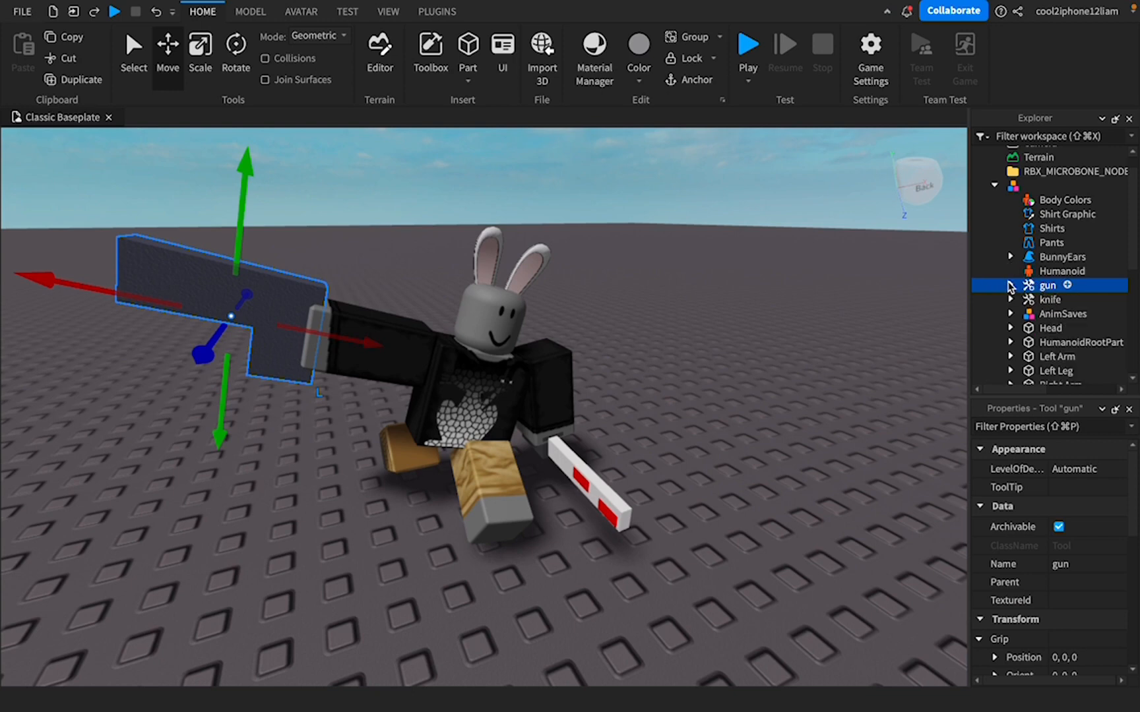
click(814, 229)
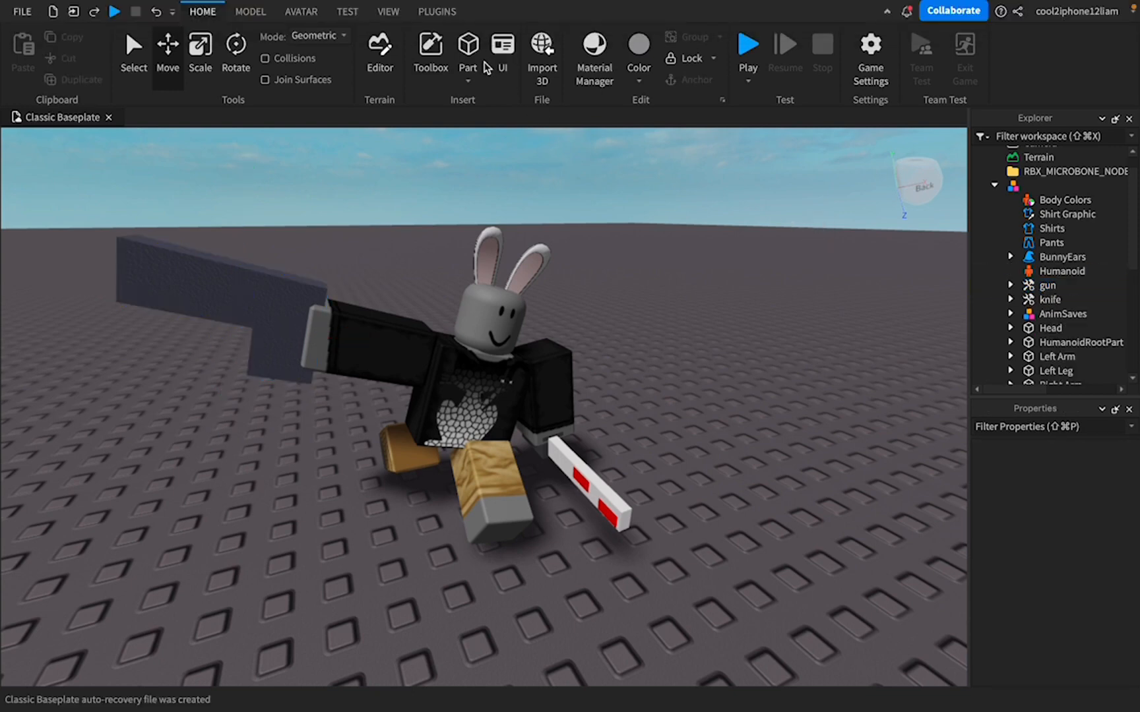
- Insert a block part beside the character and raise a duplicate of it straight up to stack on the original
click(476, 54)
click(682, 265)
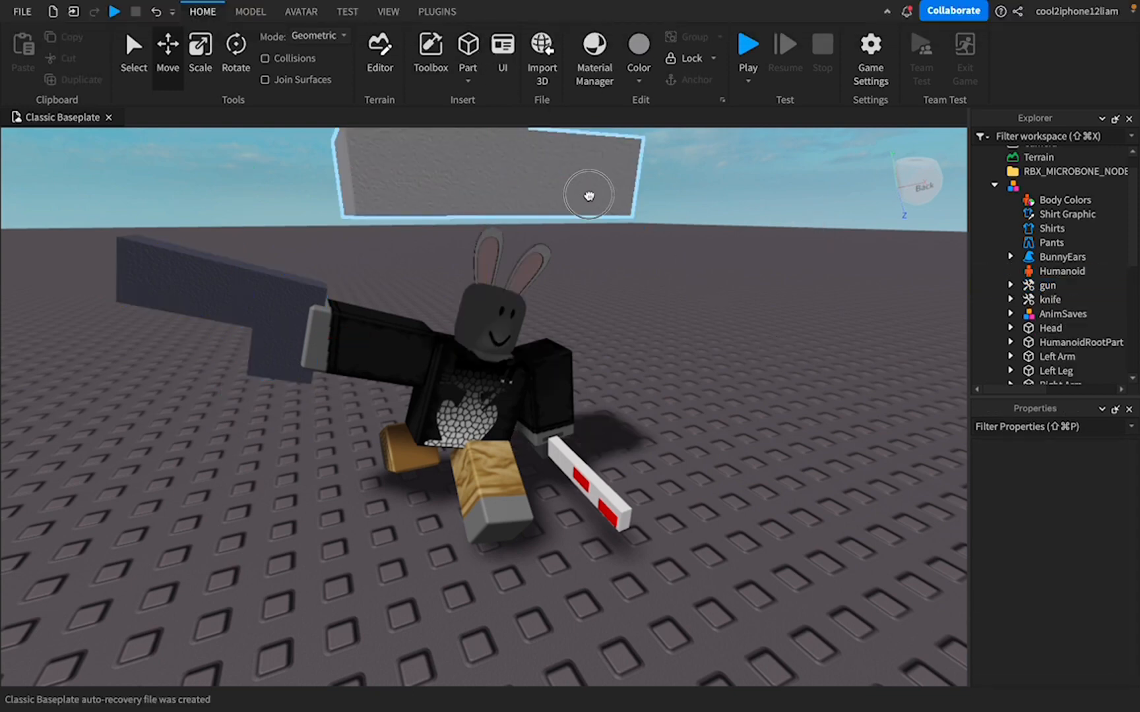
click(590, 191)
key(f)
click(66, 86)
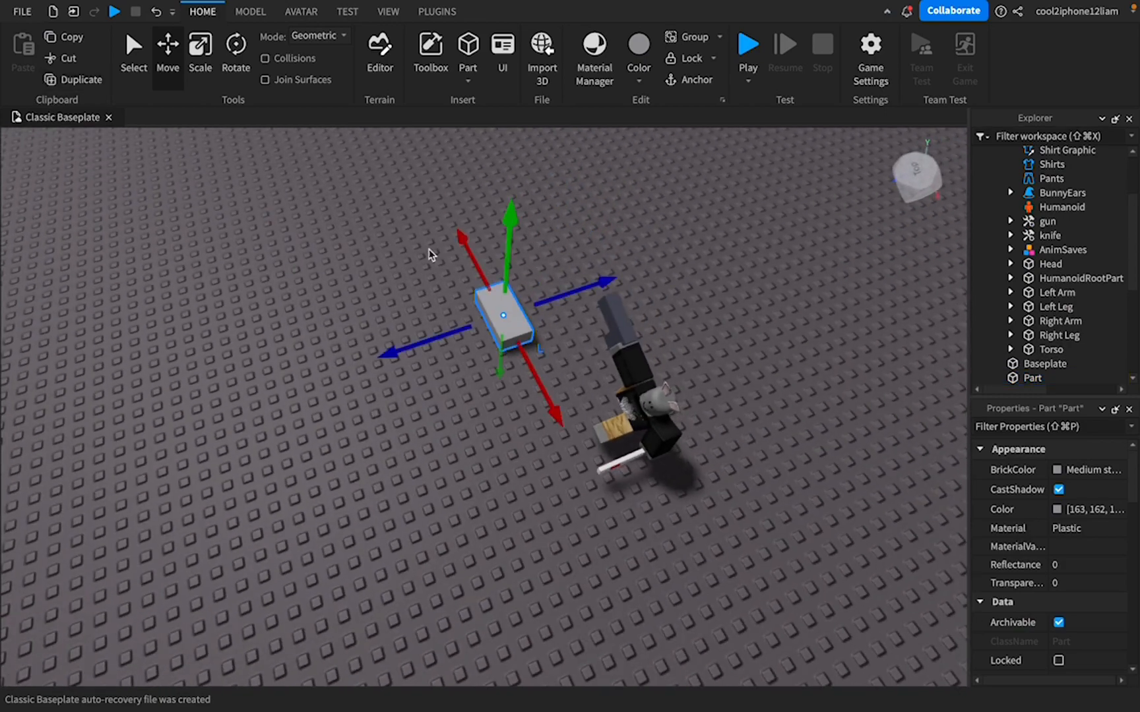
drag(506, 208, 504, 182)
- Select both stacked parts and combine them with Union
click(425, 386)
drag(425, 385, 529, 225)
click(252, 13)
click(741, 50)
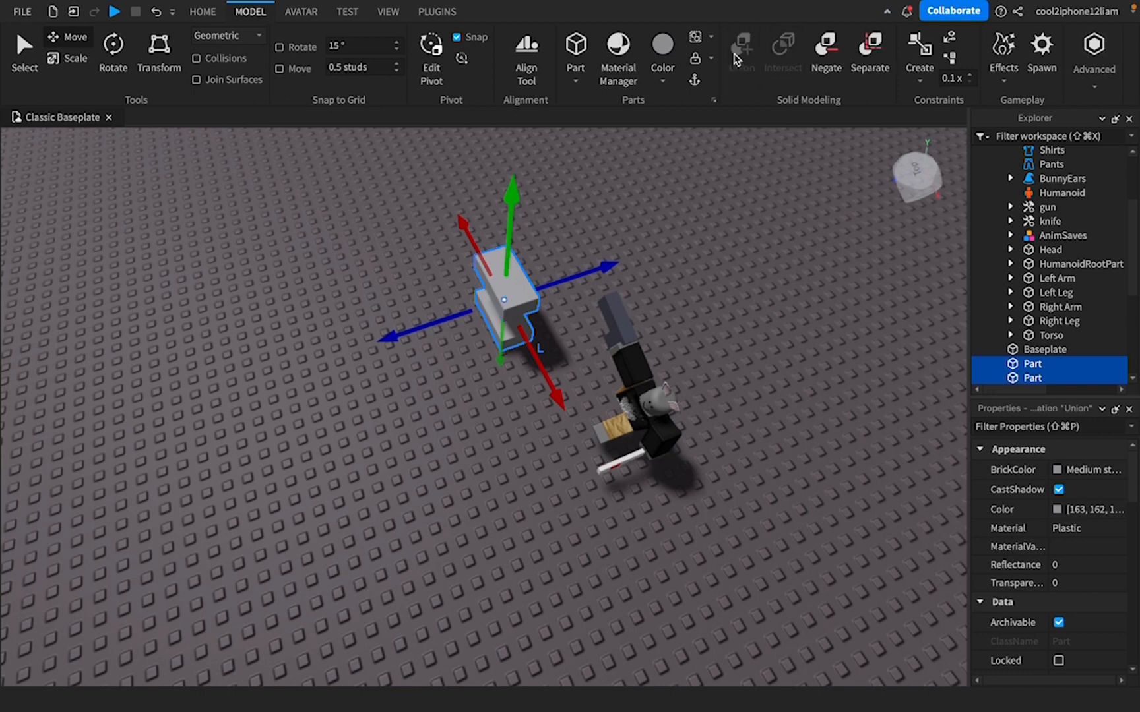
- Group the new union as a model
right_click(1031, 352)
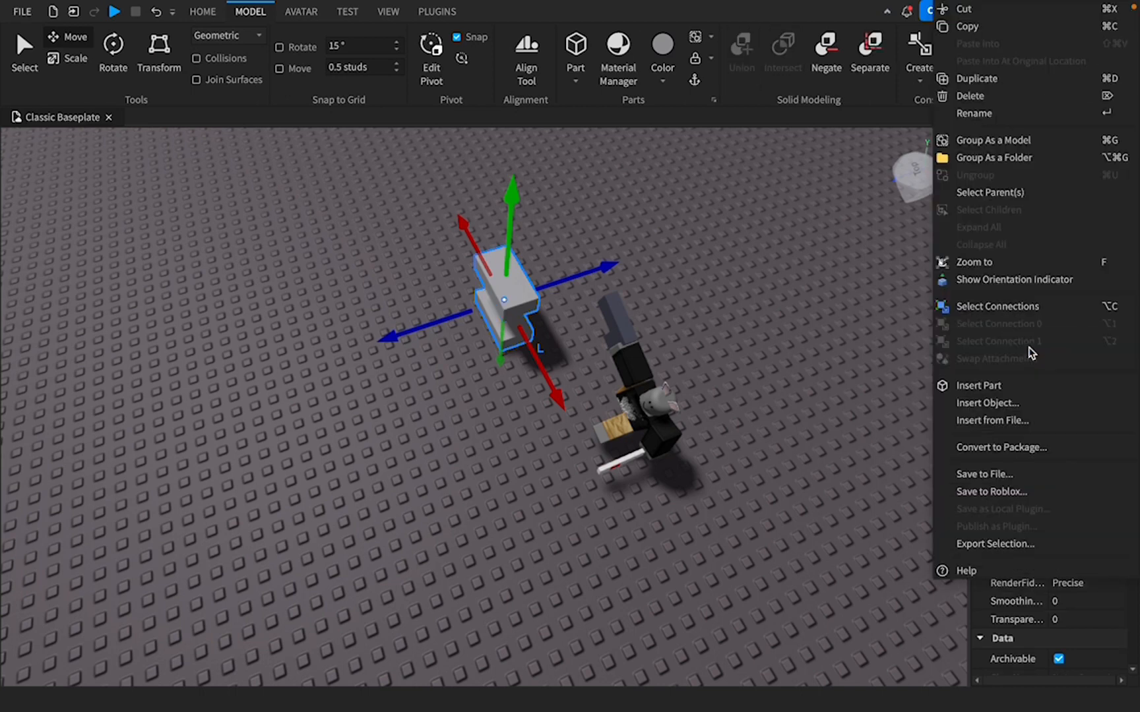
click(992, 141)
scroll(1032, 315, down, 3)
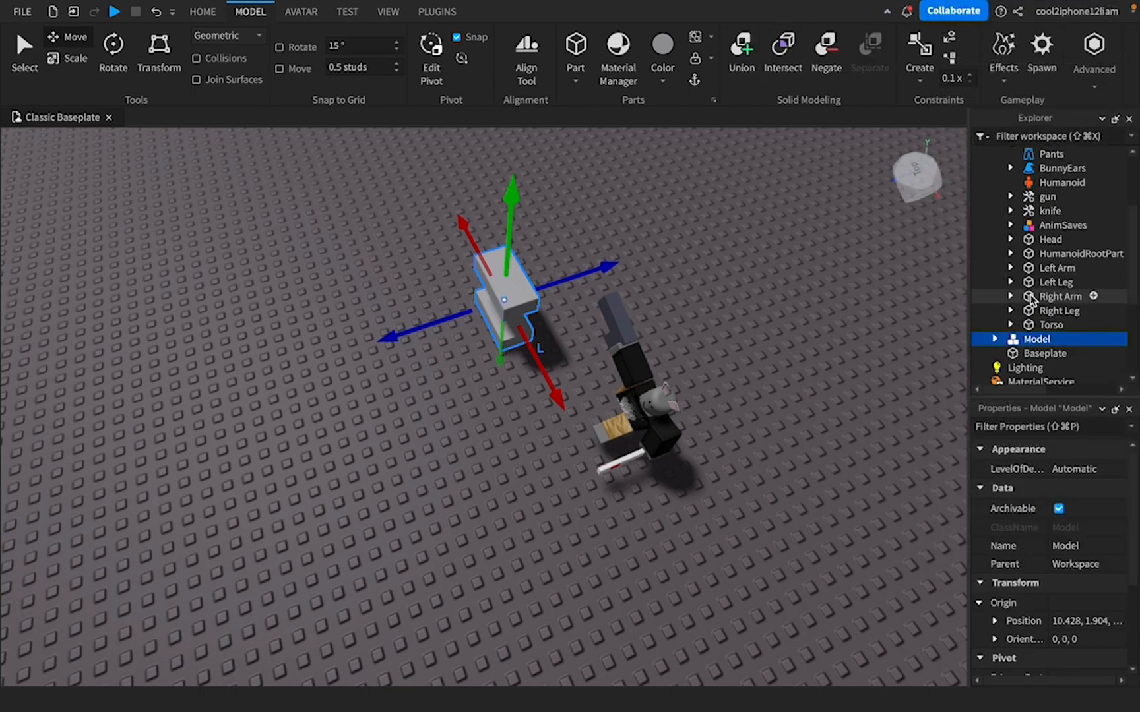
- Ungroup the new model and rename the union inside it to Handle
right_click(1029, 294)
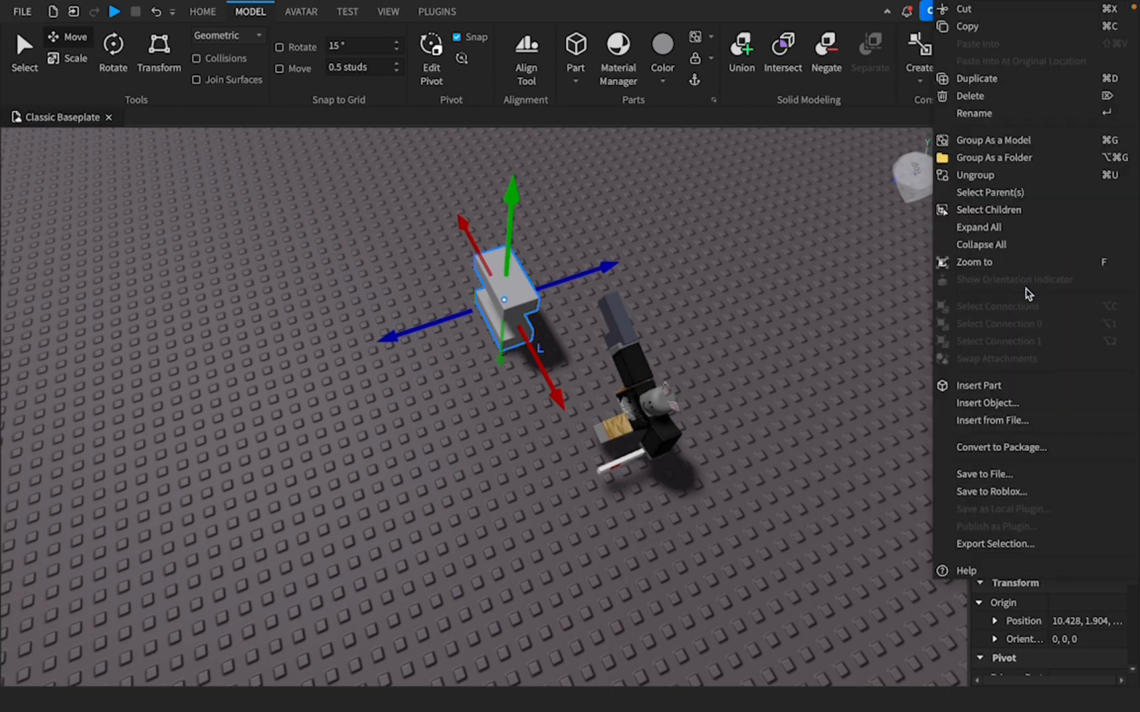
click(1015, 174)
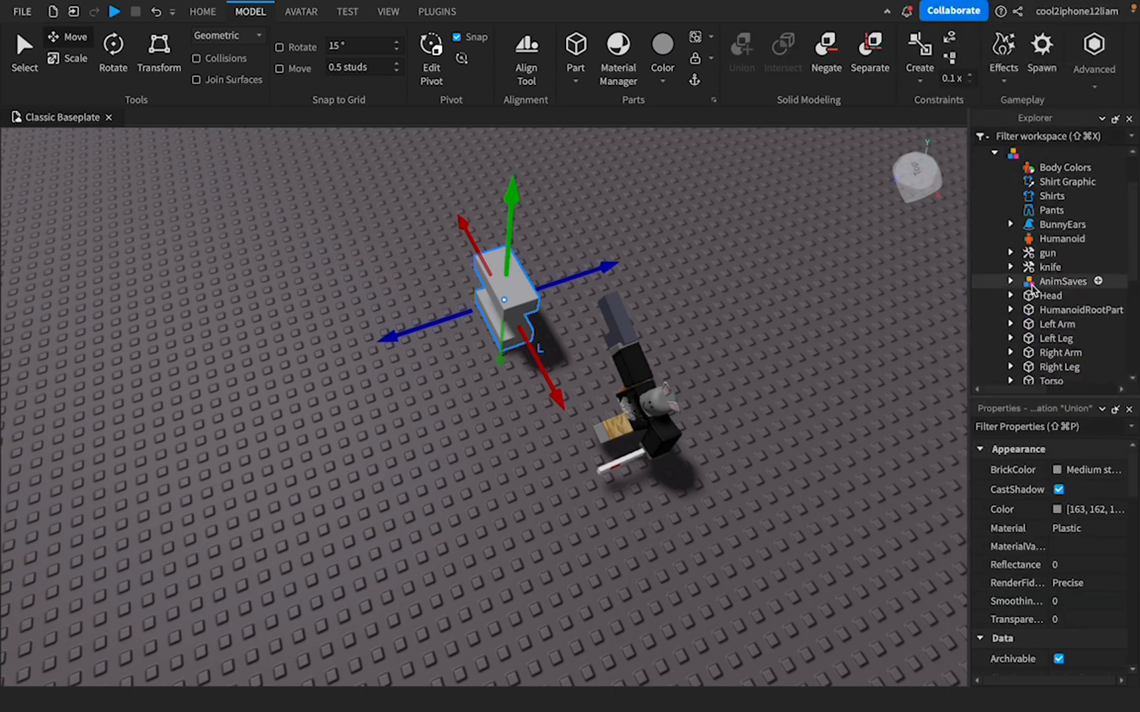
scroll(1047, 238, down, 1)
scroll(1029, 547, down, 5)
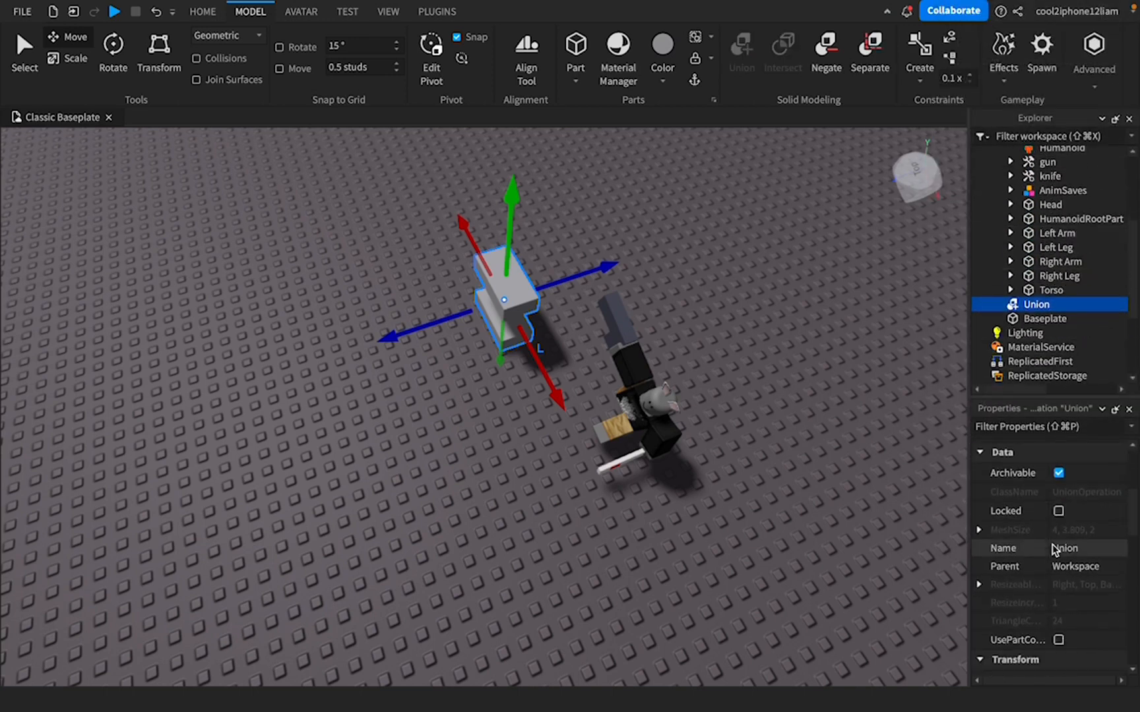
click(1087, 508)
text(Handl)
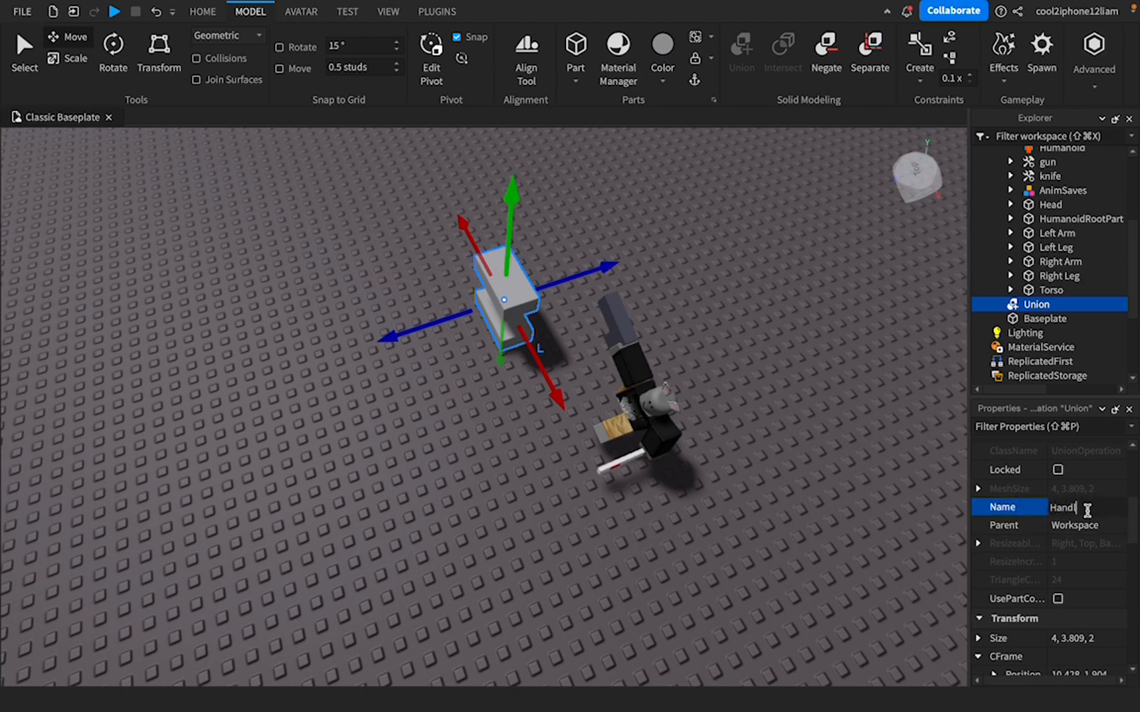
text(e)
key(Return)
- Insert a Tool object into Workspace and parent the Handle union to it
scroll(1068, 224, up, 4)
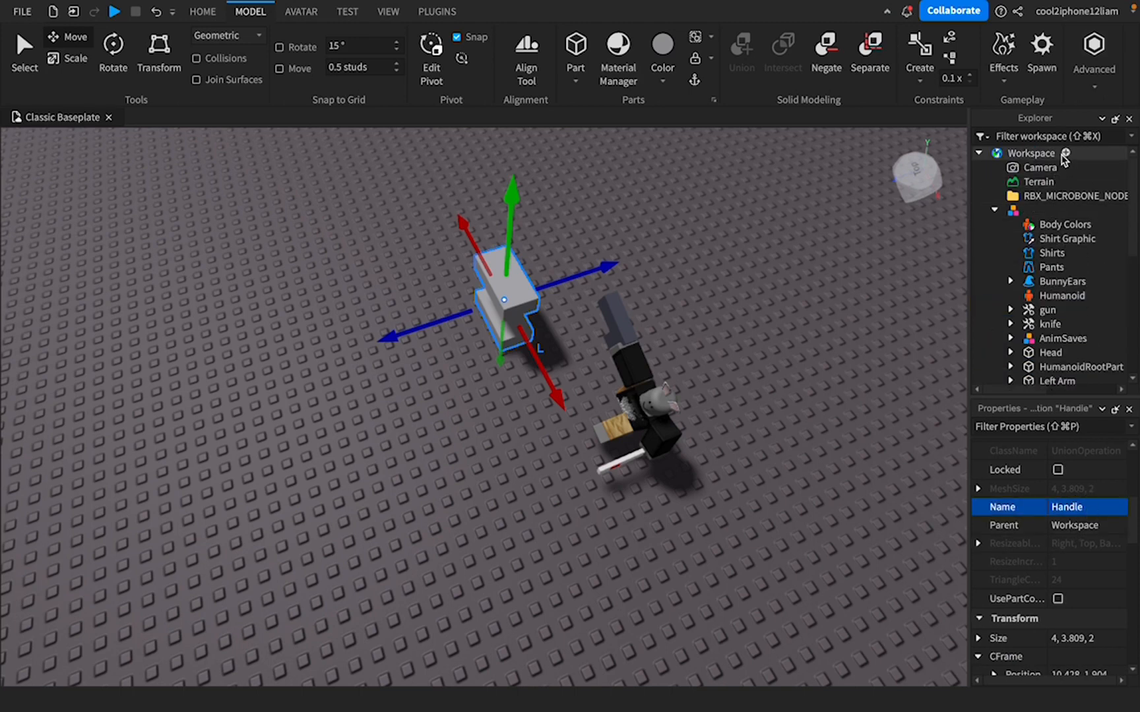
click(1064, 153)
click(1019, 218)
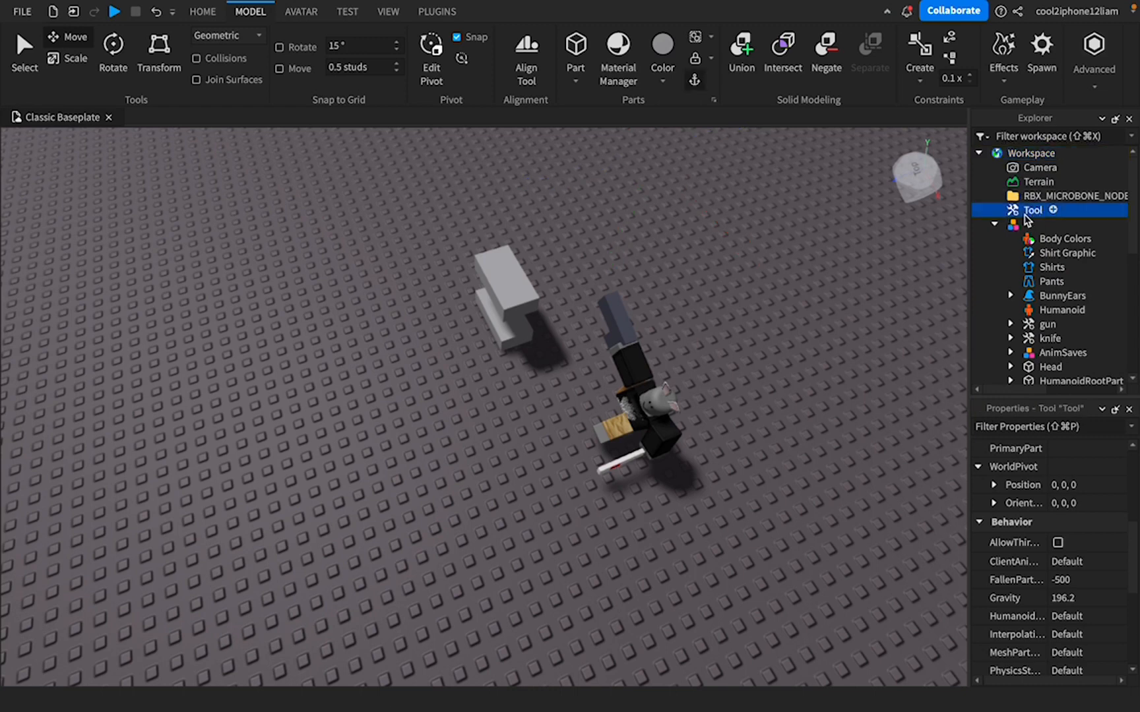
scroll(1049, 284, down, 4)
drag(1038, 342, 1023, 211)
click(296, 413)
- Move the tool farther from the posed character and raise it off the baseplate
scroll(417, 365, up, 5)
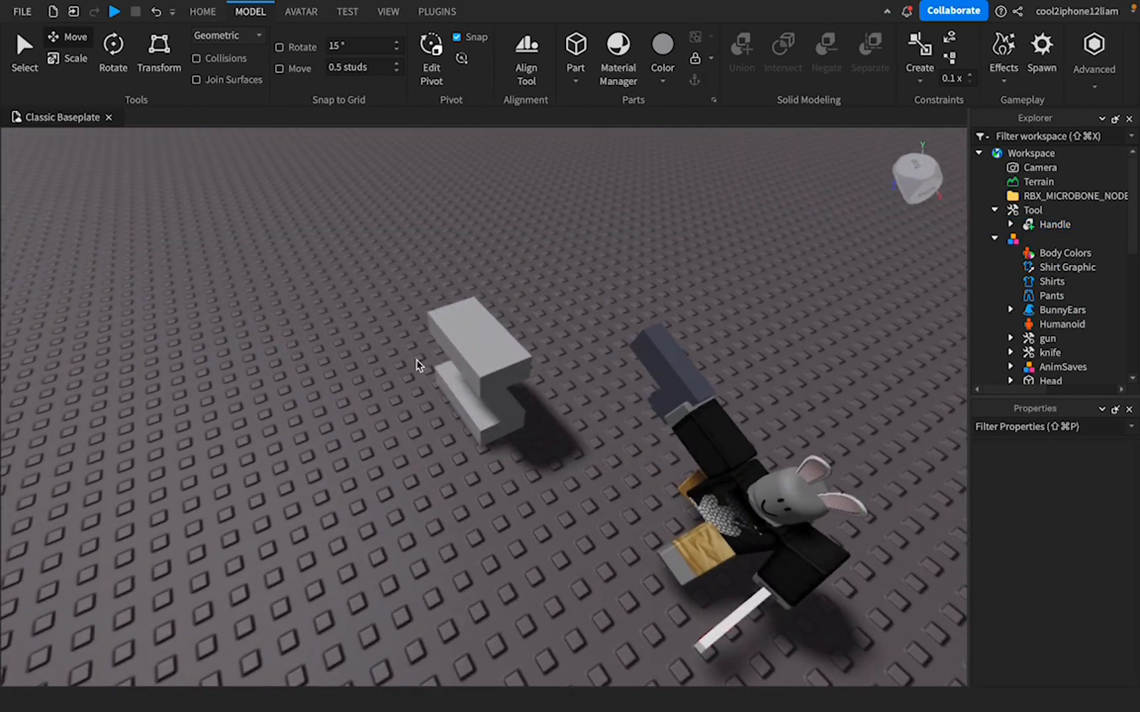
scroll(417, 364, down, 3)
drag(473, 369, 345, 323)
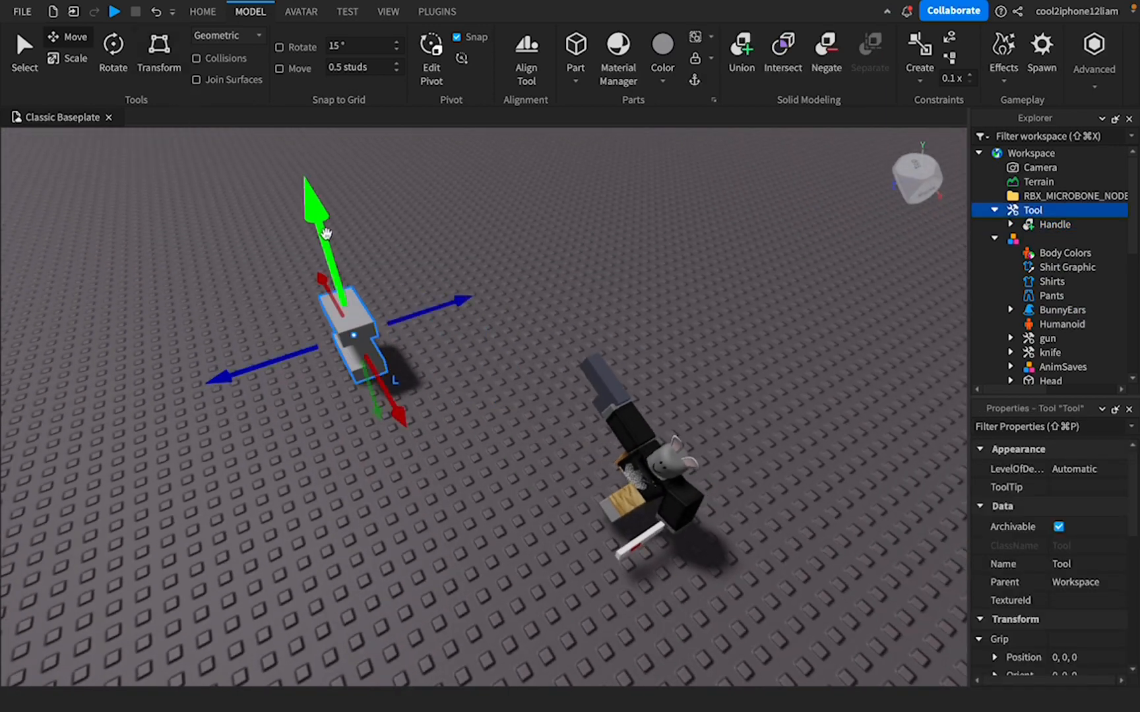
drag(322, 230, 312, 192)
- Playtest the place, walk the avatar to the tool to pick it up, view it in hand, and stop the test
click(203, 13)
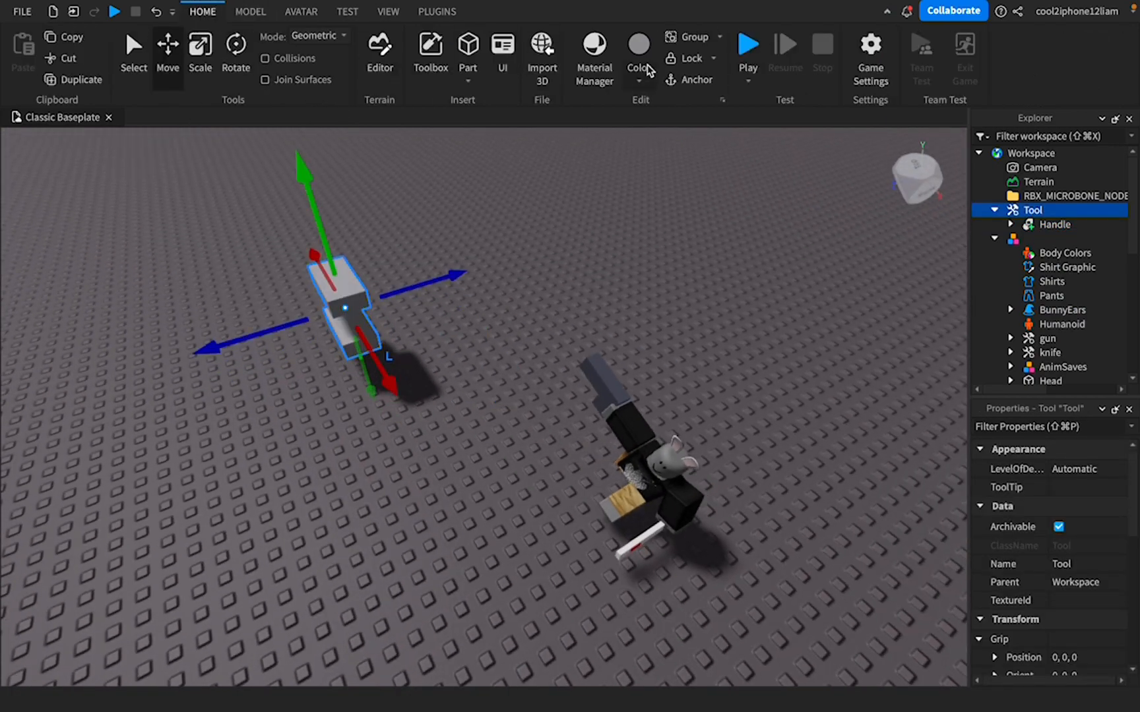
click(749, 49)
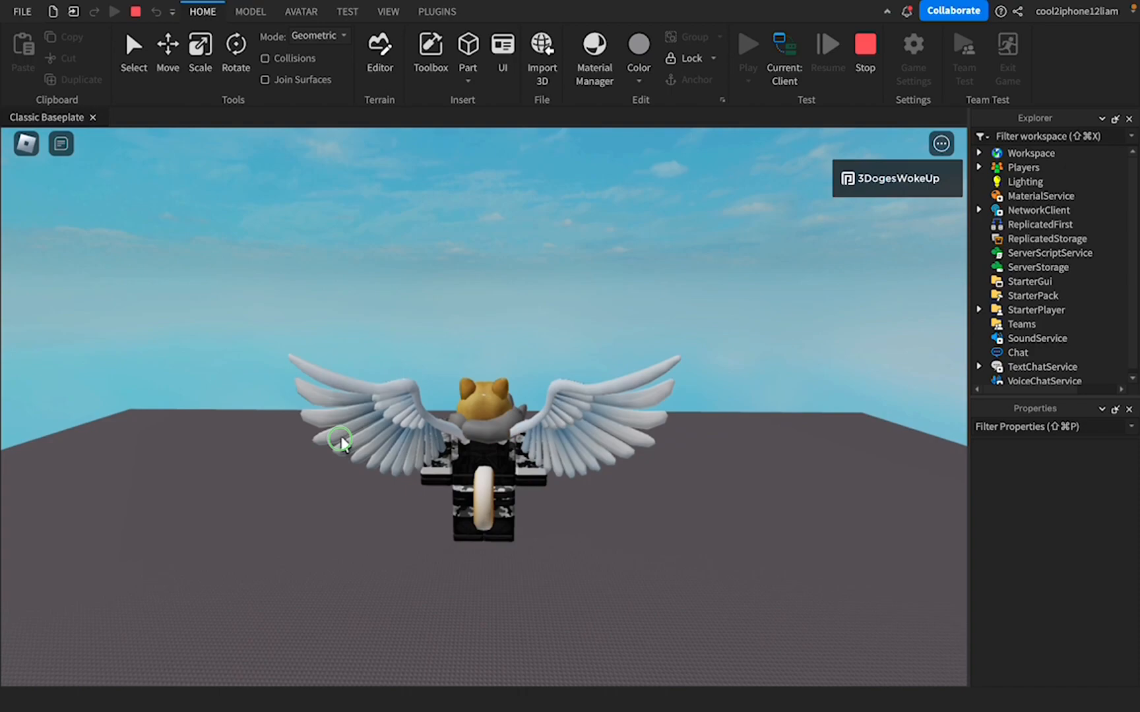
right_drag(338, 441, 338, 440)
key(shift)
key(w)
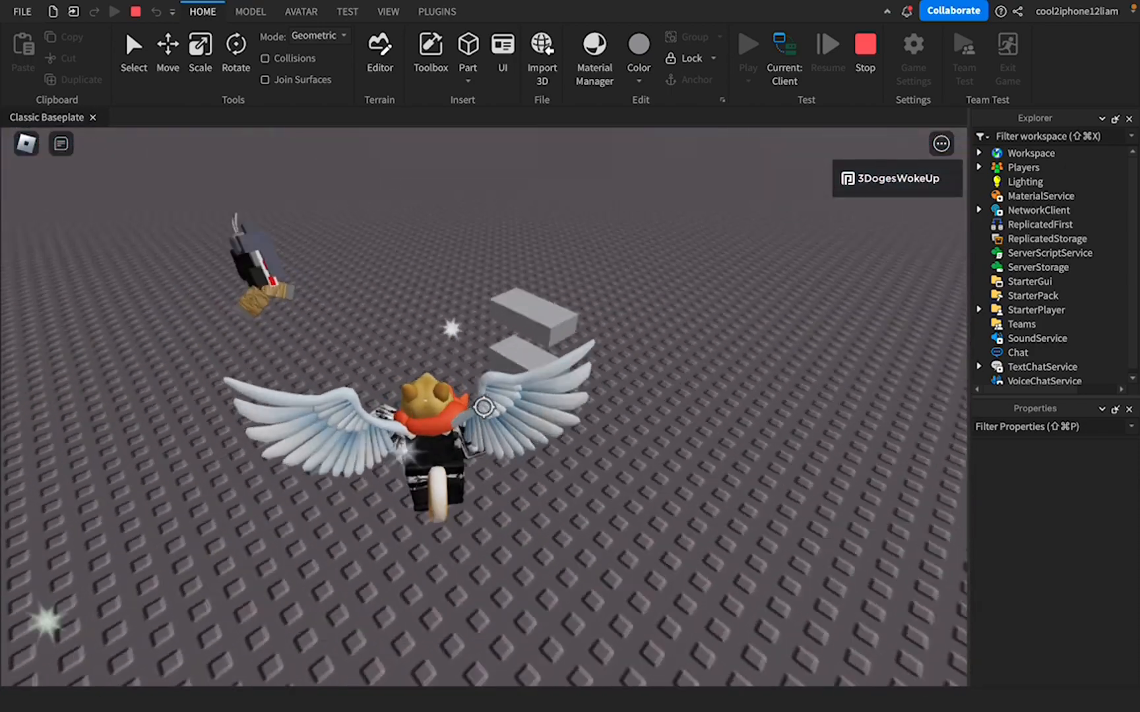
key(shift)
right_drag(484, 414, 484, 415)
right_drag(530, 319, 531, 319)
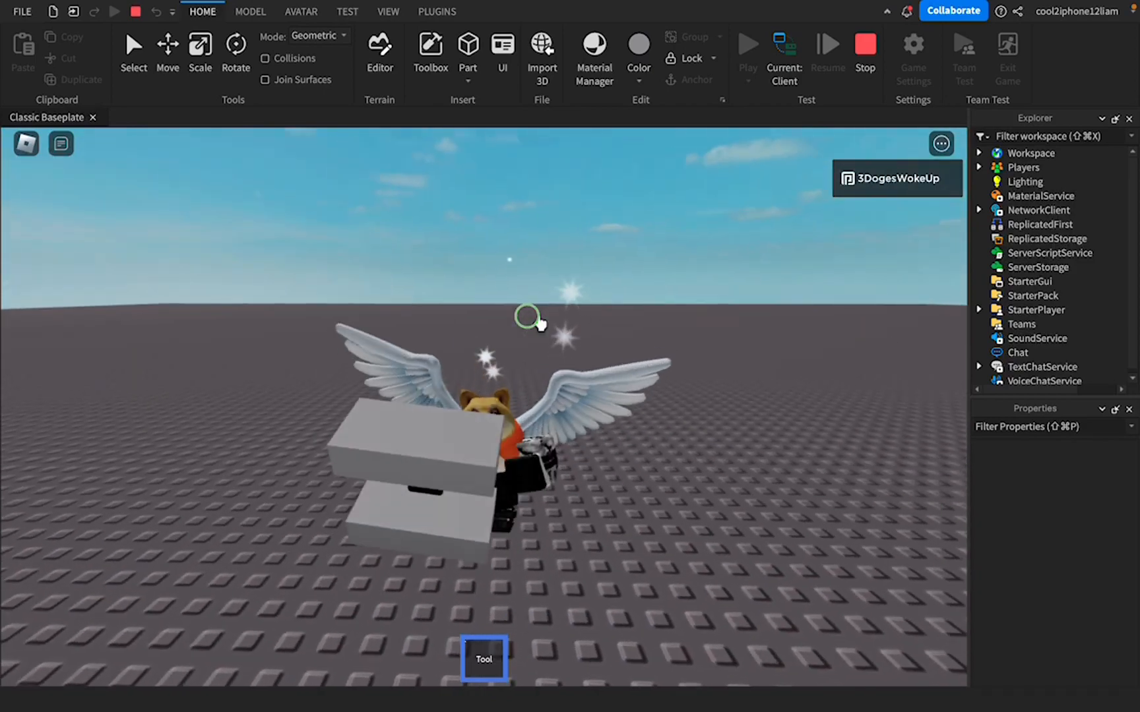
right_drag(481, 412, 480, 411)
key(shift)
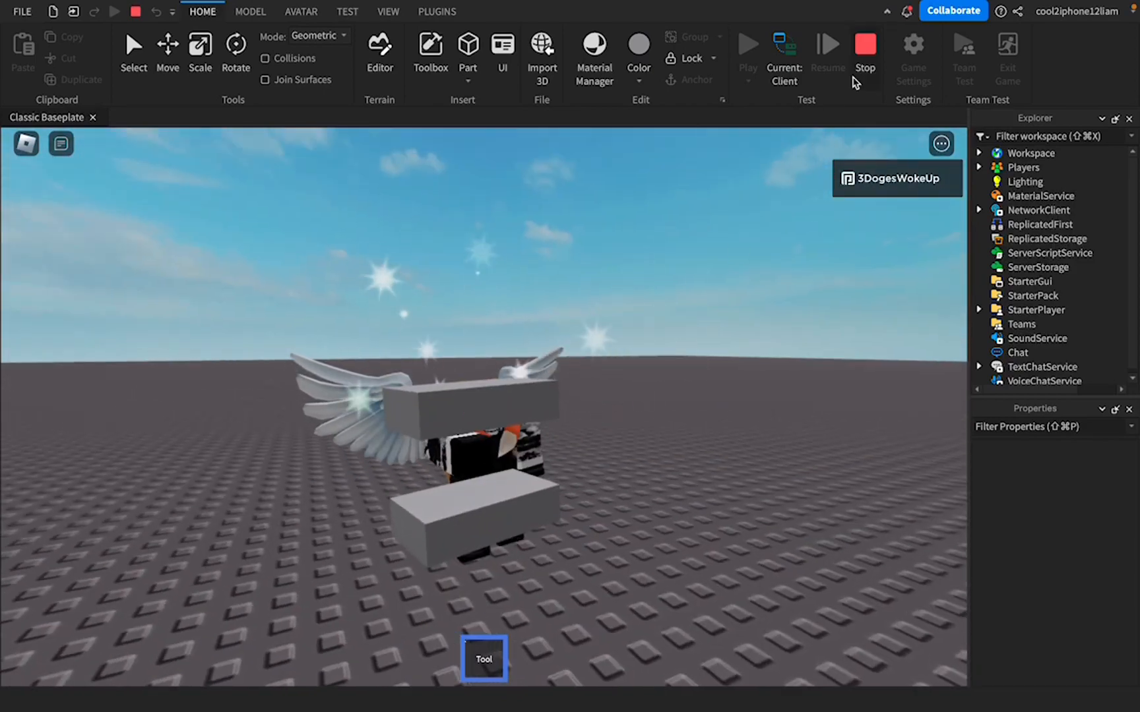
key(shift+F5)
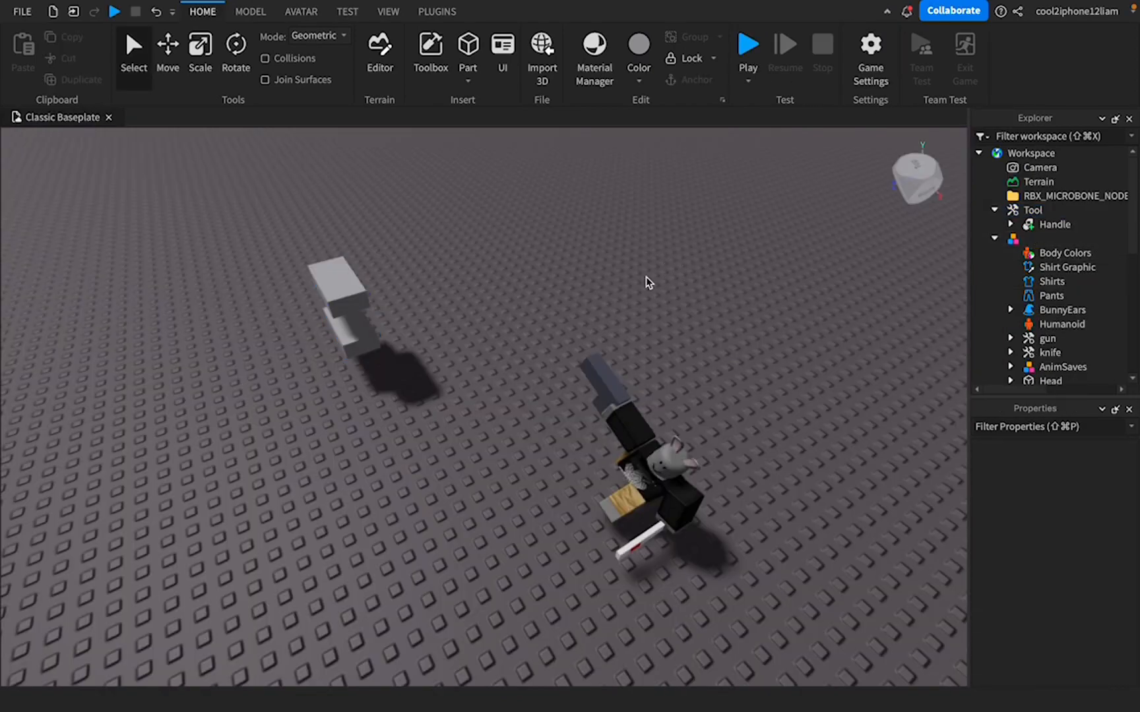
- Move the tool still farther away from the posed character across the baseplate
drag(236, 344, 127, 343)
click(342, 327)
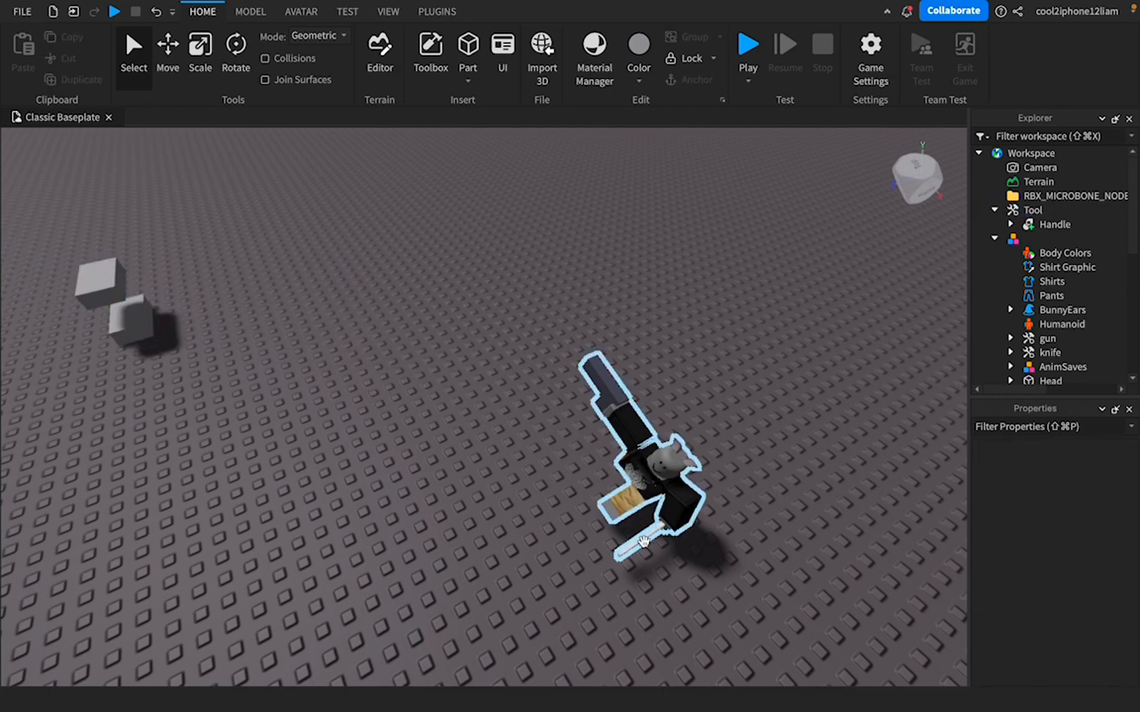
- Examine how the posed character holds the gun and knife from several angles and distances
scroll(623, 462, up, 3)
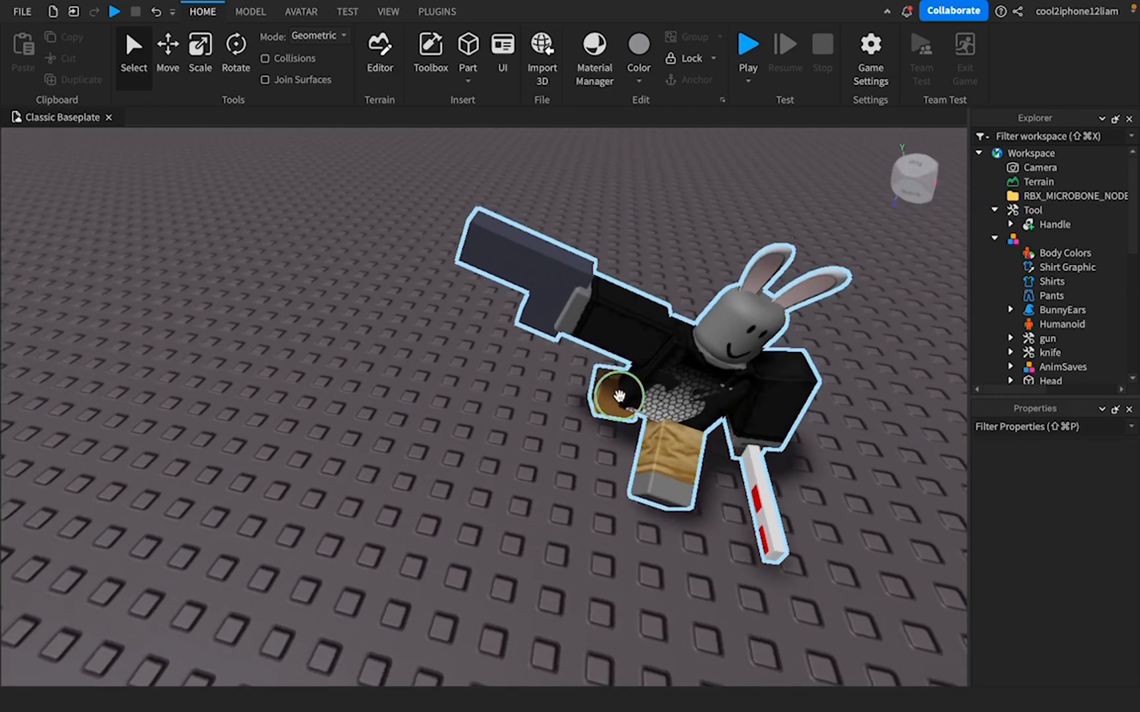
scroll(619, 396, up, 3)
right_drag(619, 396, 619, 397)
scroll(619, 397, down, 5)
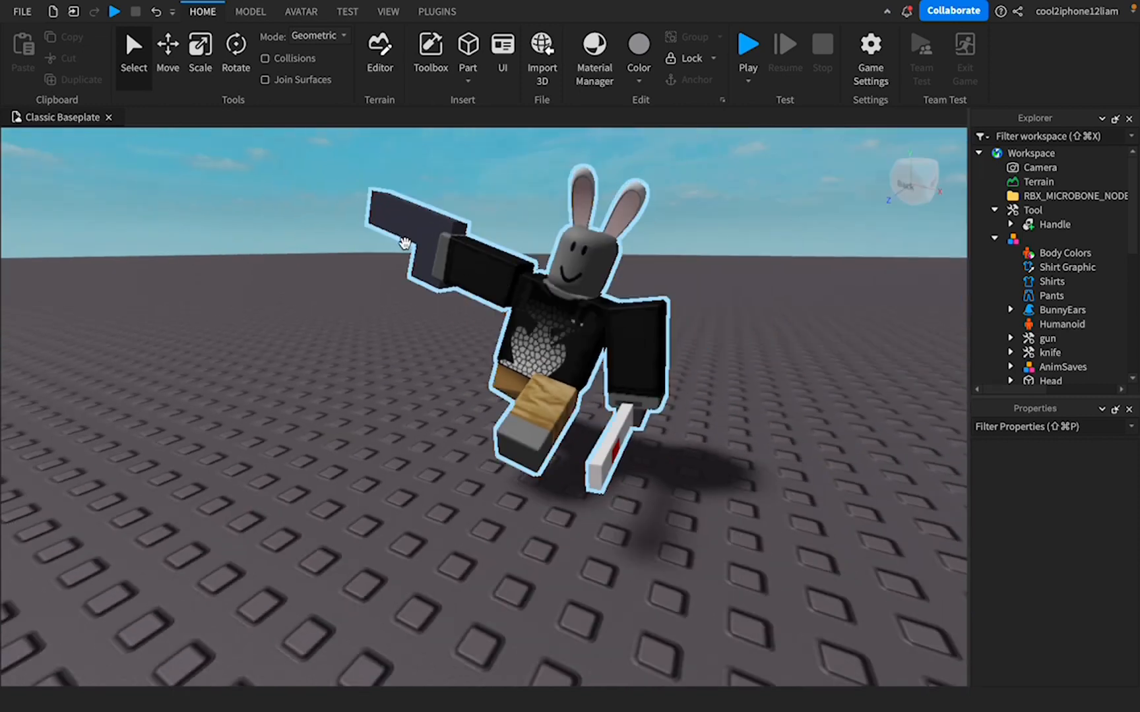
middle_drag(404, 243, 447, 283)
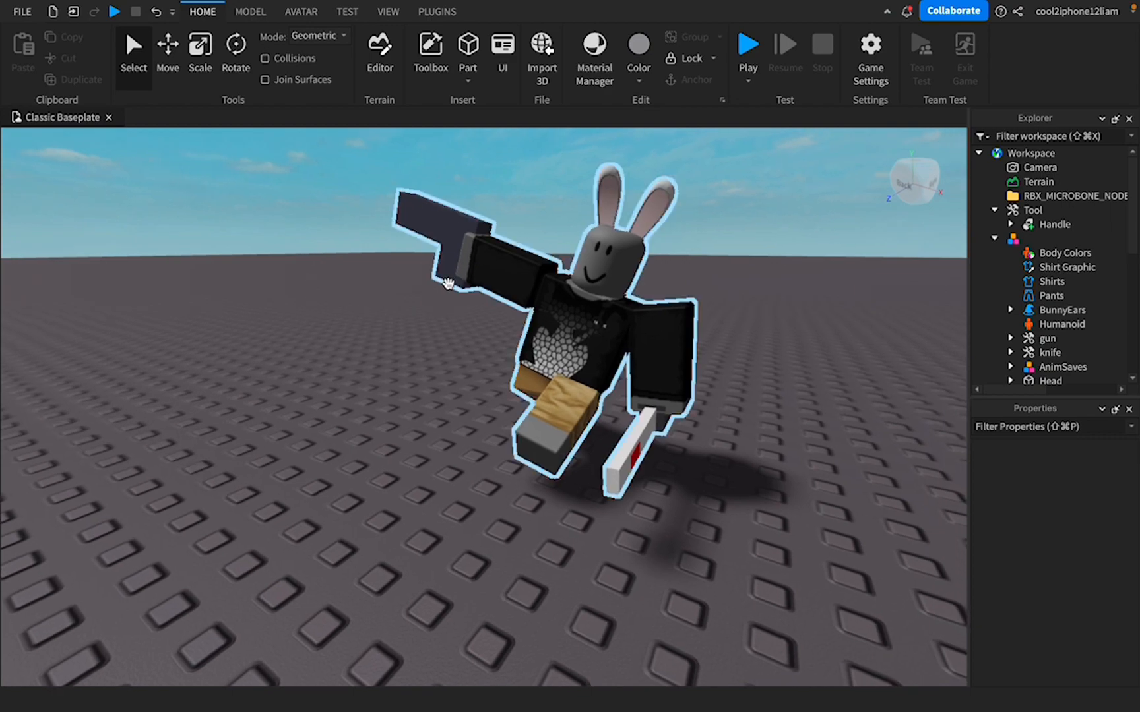
scroll(488, 300, down, 2)
scroll(483, 300, up, 5)
scroll(501, 316, down, 4)
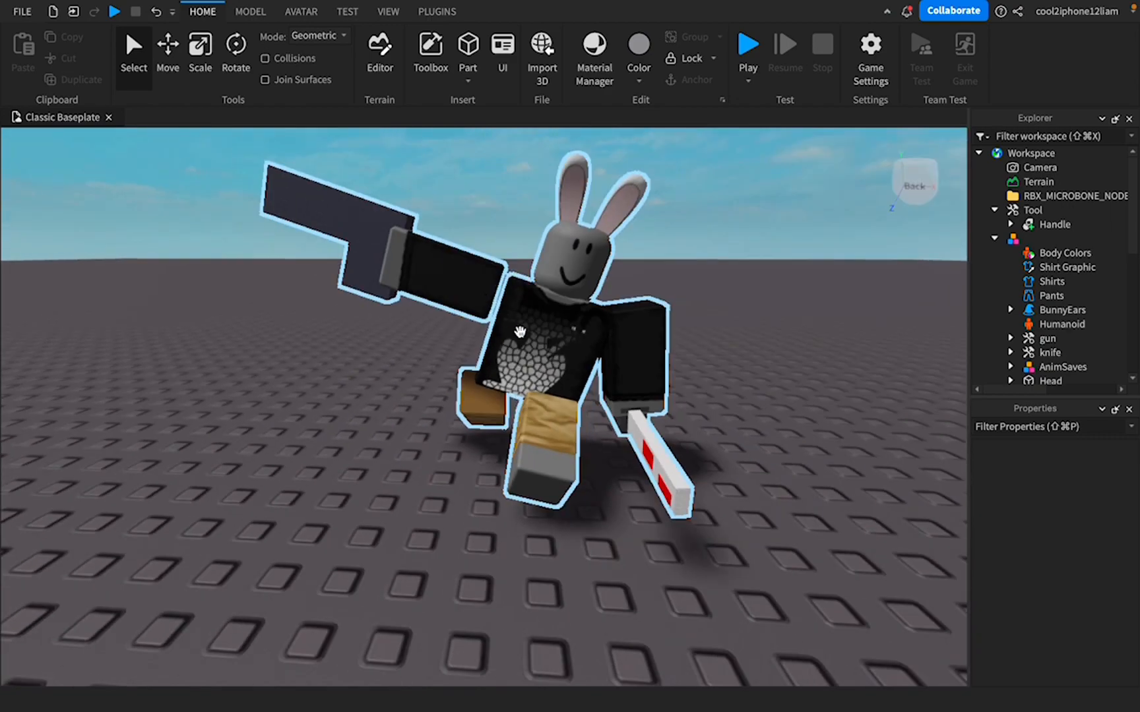
scroll(519, 332, down, 5)
scroll(534, 376, up, 2)
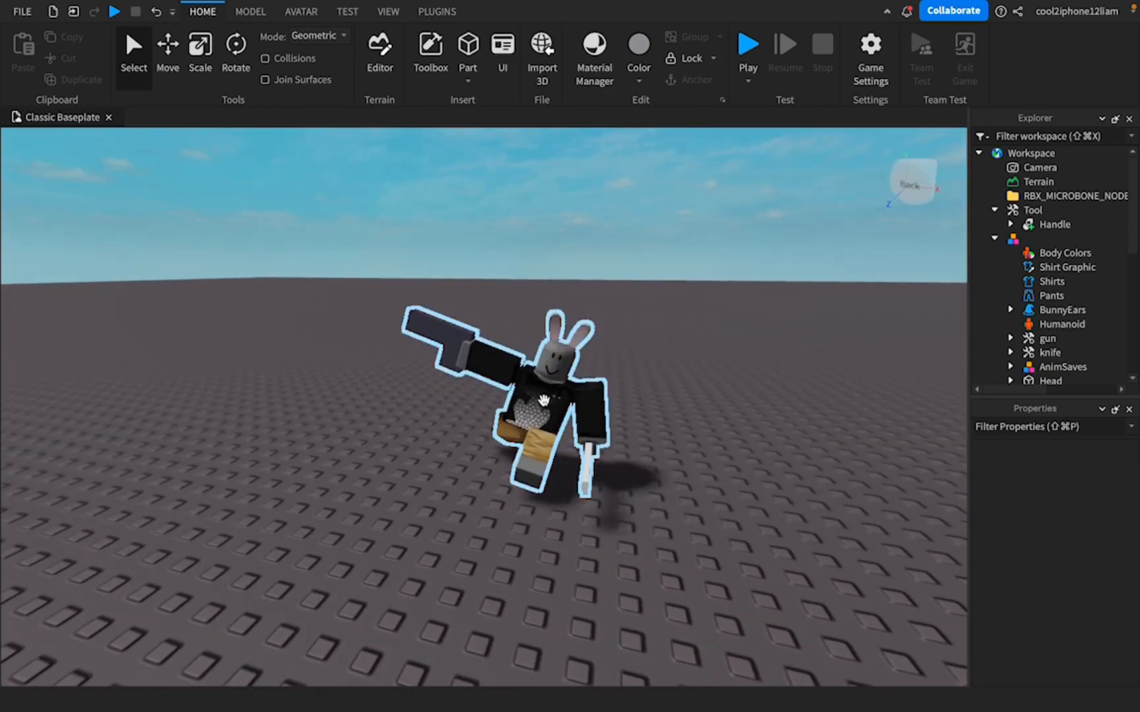
right_drag(544, 400, 555, 376)
click(314, 15)
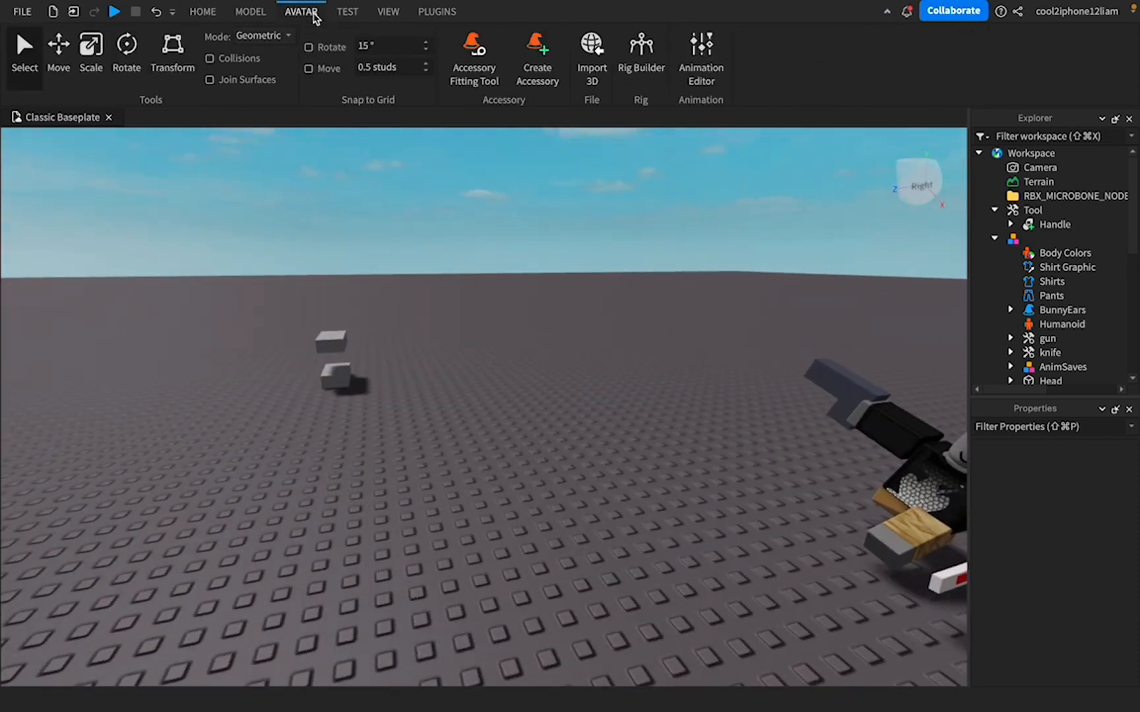
click(633, 51)
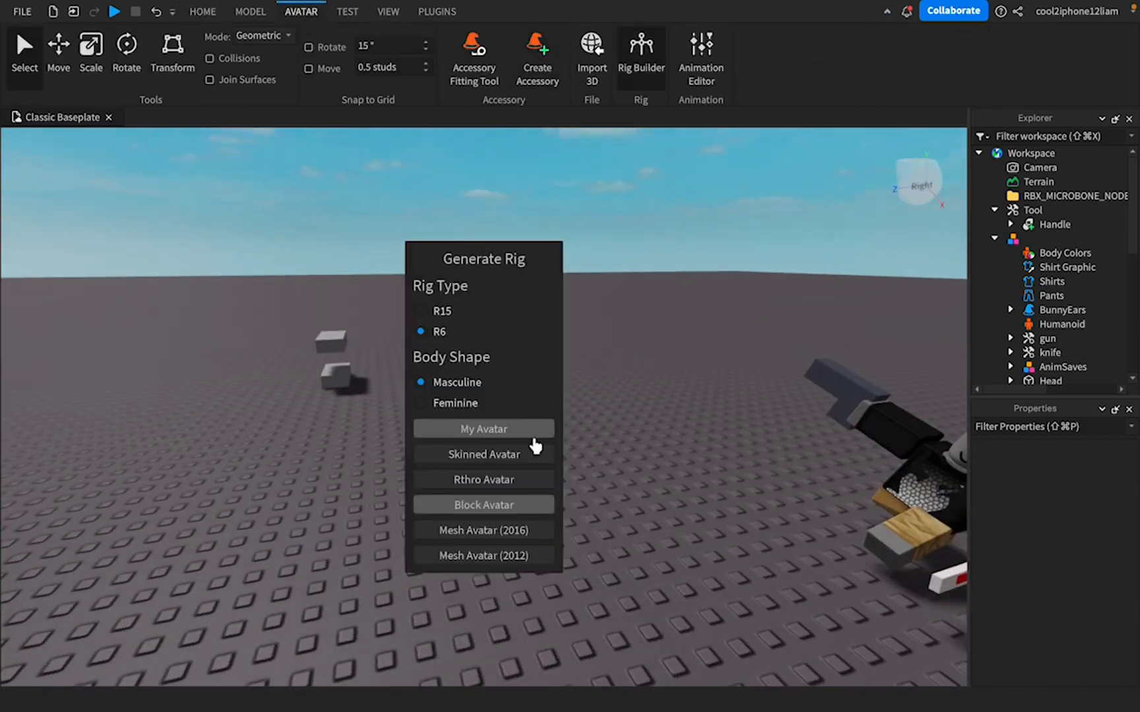
click(508, 503)
click(542, 415)
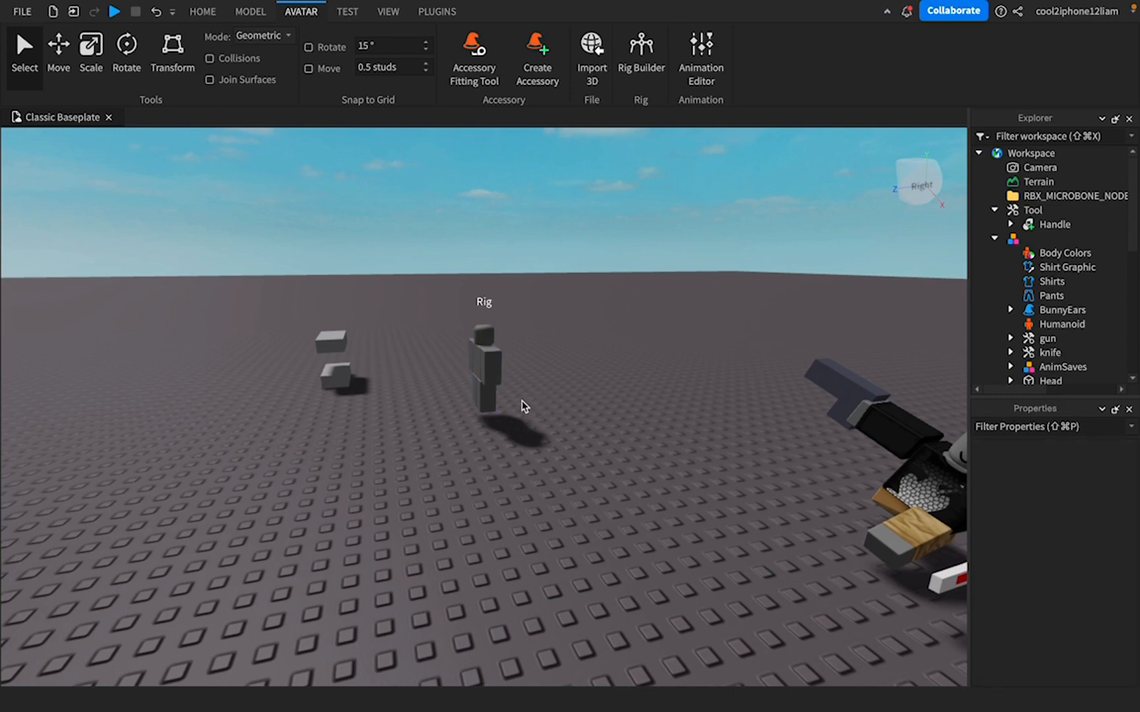
click(490, 376)
key(Delete)
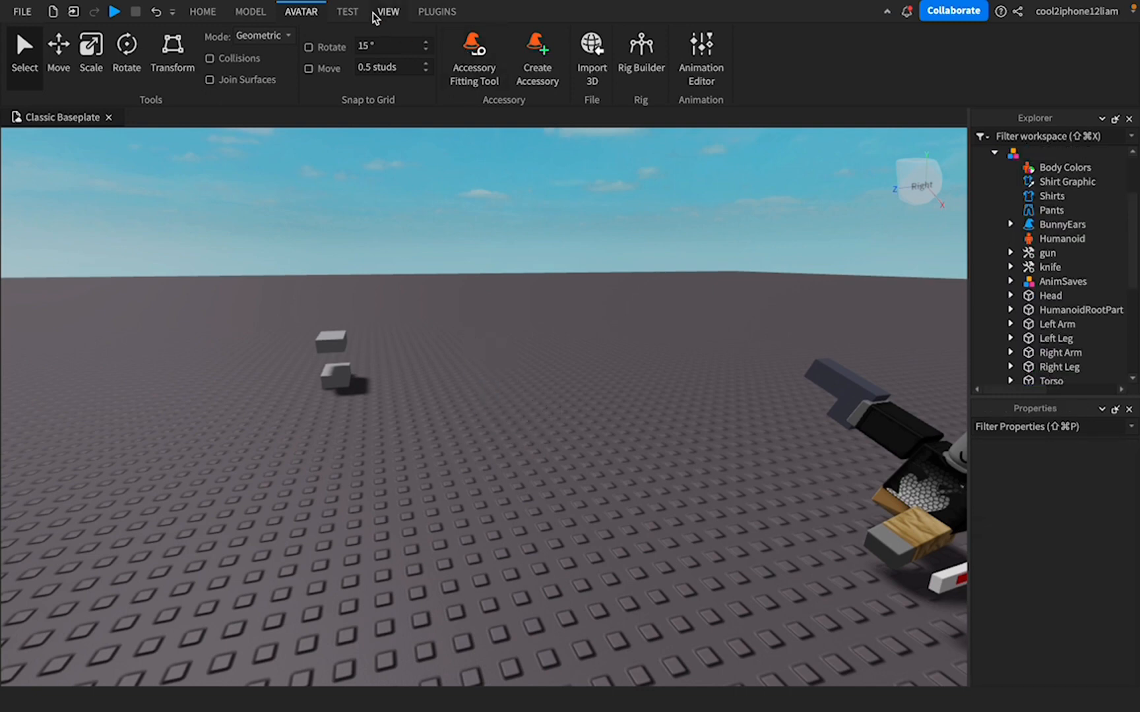
- Spawn the default R6 character with the Load Character plugin and close its dialog
click(356, 15)
click(435, 13)
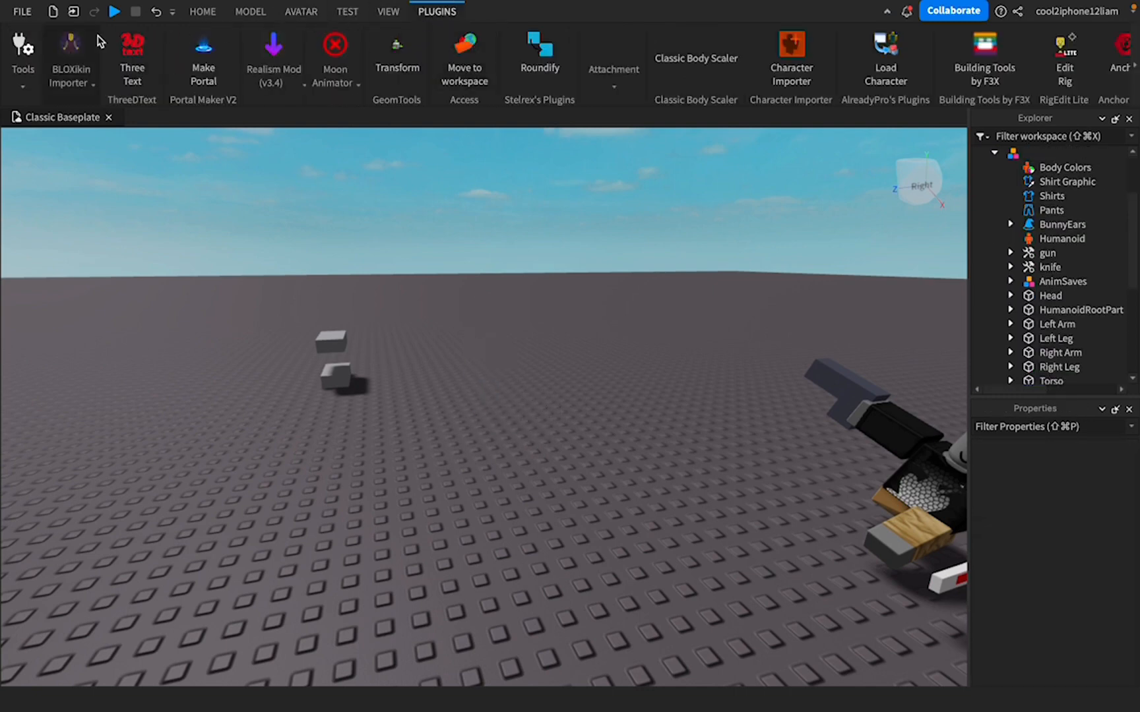
click(871, 85)
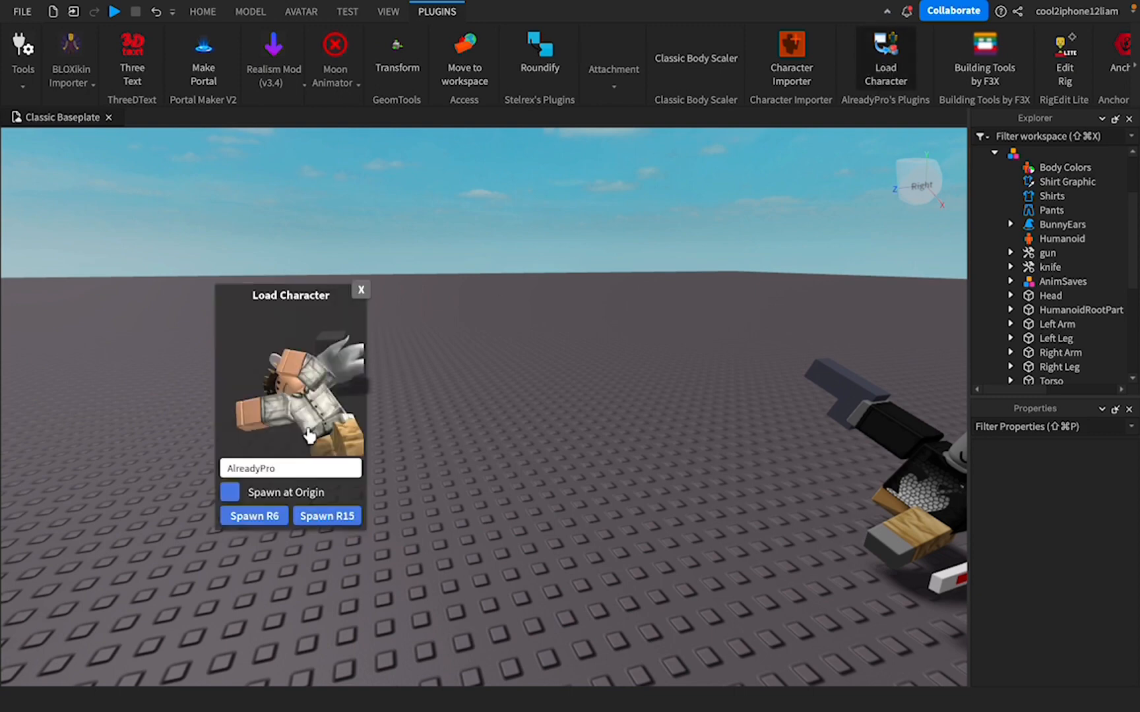
click(261, 517)
click(361, 290)
- Place the spawned character on the baseplate between the tool and the posed character and rotate it to face the camera
drag(516, 377, 454, 444)
key(r)
key(r)
key(r)
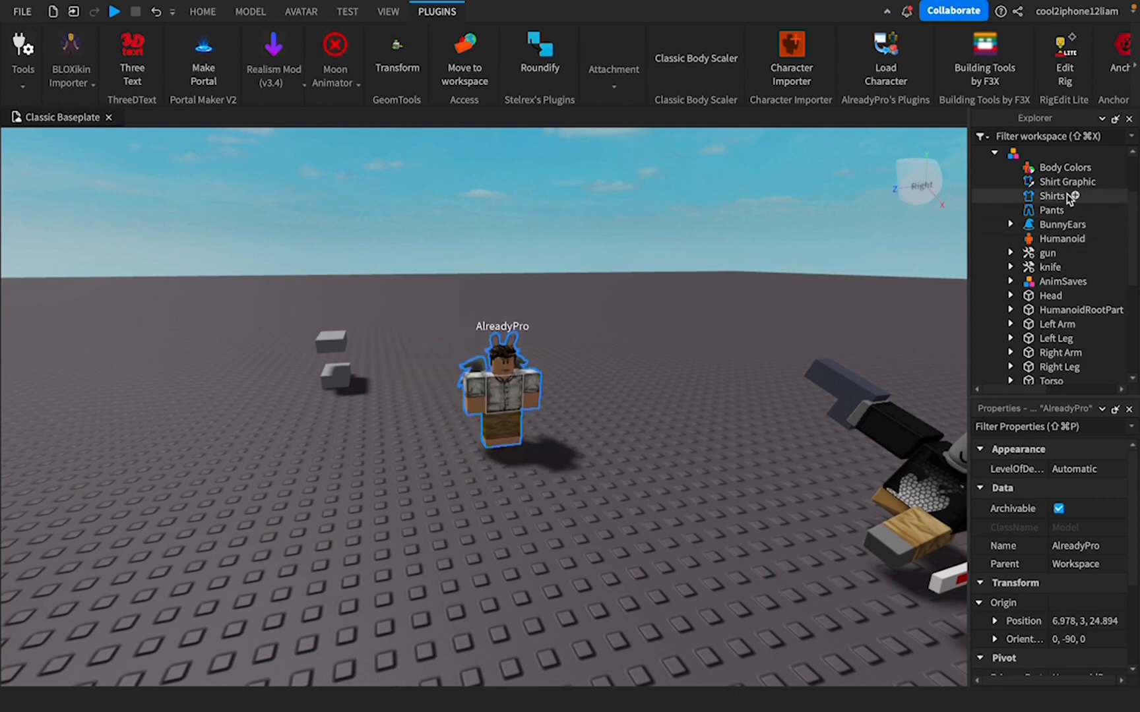
- Collapse the posed character's model, expand the spawned character's model, and inspect its Shirt and Pants objects
scroll(1060, 197, up, 2)
scroll(1057, 195, up, 1)
click(994, 209)
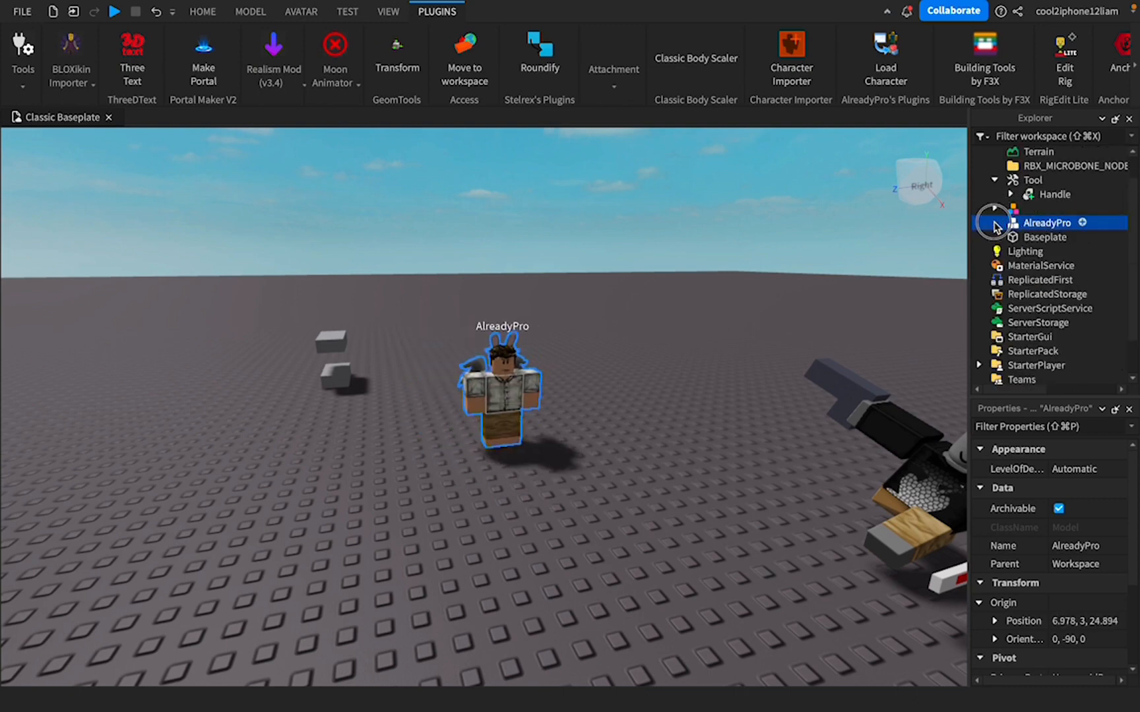
click(994, 223)
click(1045, 267)
click(1047, 251)
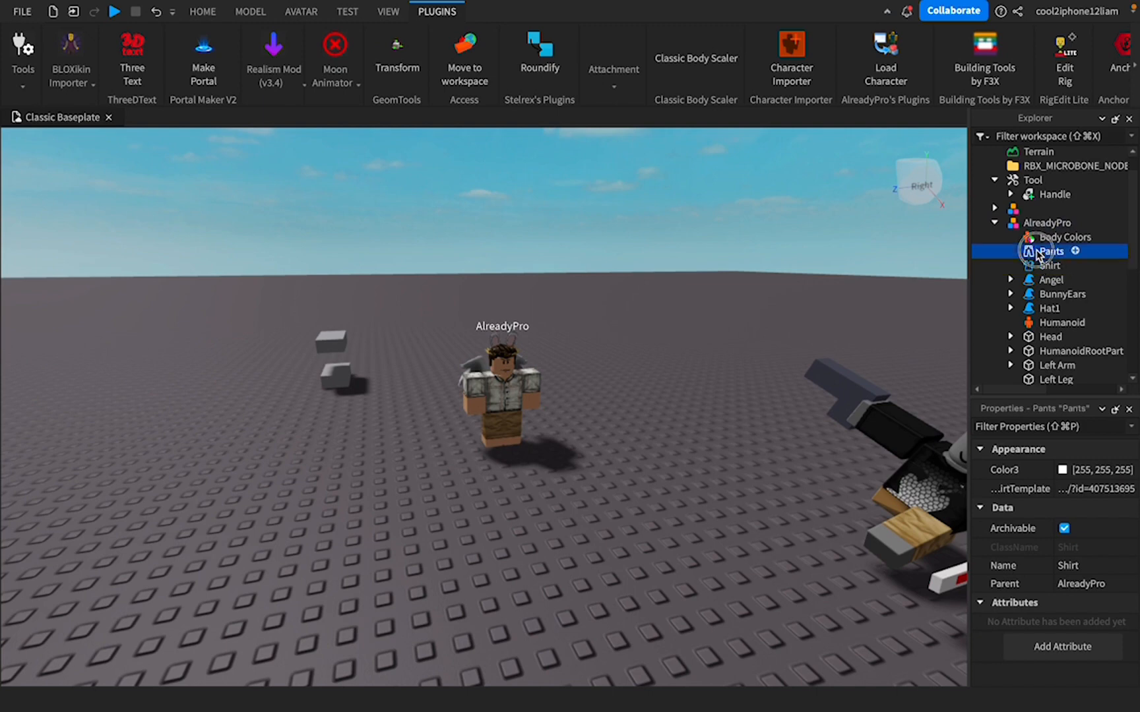
click(1010, 208)
click(378, 267)
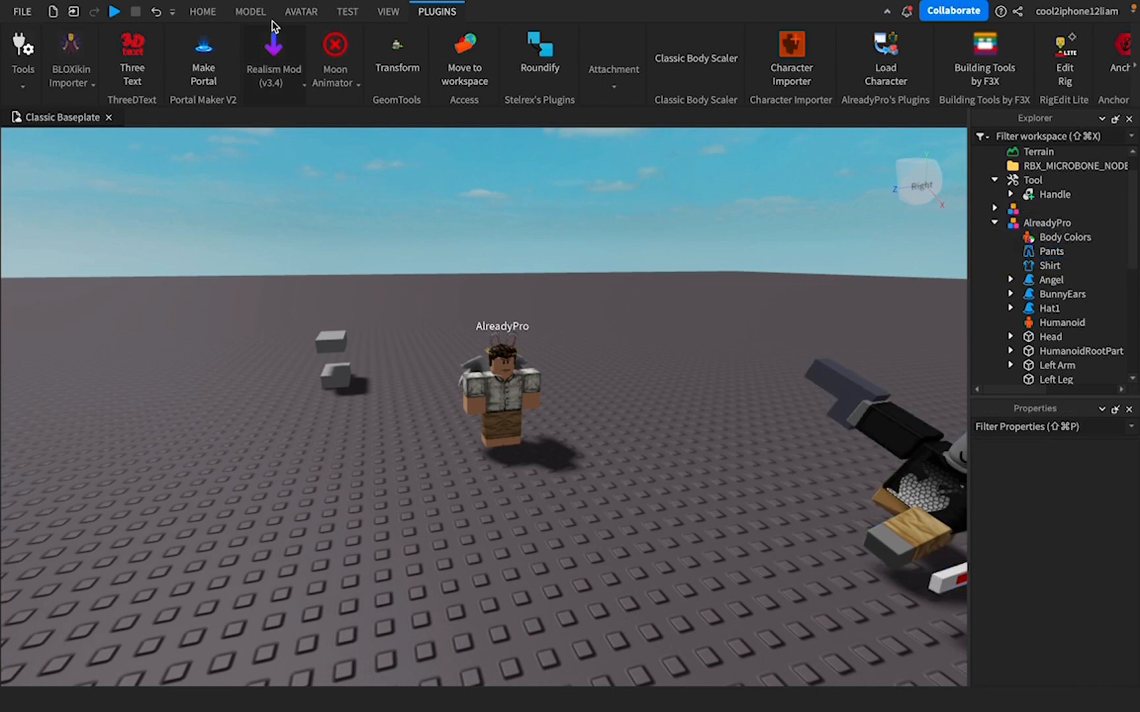
- Generate an R6 masculine Block Avatar rig and place it on the baseplate in front of the tool
click(300, 12)
click(637, 72)
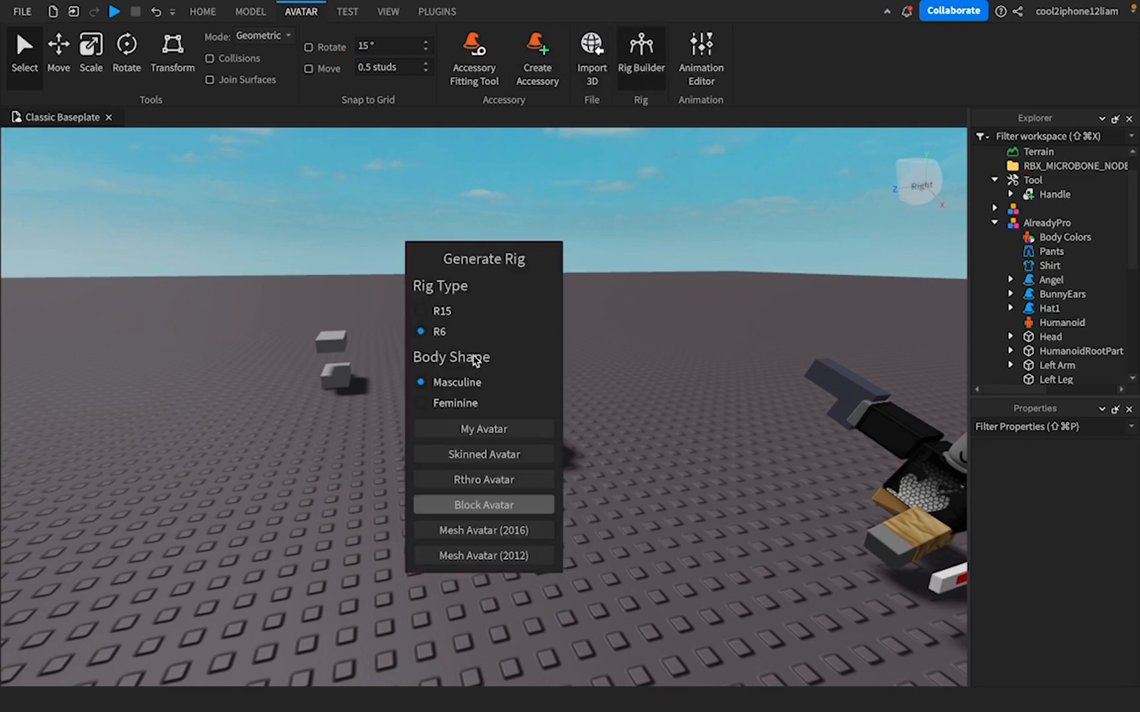
click(498, 515)
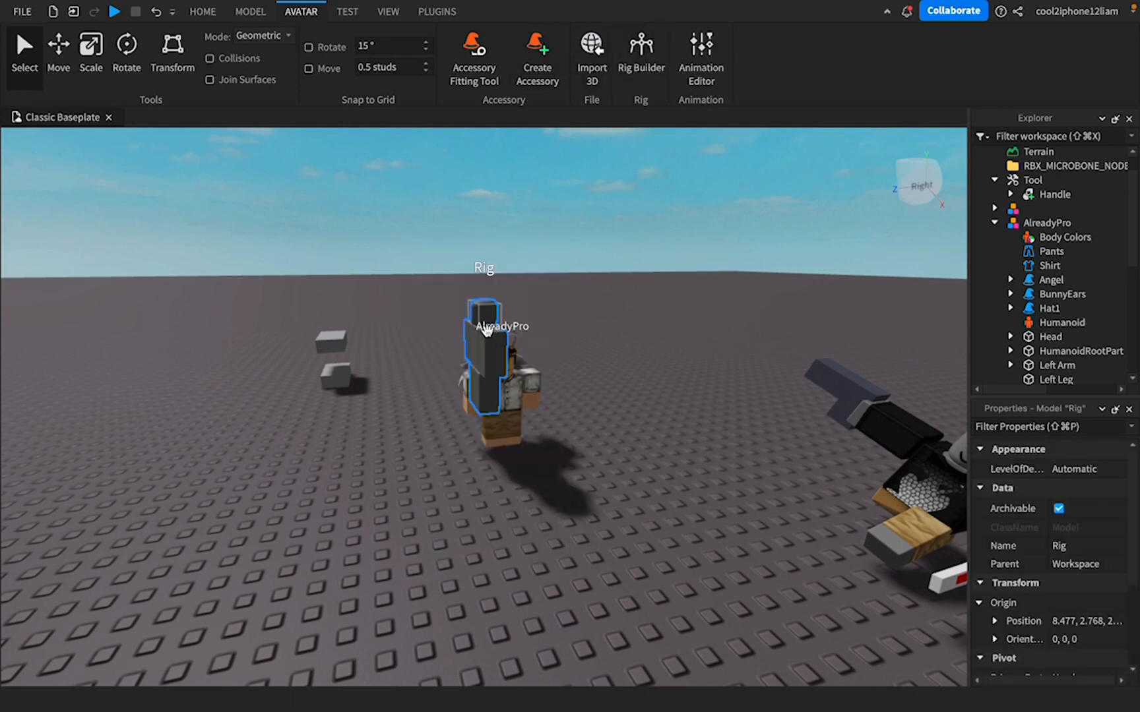
drag(486, 330, 270, 493)
click(747, 476)
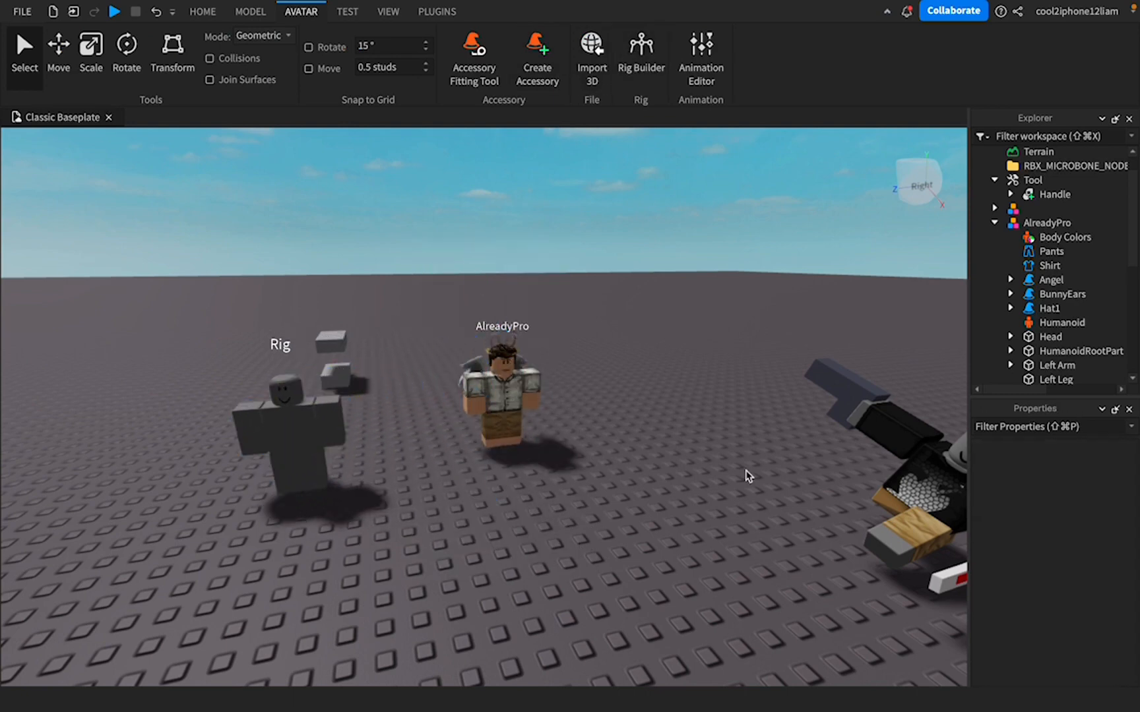
- Move the Pants and Shirt objects together from the spawned character's model into the block Rig model
click(1095, 252)
shift+click(1097, 268)
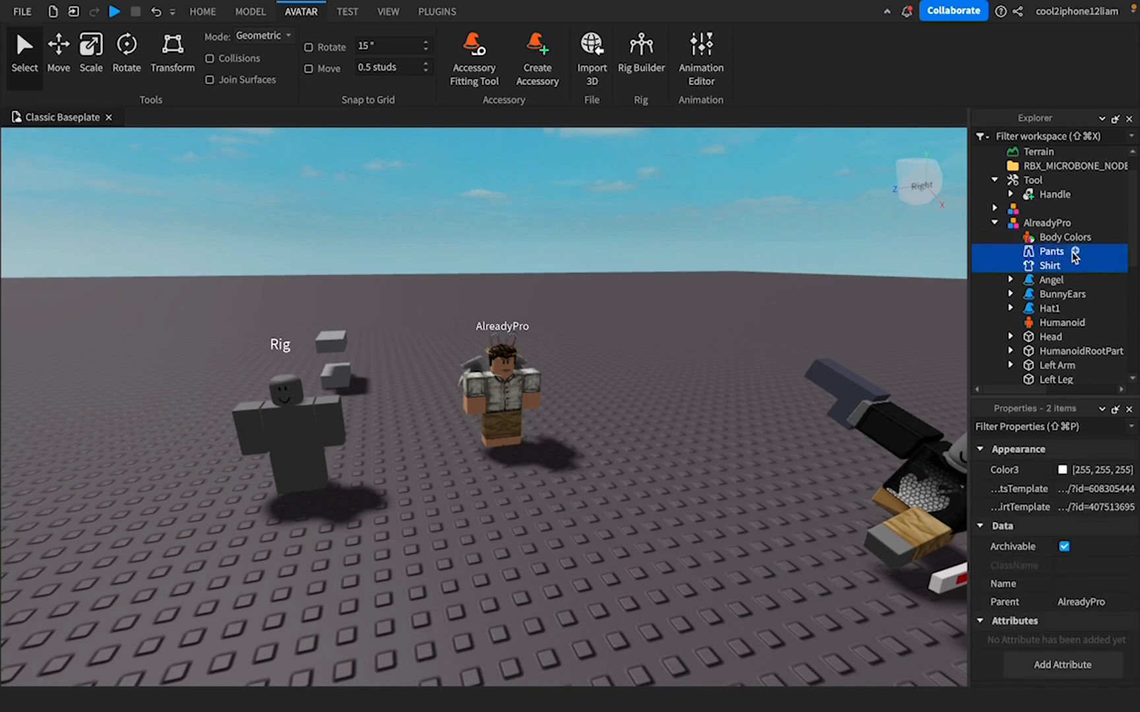
mouse_move(1047, 251)
mouse_down()
mouse_move(748, 294)
mouse_move(536, 394)
mouse_move(447, 364)
mouse_move(918, 244)
mouse_move(1027, 221)
mouse_move(1035, 255)
mouse_move(1030, 245)
mouse_move(1048, 238)
mouse_up()
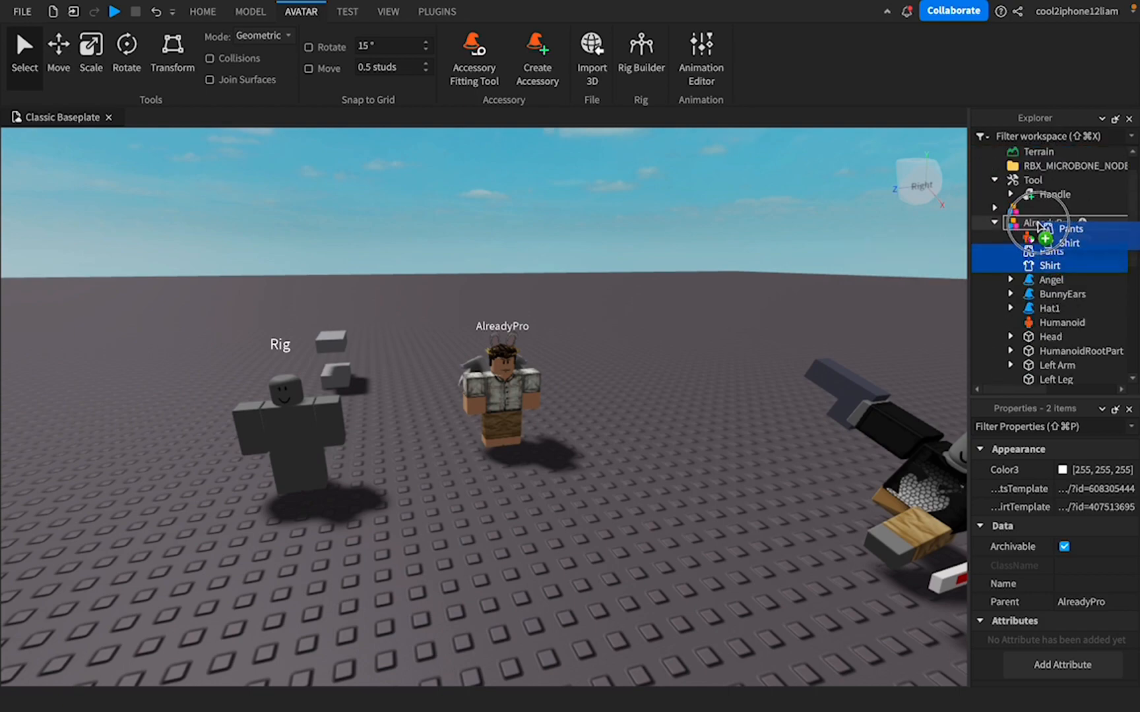
right_drag(440, 483, 443, 493)
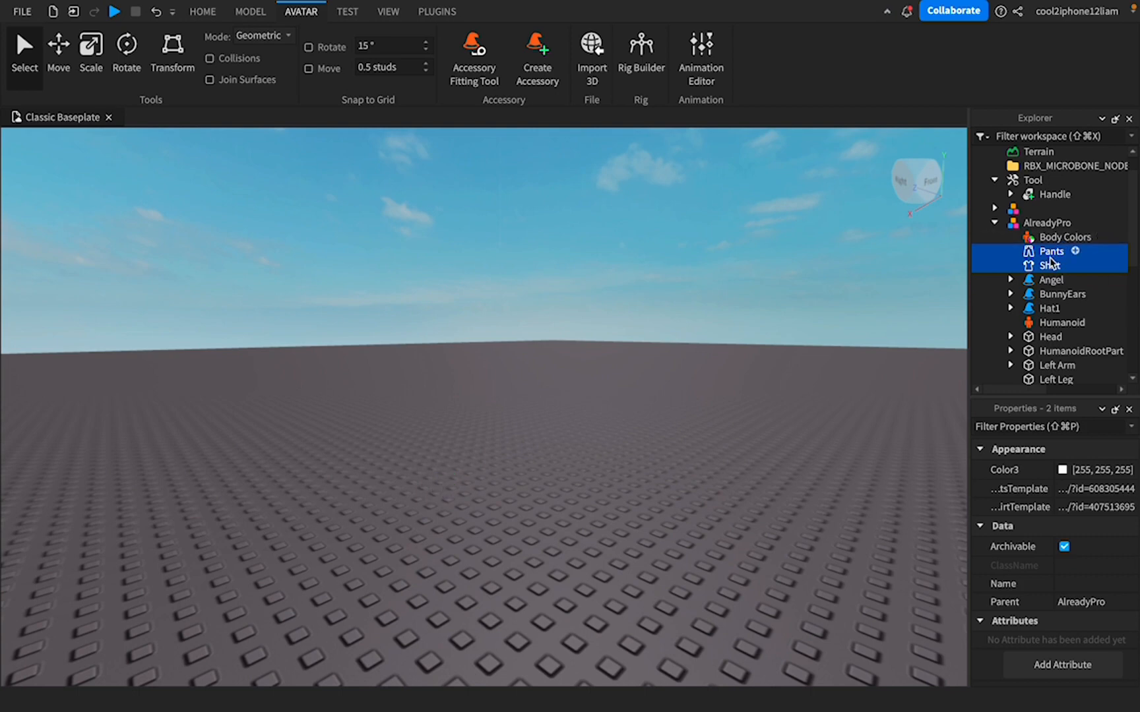
mouse_move(1041, 254)
mouse_down()
mouse_move(1020, 293)
mouse_move(1027, 236)
mouse_up()
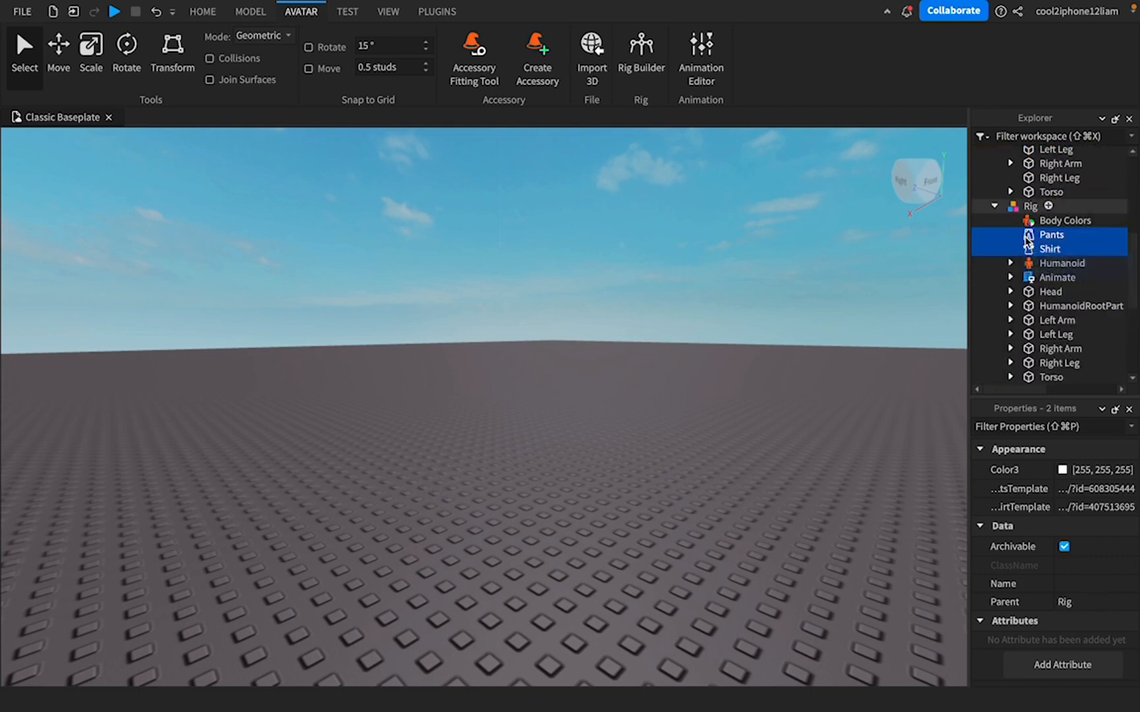
- Delete the spawned character's model from Workspace
scroll(1027, 243, up, 5)
scroll(1025, 243, up, 2)
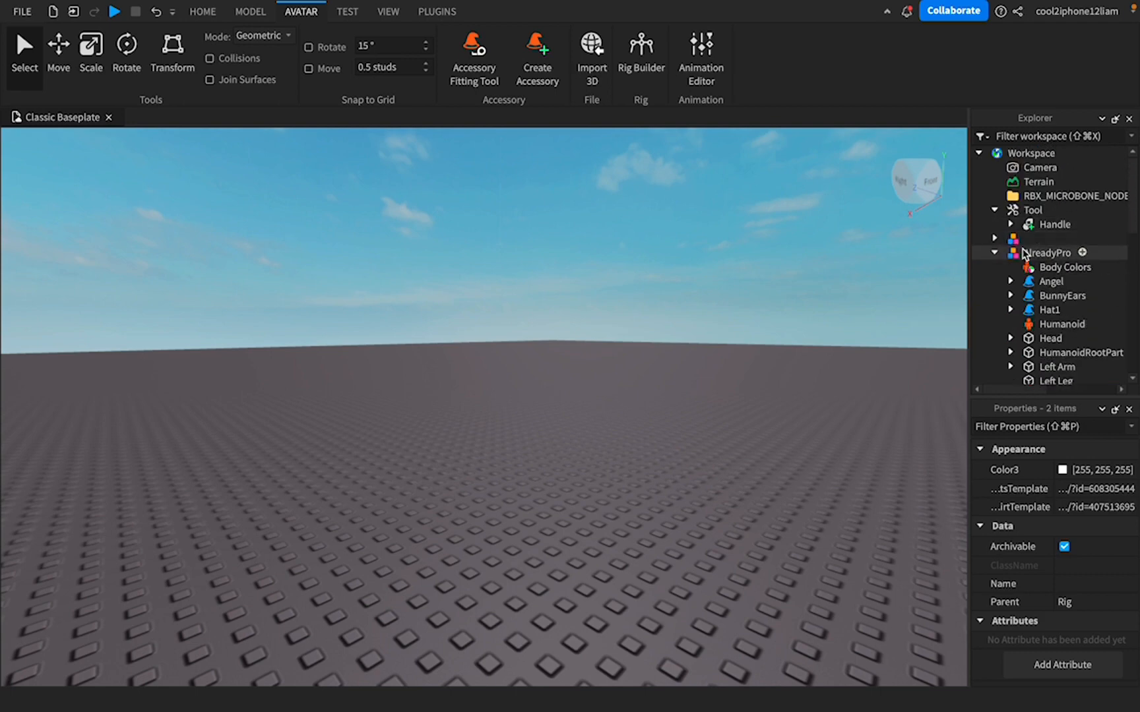
click(1022, 254)
key(Delete)
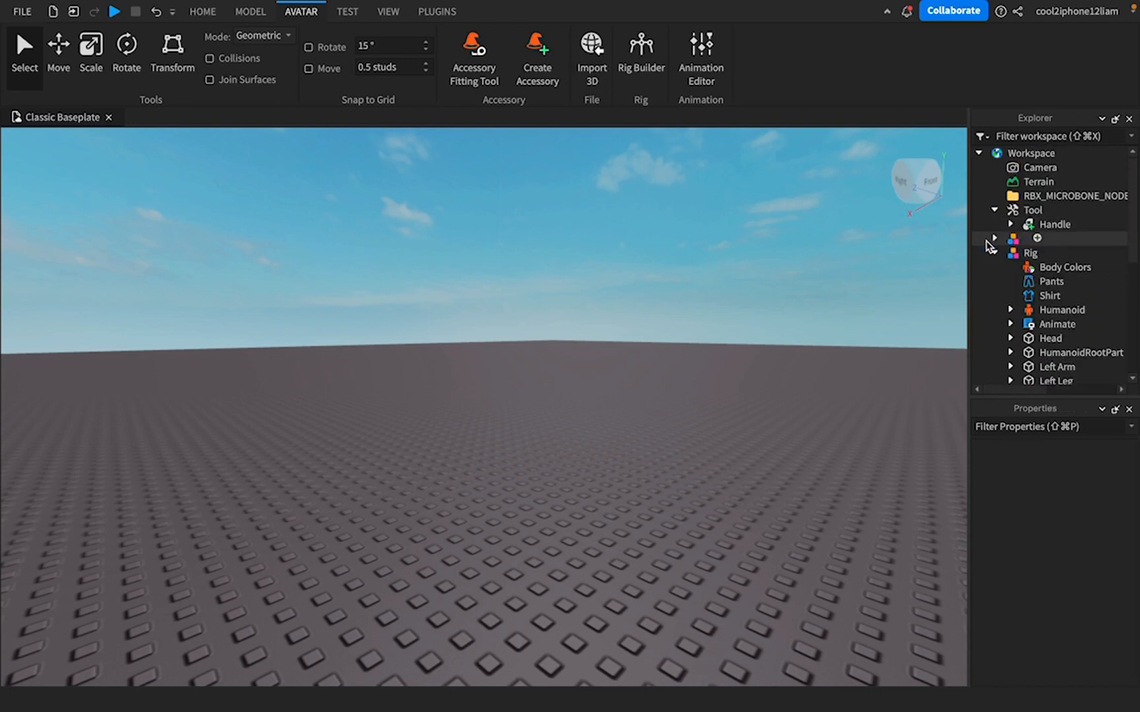
- Check the clothed Rig from the front and delete its Animate script
right_drag(733, 355, 733, 354)
scroll(736, 371, up, 10)
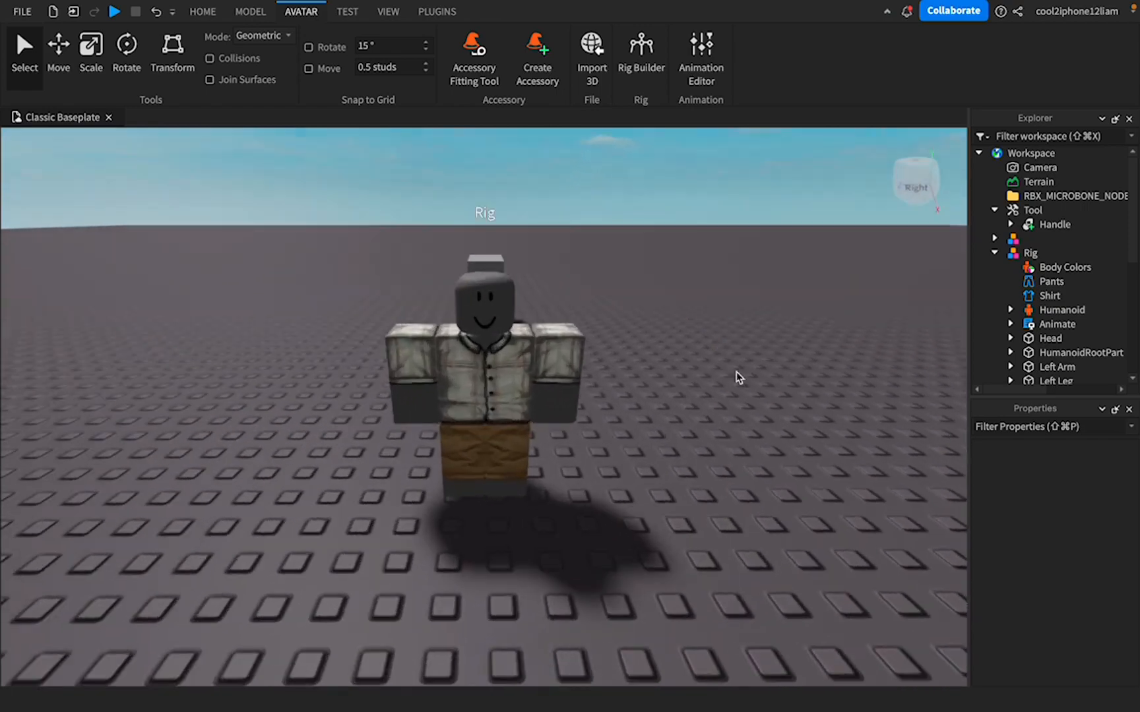
scroll(652, 376, down, 10)
click(501, 451)
scroll(488, 507, up, 2)
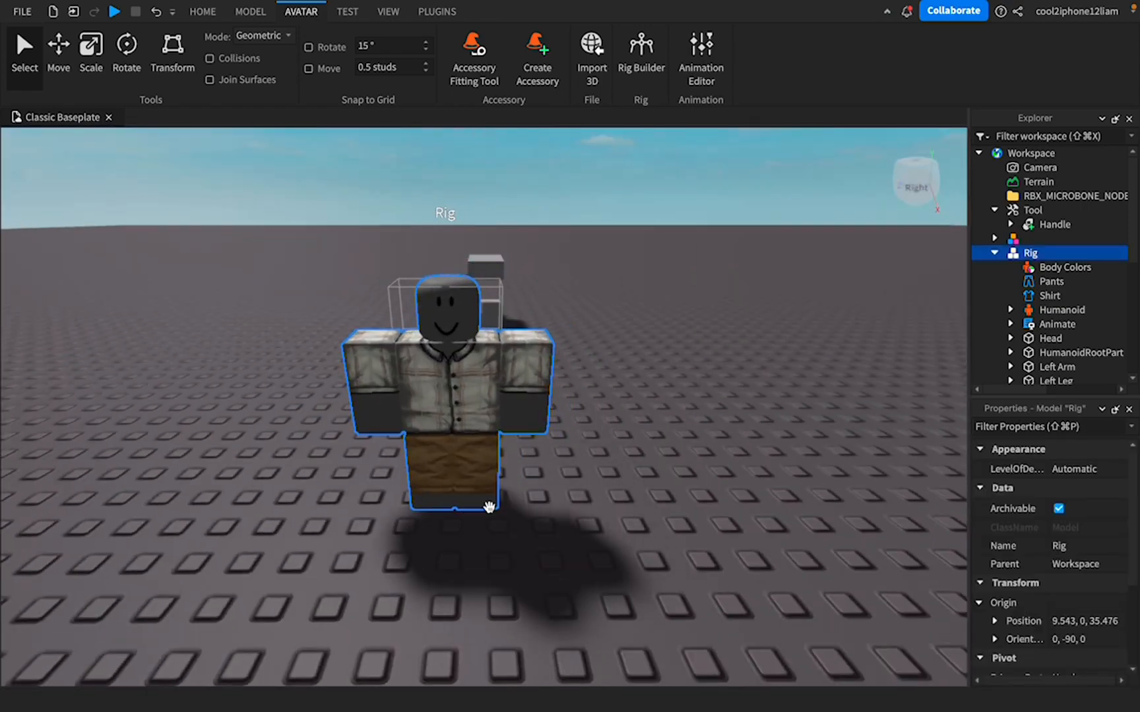
click(1051, 325)
key(Delete)
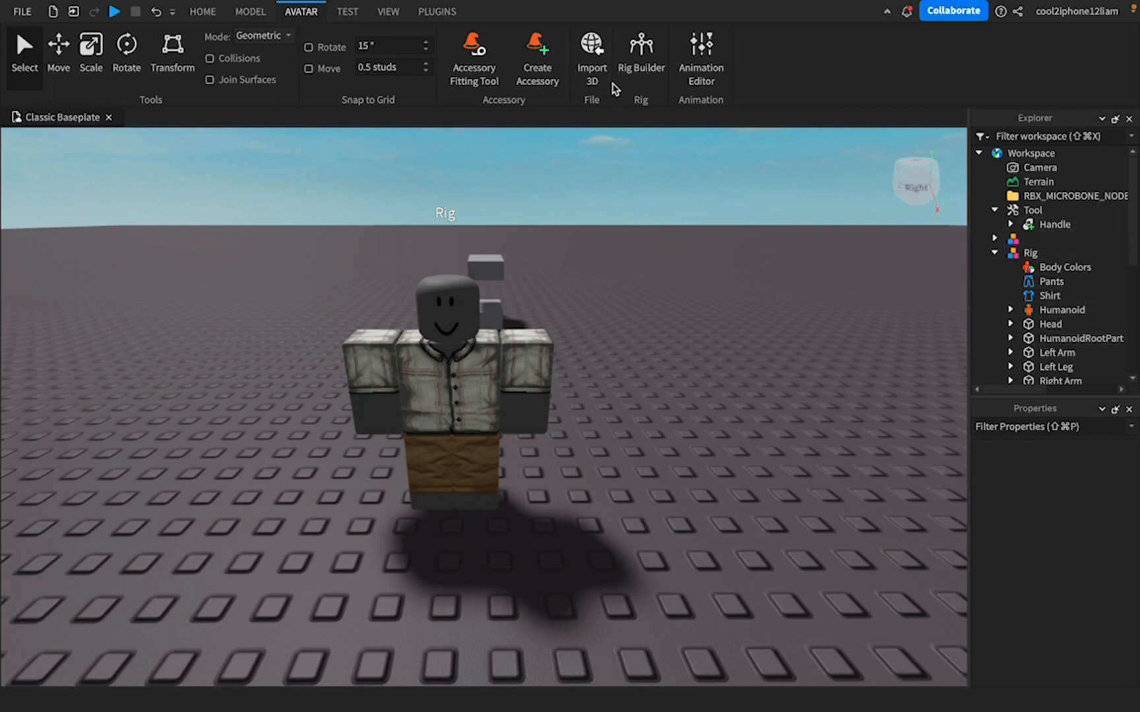
click(637, 69)
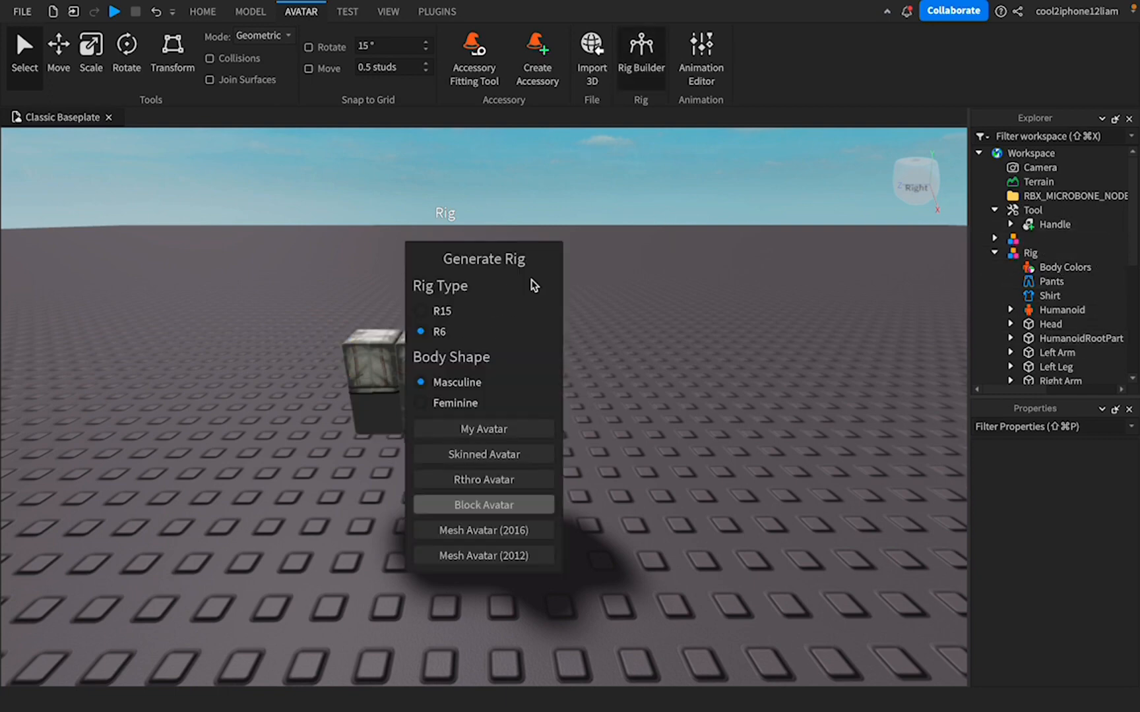
click(526, 504)
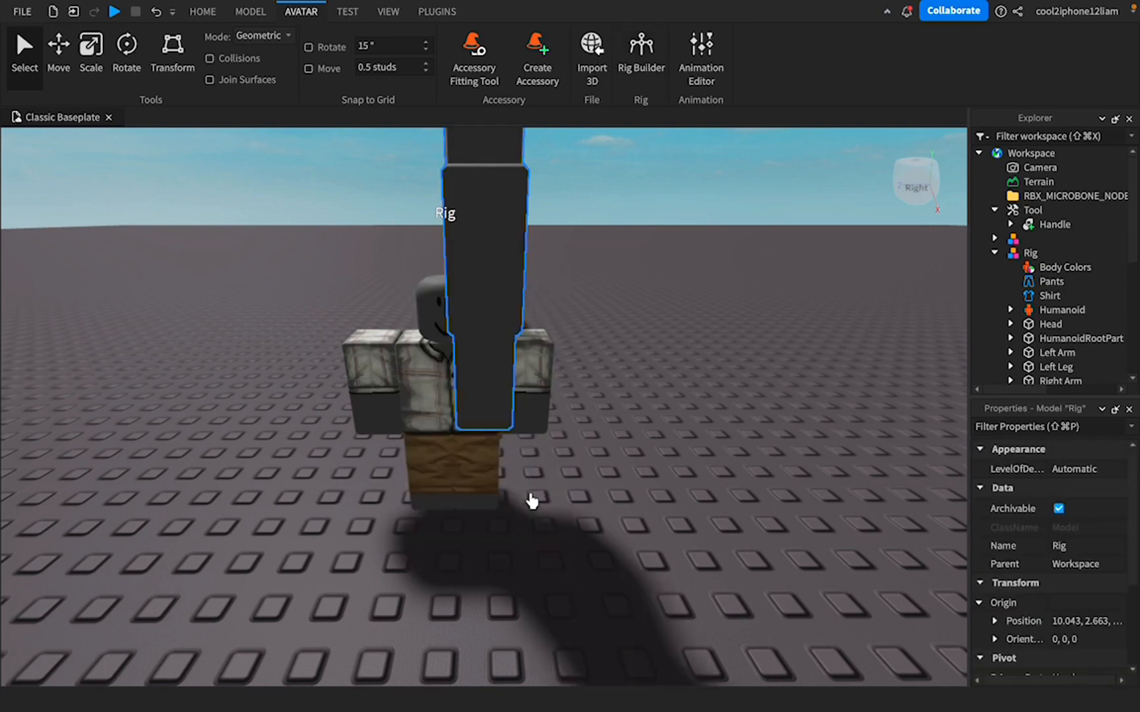
key(Delete)
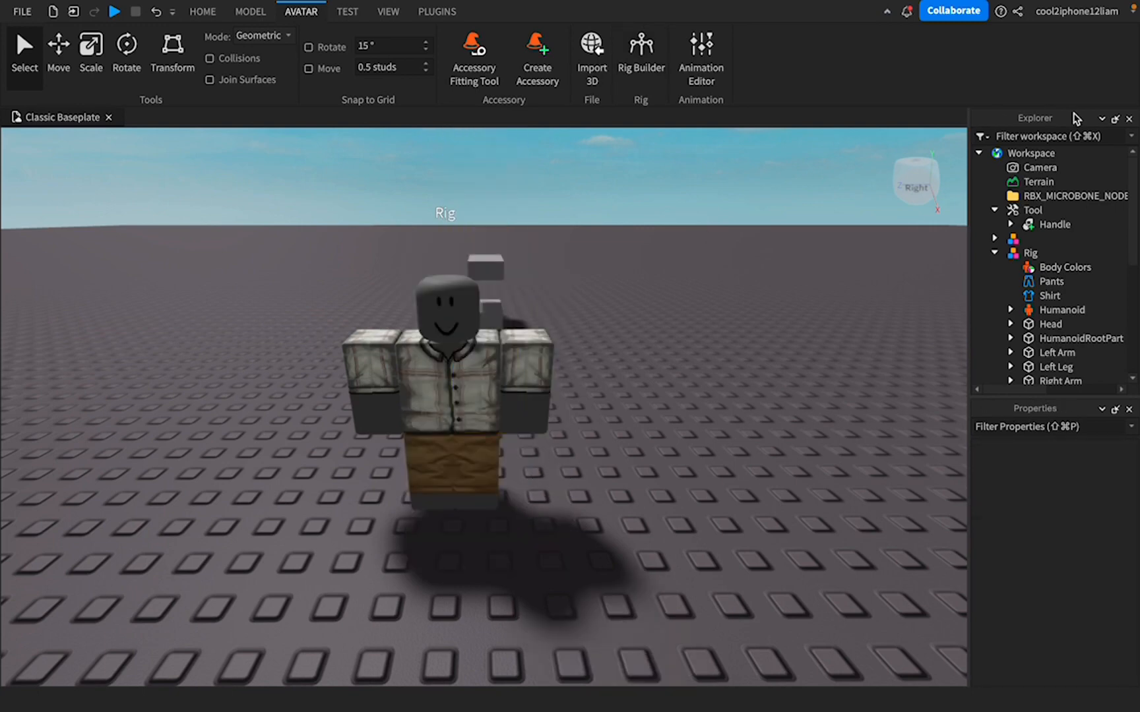
- Insert the model file HatTools.rbxm from the Desktop folder into Workspace, finding it by searching for "HatTools"
click(1066, 153)
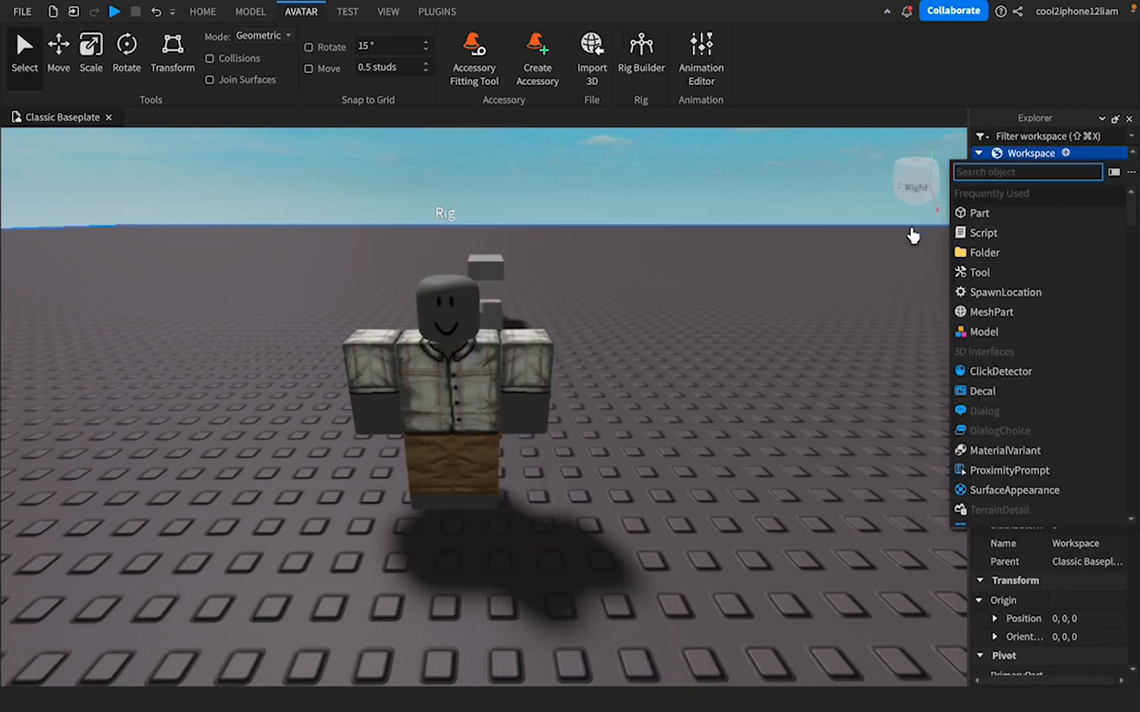
right_click(1027, 160)
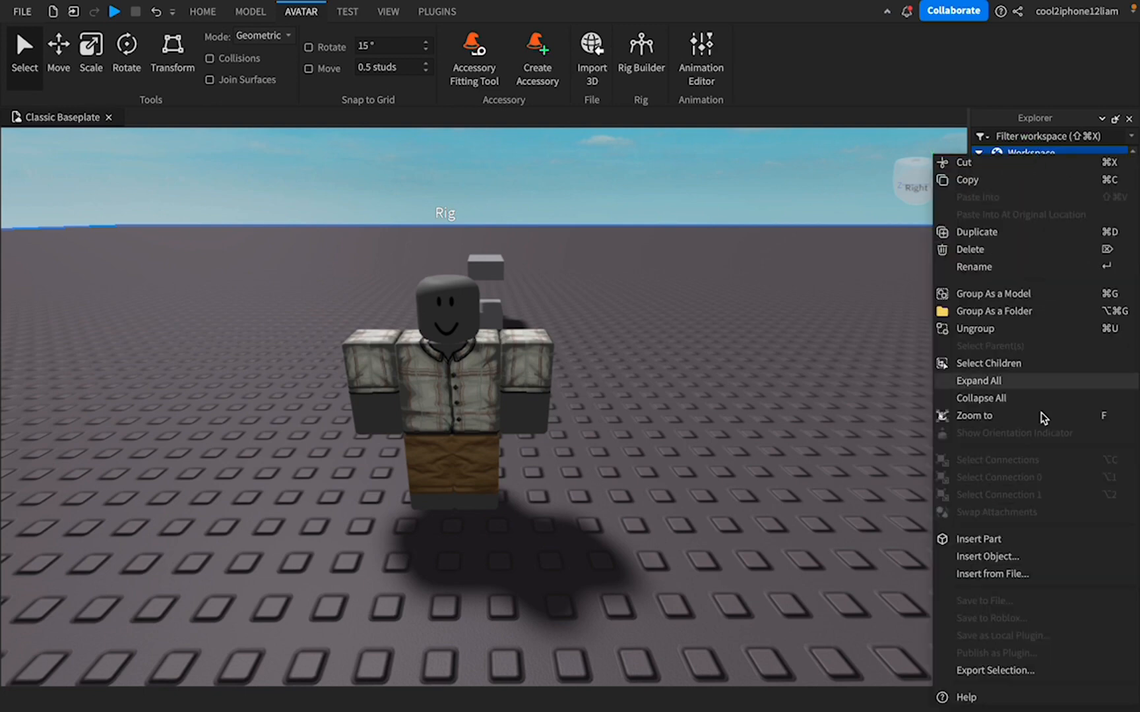
click(1021, 578)
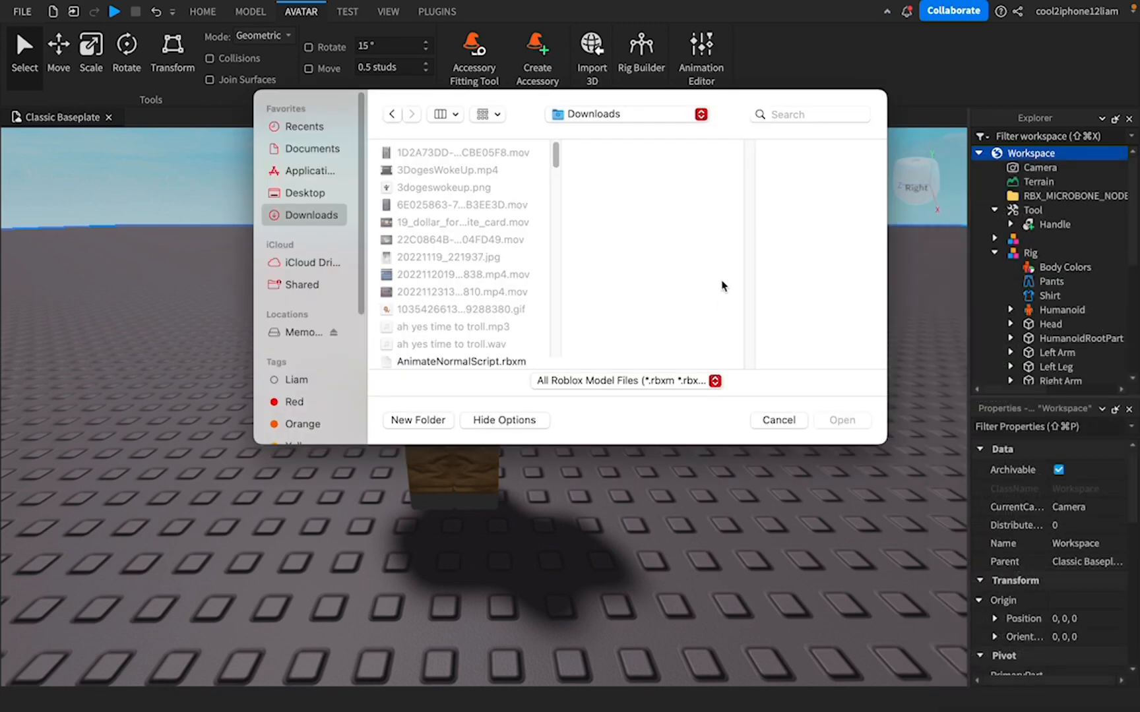
click(803, 115)
text(H)
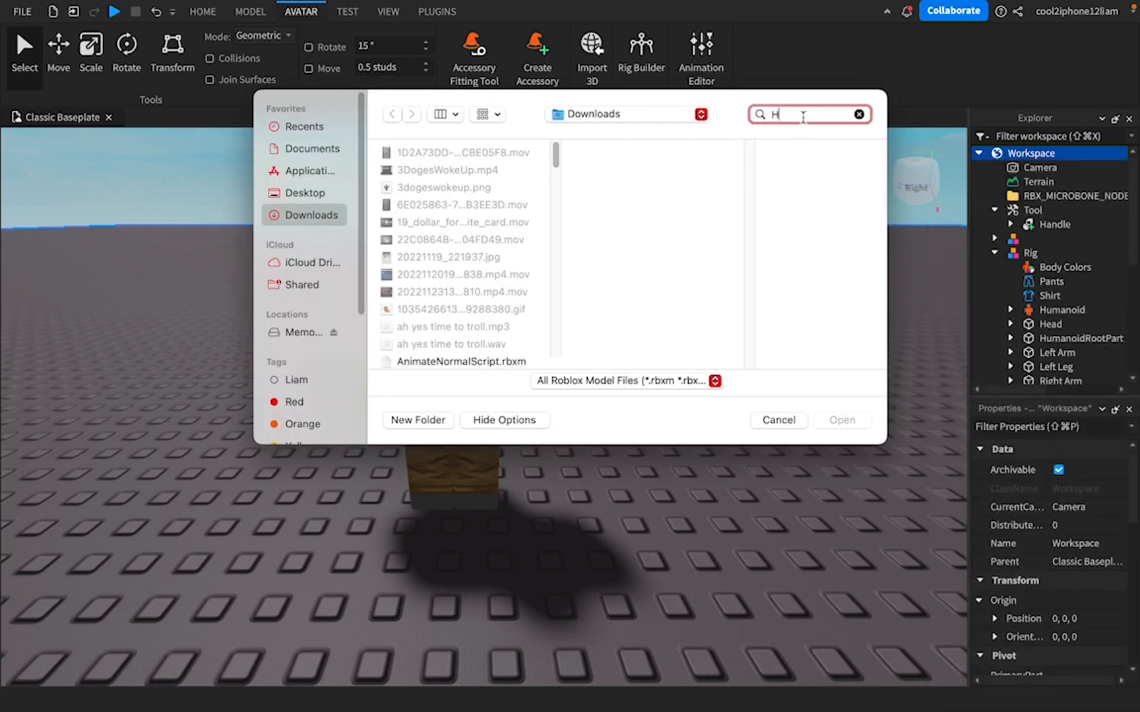
text(atToools)
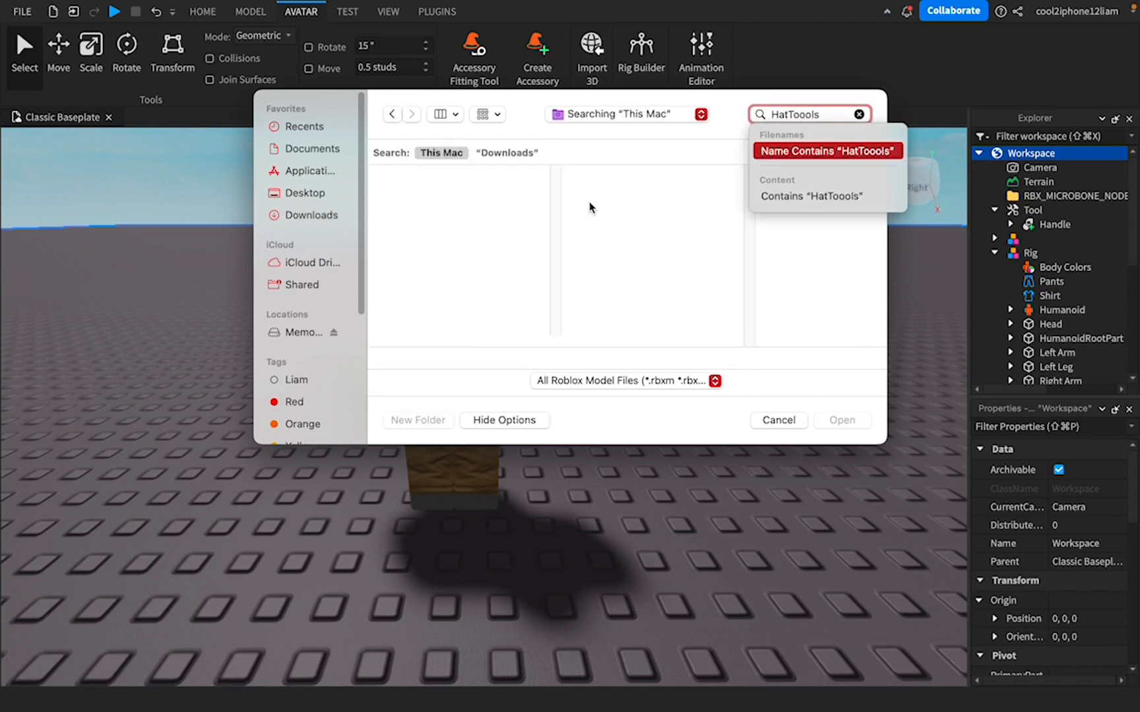
key(BackSpace)
key(BackSpace)
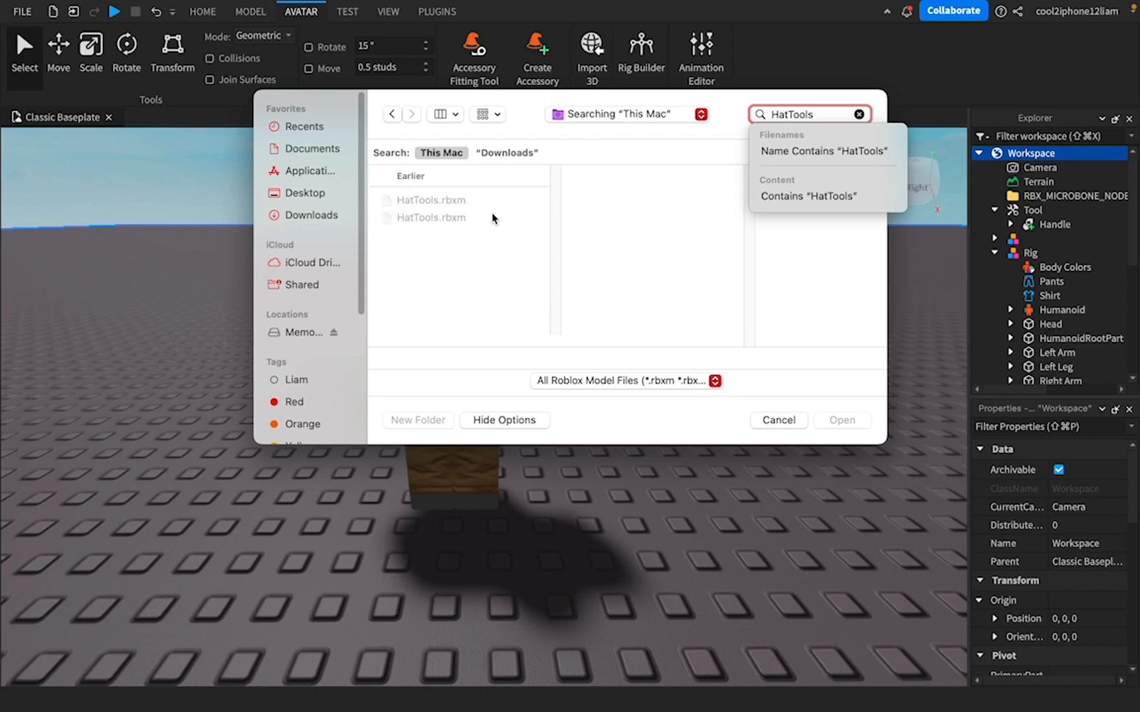
click(468, 201)
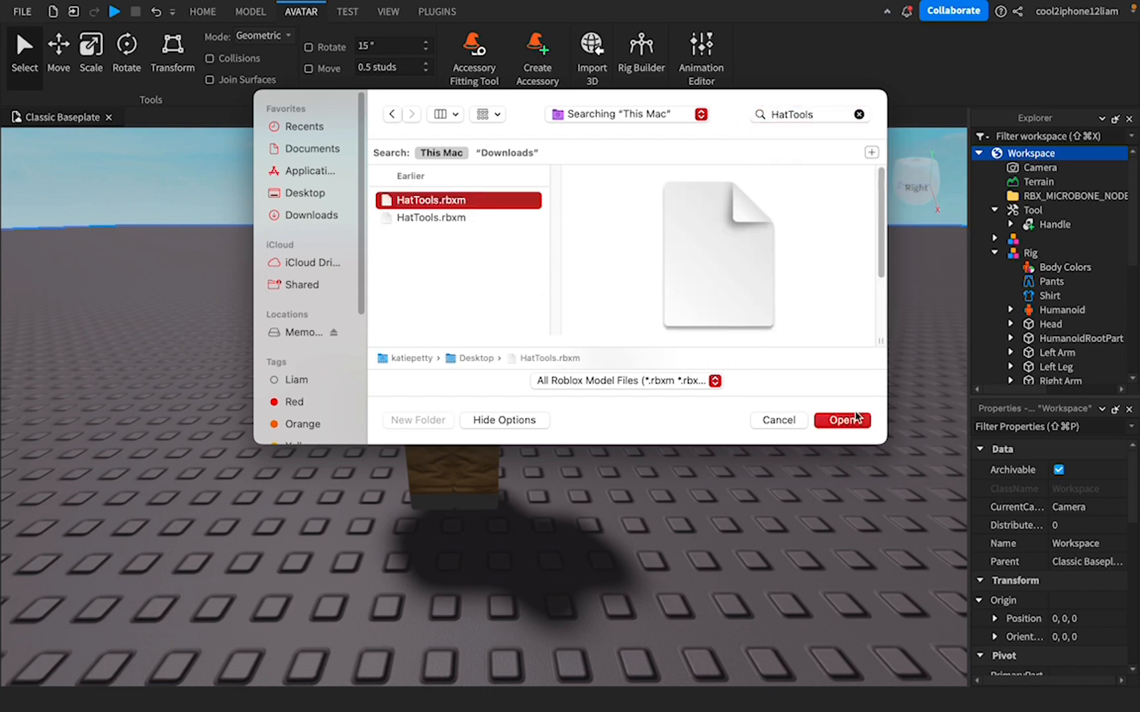
click(841, 422)
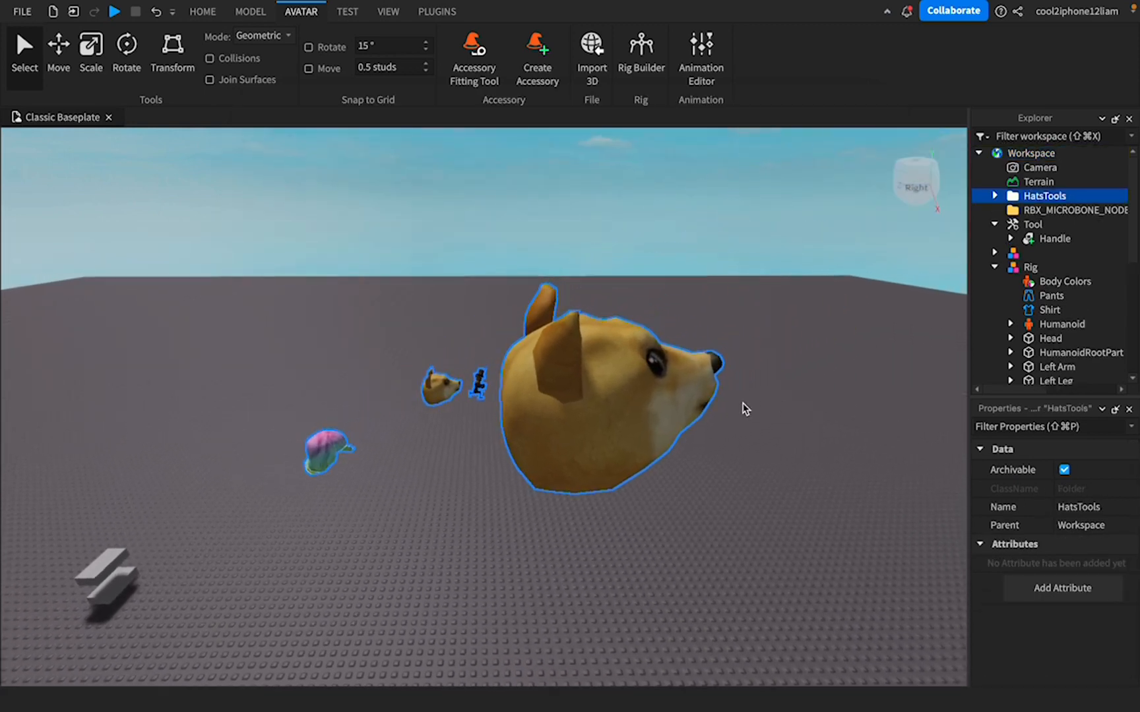
- Expand the imported HatsTools folder and ungroup it so that its hat tools sit directly in Workspace
click(729, 443)
right_drag(729, 444, 733, 448)
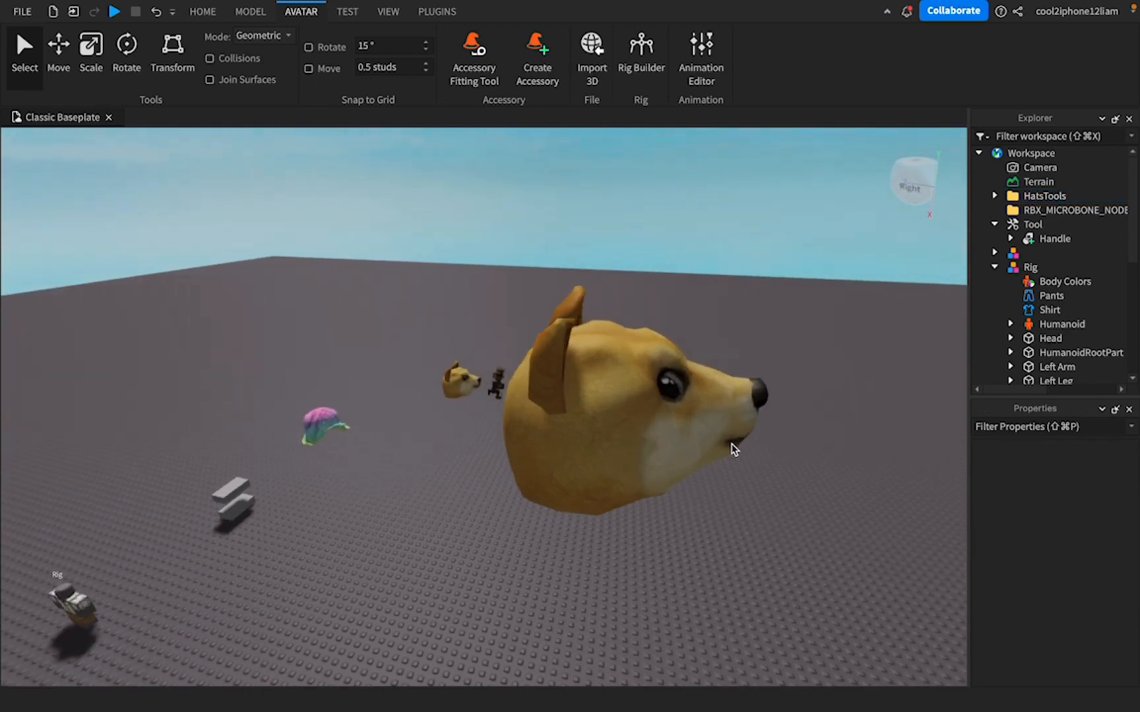
scroll(733, 449, down, 2)
click(994, 196)
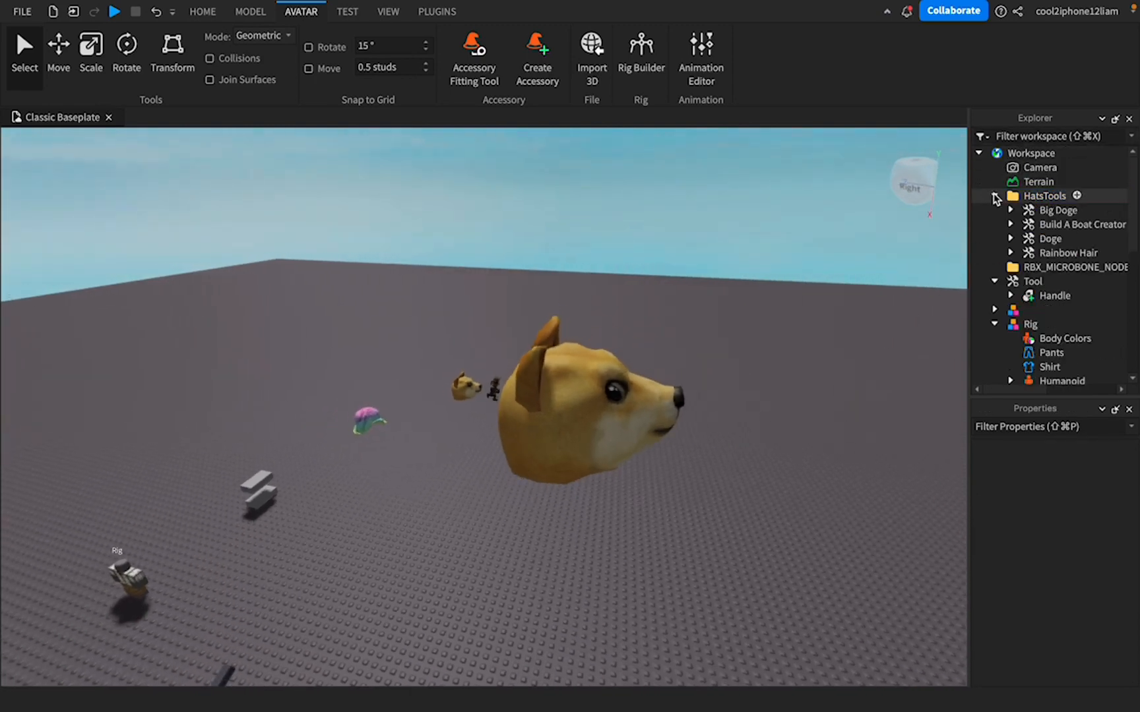
click(1058, 226)
click(1056, 211)
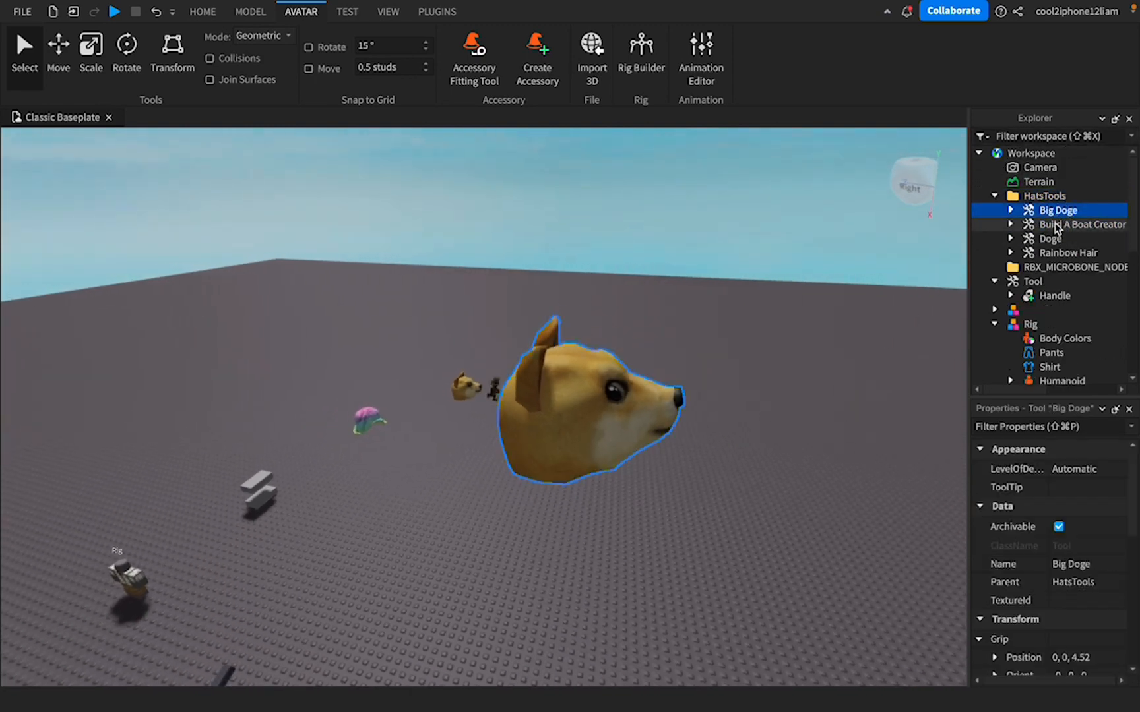
right_click(1026, 195)
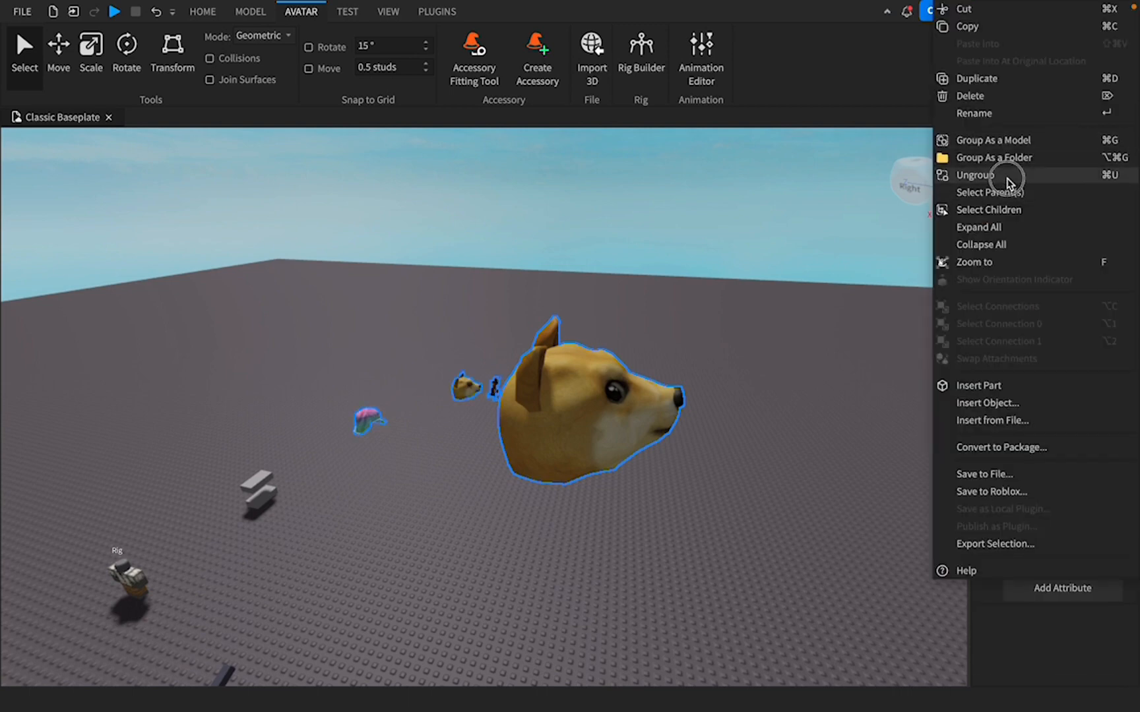
click(974, 175)
click(882, 272)
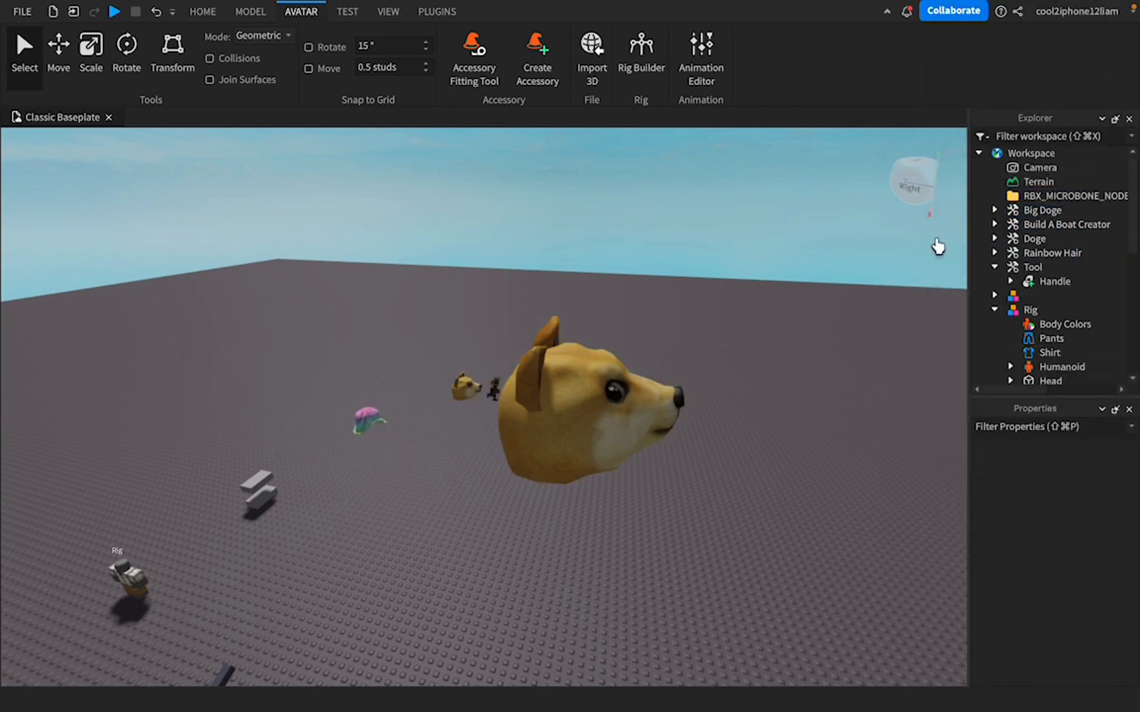
- Move the Build A Boat Creator tool away from the Doge heads and rainbow hair into the open area near the grey blocks
click(1045, 207)
click(861, 242)
key(w)
right_drag(869, 228, 688, 200)
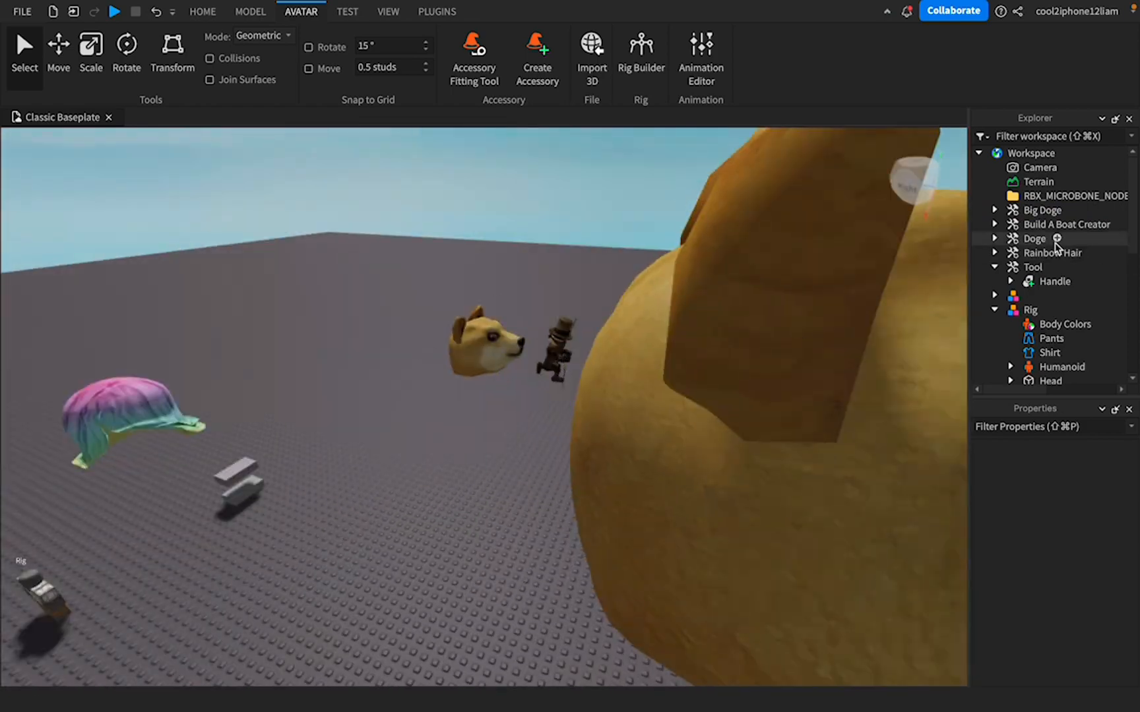
click(1028, 226)
right_drag(745, 278, 454, 334)
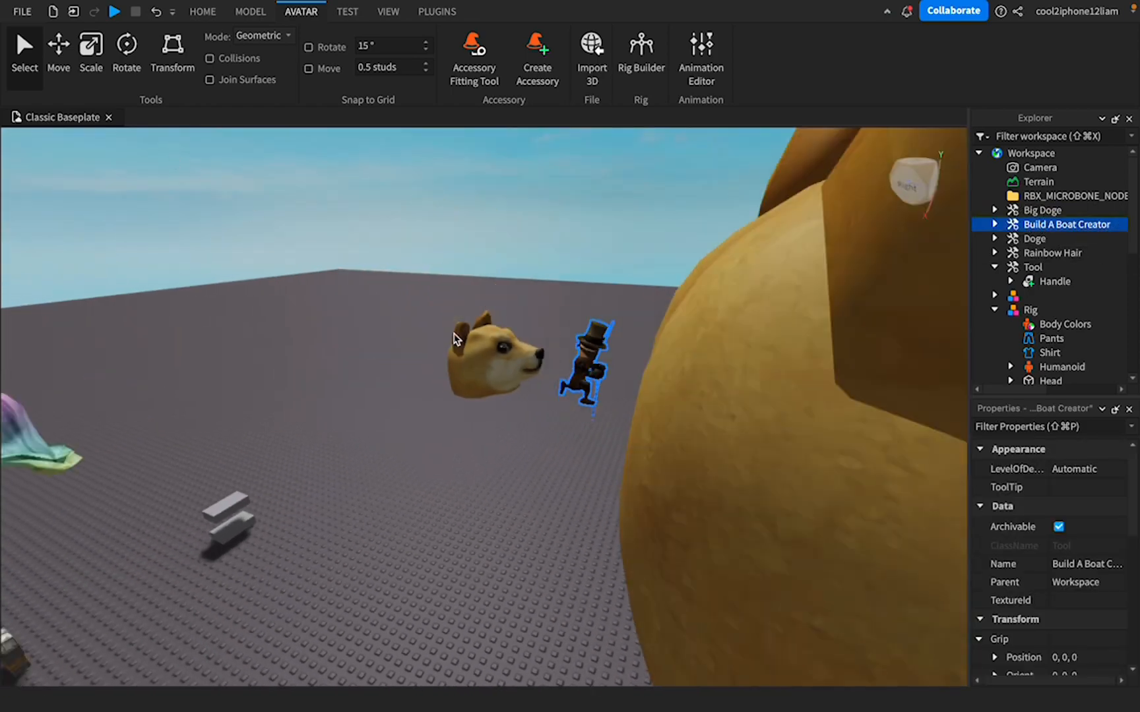
key(w)
click(65, 71)
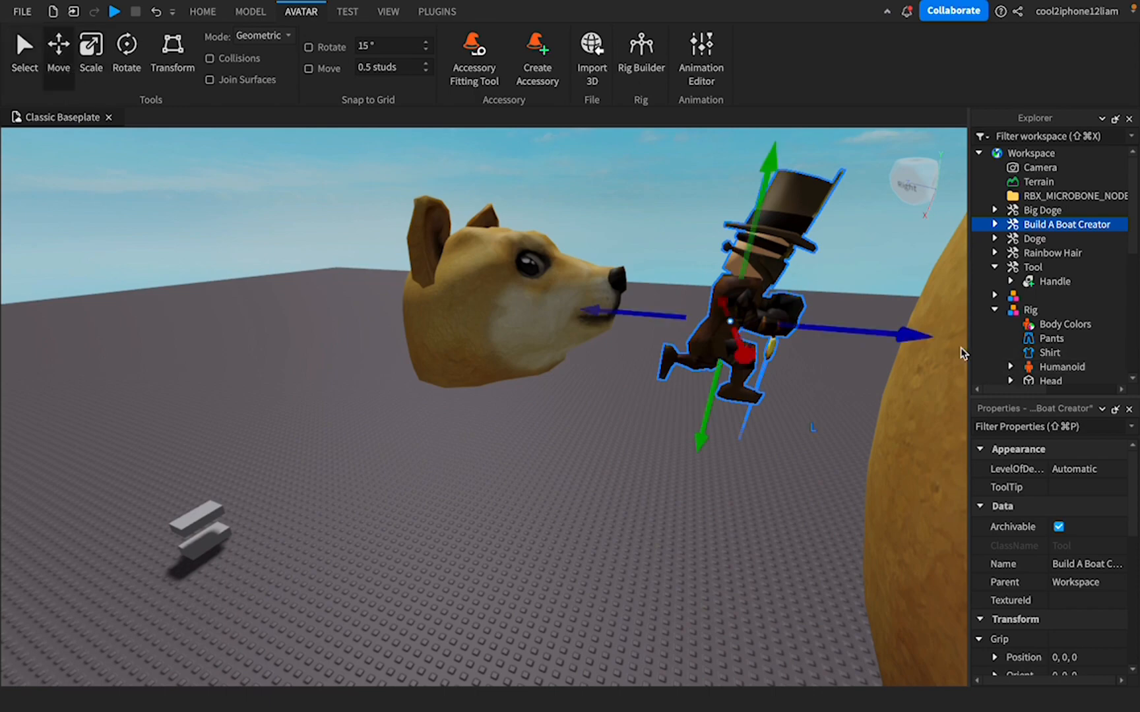
drag(887, 336, 753, 330)
key(w)
right_drag(753, 330, 753, 331)
key(s)
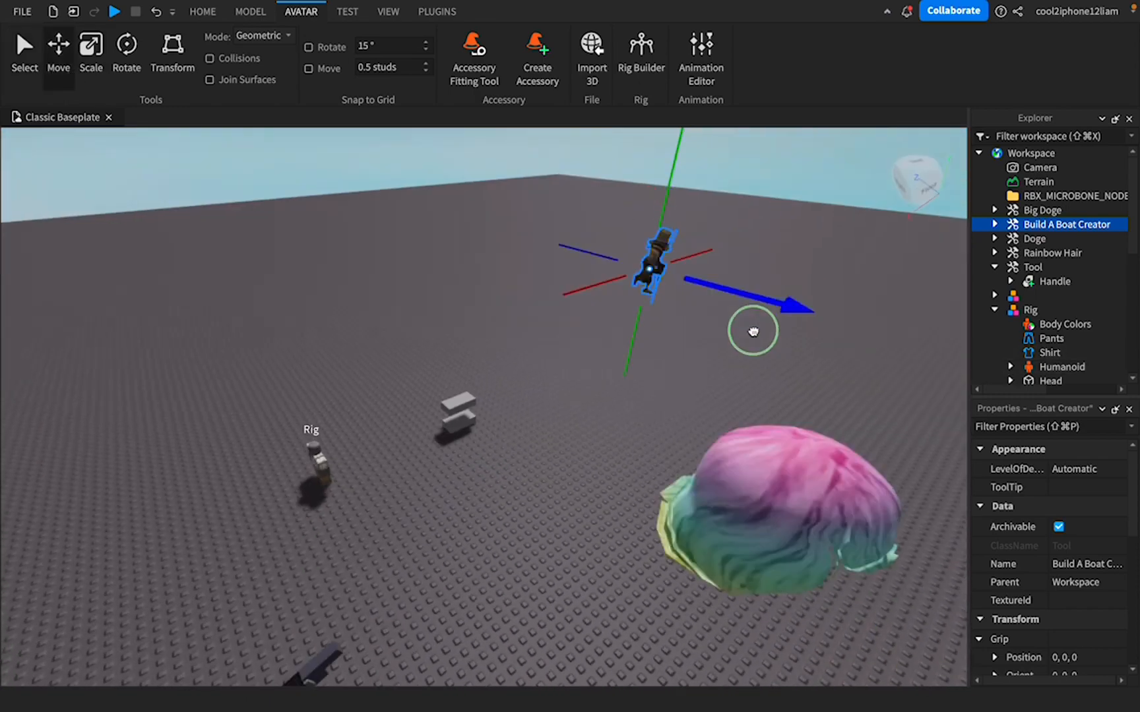
drag(753, 330, 666, 345)
key(w)
right_drag(666, 346, 666, 344)
- Inspect the Handle and SpecialMesh inside the Build A Boat Creator tool, and ungroup the tool to release its Handle into Workspace
click(995, 224)
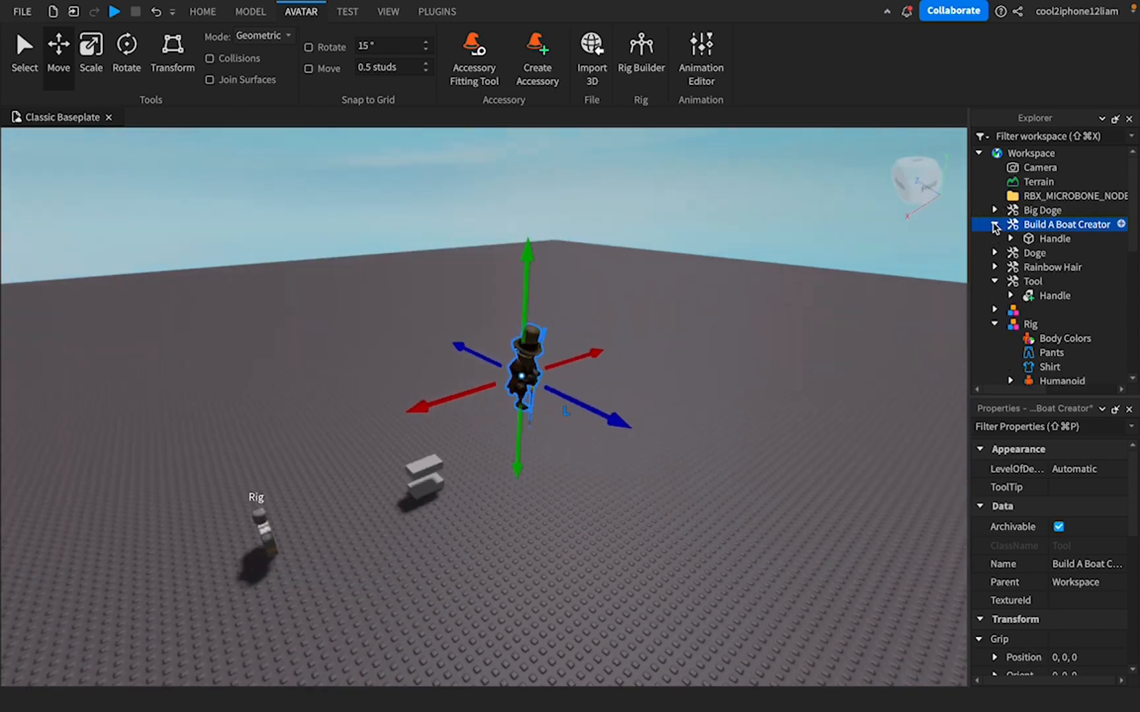
click(991, 227)
click(1010, 240)
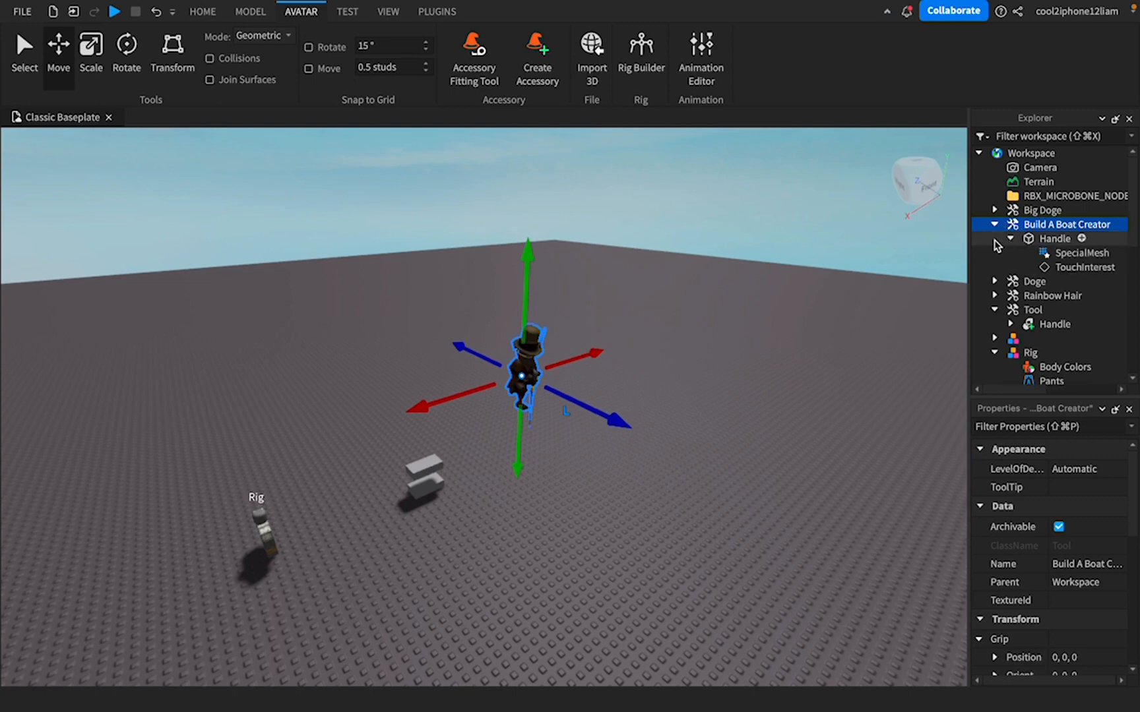
click(1072, 251)
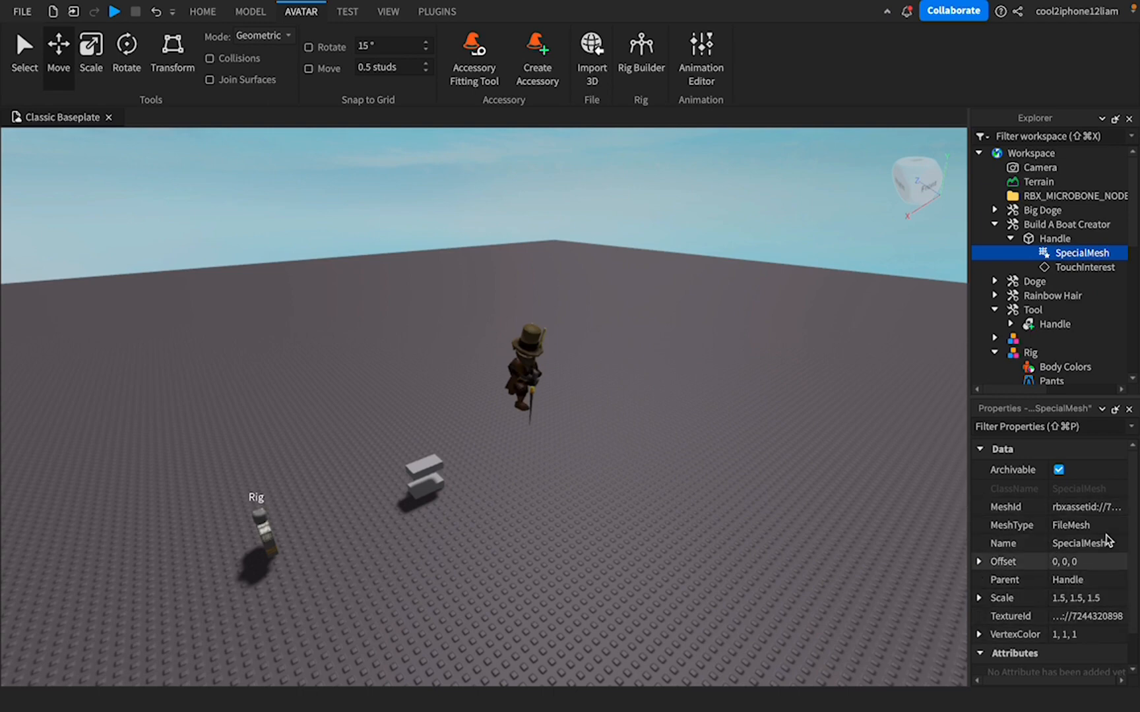
click(1040, 240)
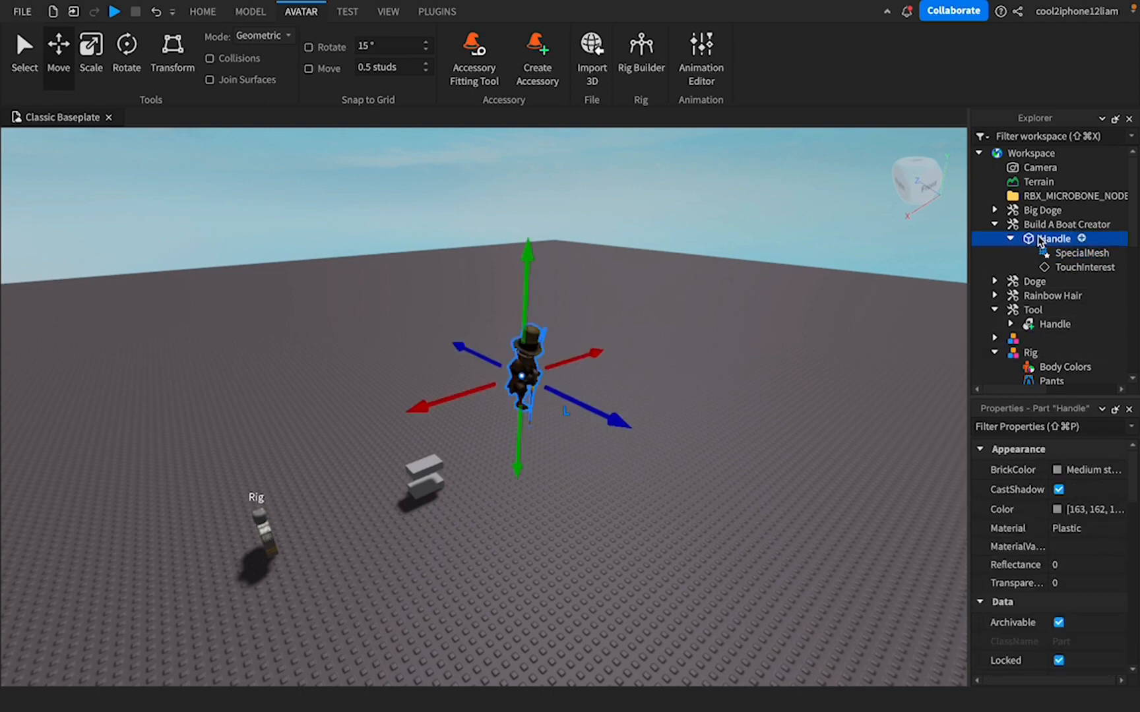
right_click(1048, 224)
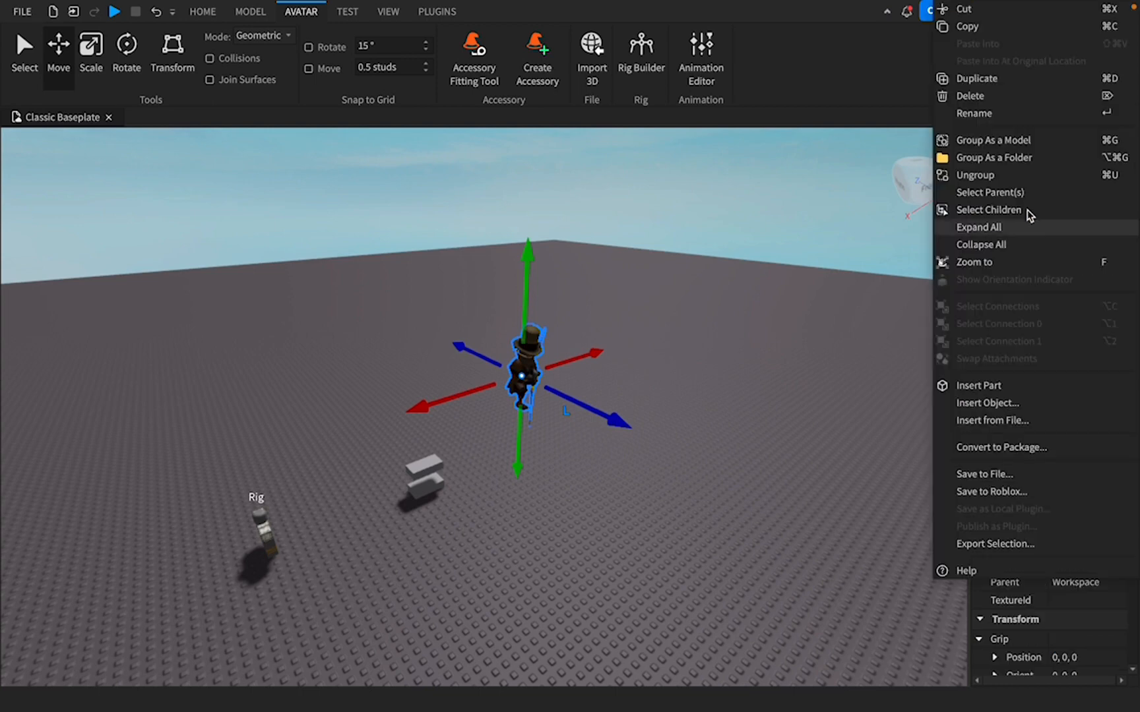
click(972, 177)
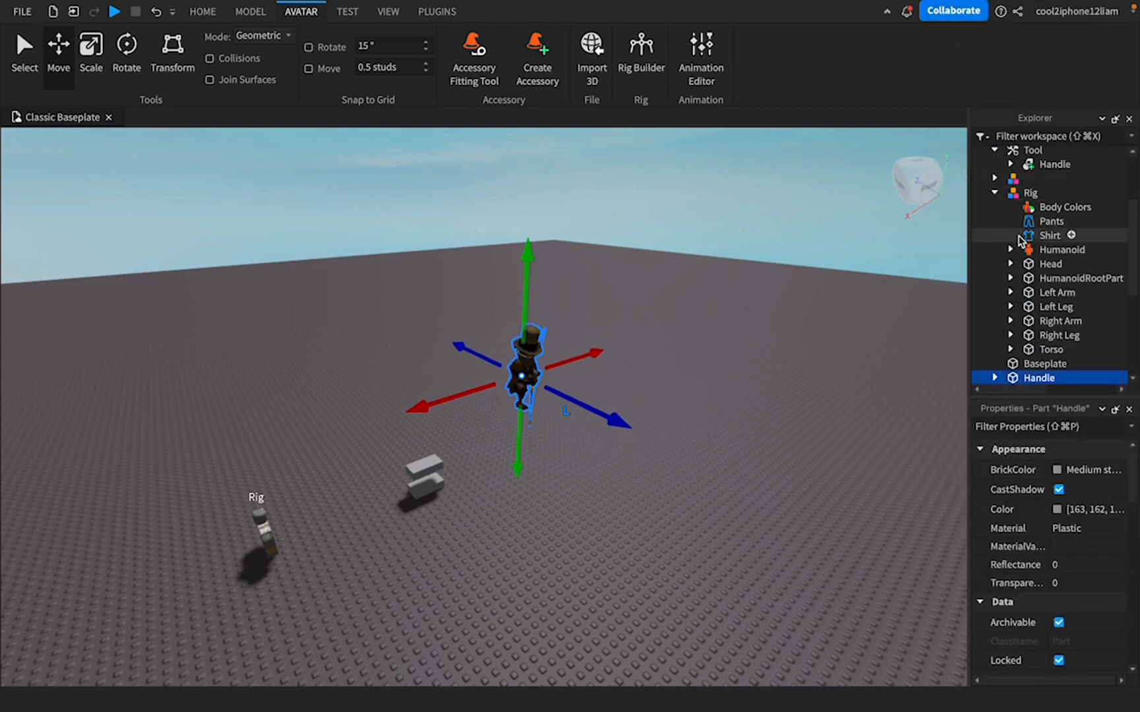
- Delete the Big Doge, Doge and Rainbow Hair tools from Workspace
click(841, 276)
scroll(1045, 221, up, 3)
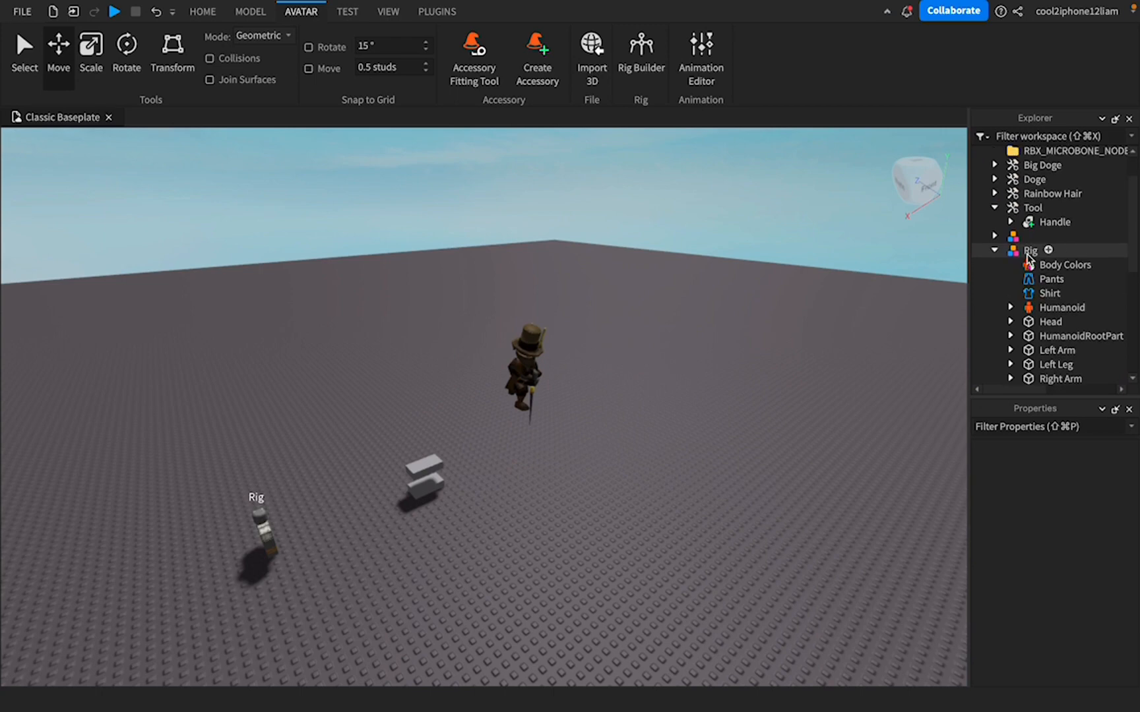
click(1031, 213)
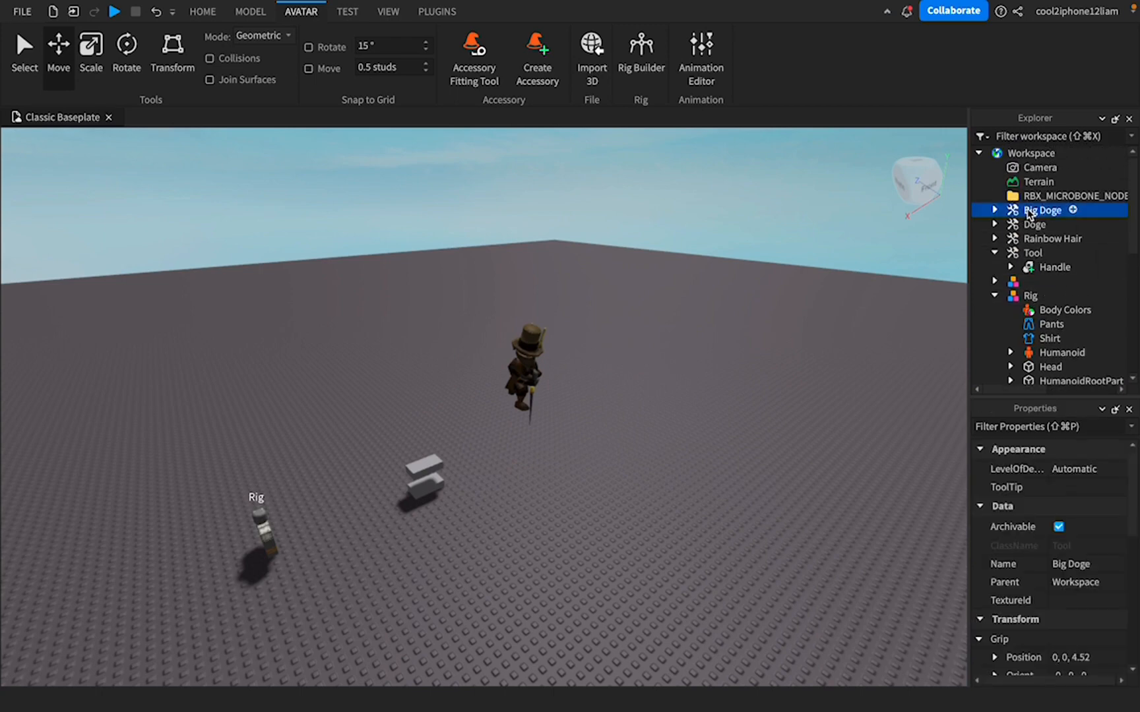
key(Delete)
click(1026, 210)
key(Delete)
click(1026, 210)
key(Delete)
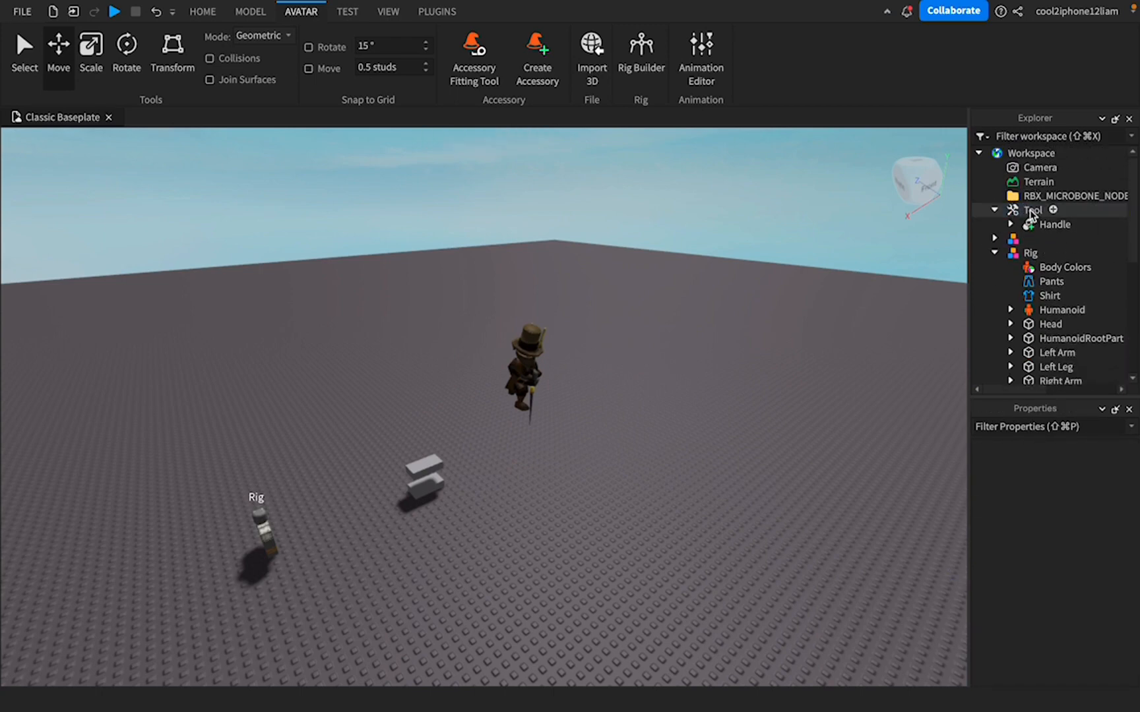
- Collapse the Tool and Rig hierarchies and select the loose Handle part in Workspace
click(994, 210)
click(993, 238)
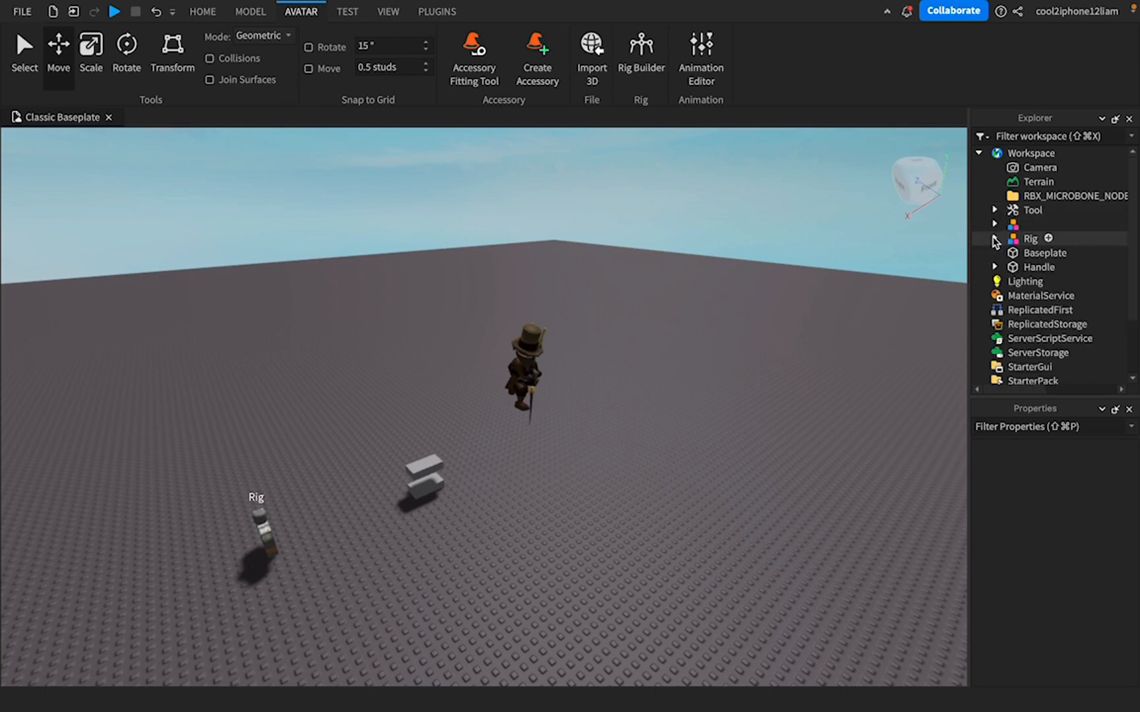
scroll(1008, 245, down, 1)
scroll(1009, 248, down, 1)
scroll(1010, 251, up, 2)
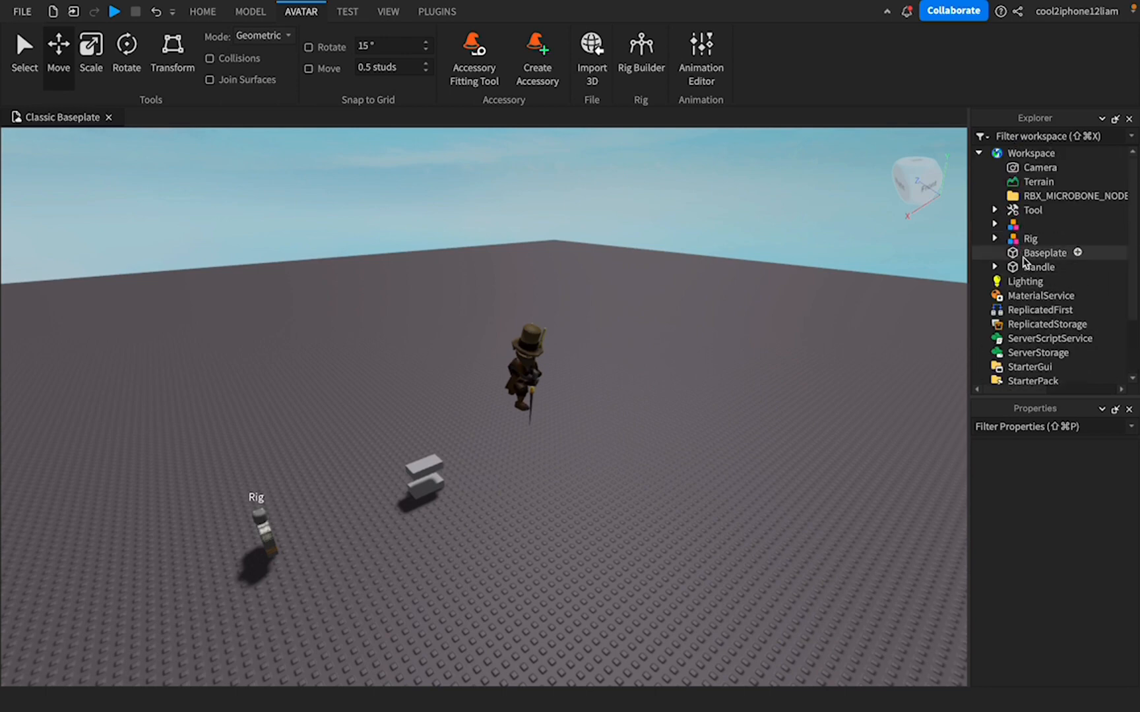
click(1010, 268)
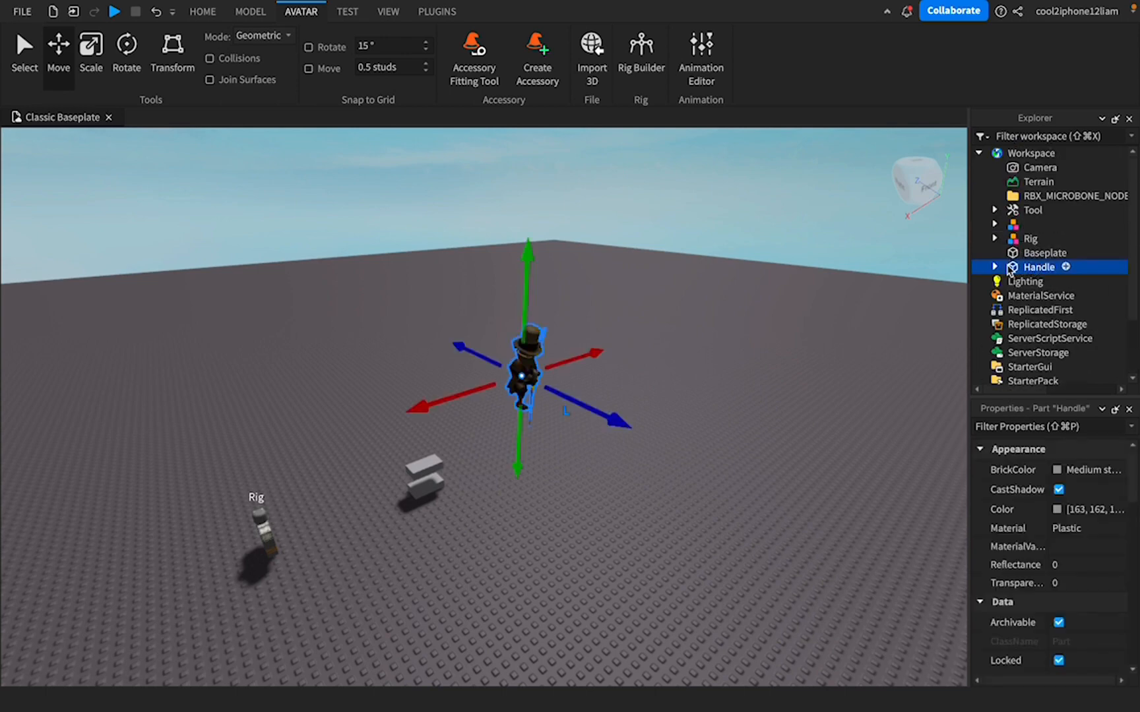
- Insert an Accessory object into Workspace and nest the loose Handle part inside it
click(1065, 153)
text(sa)
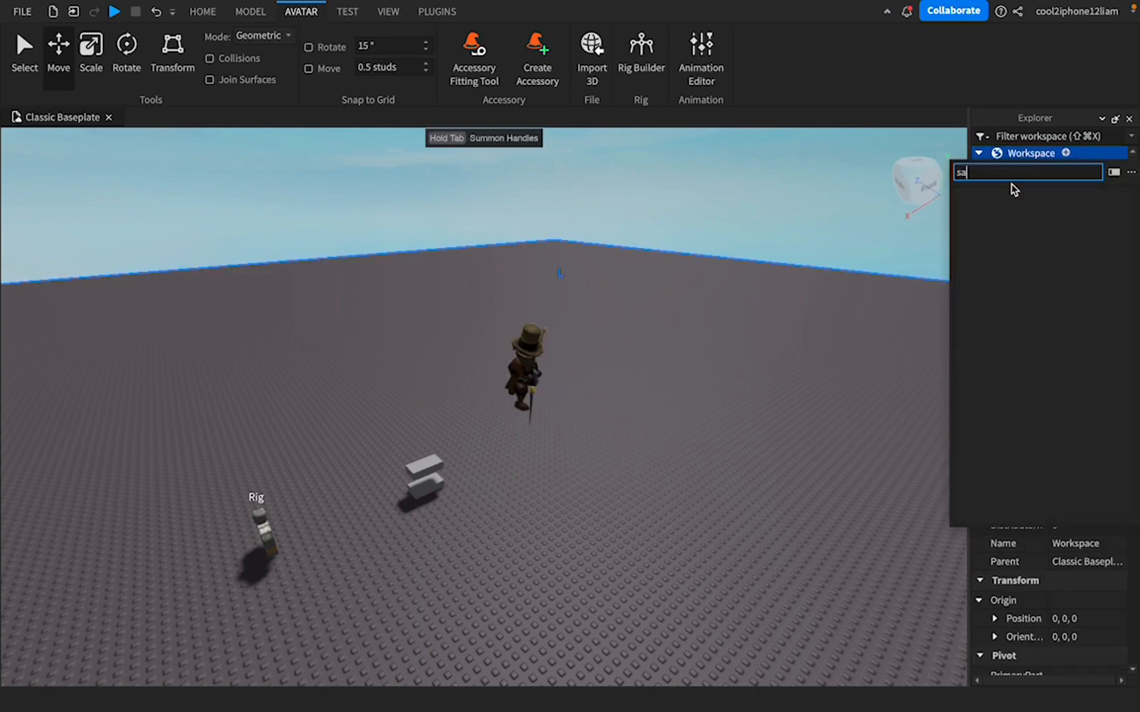
key(BackSpace)
key(BackSpace)
click(1028, 210)
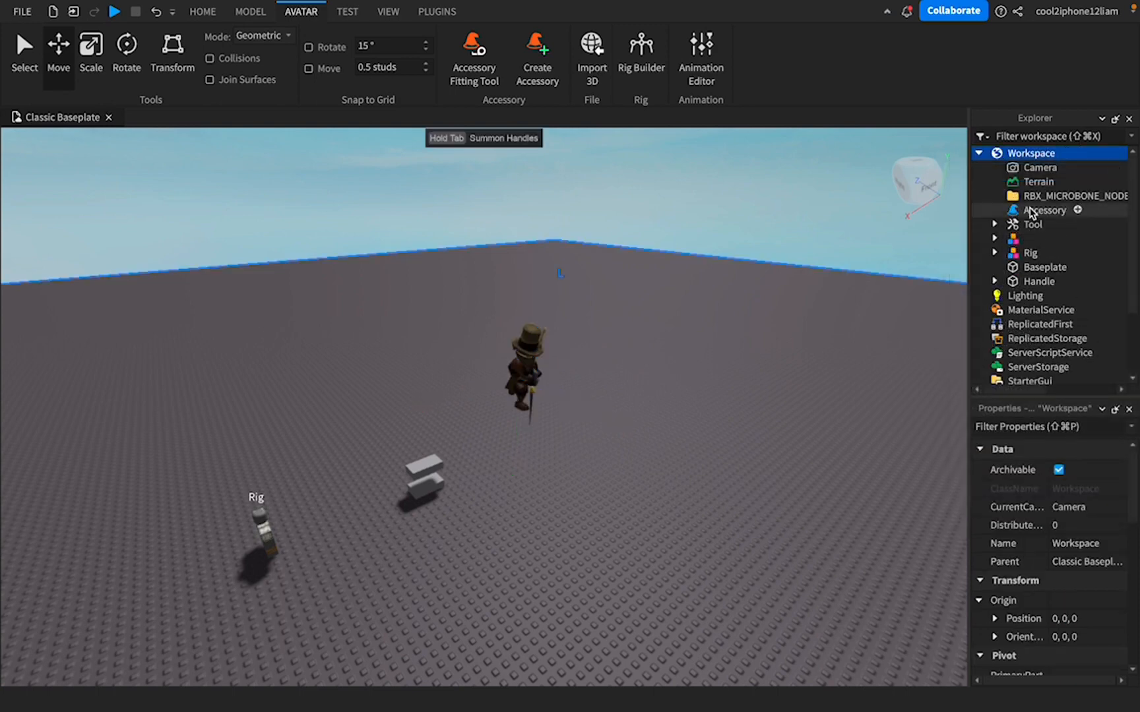
drag(1030, 281, 1043, 213)
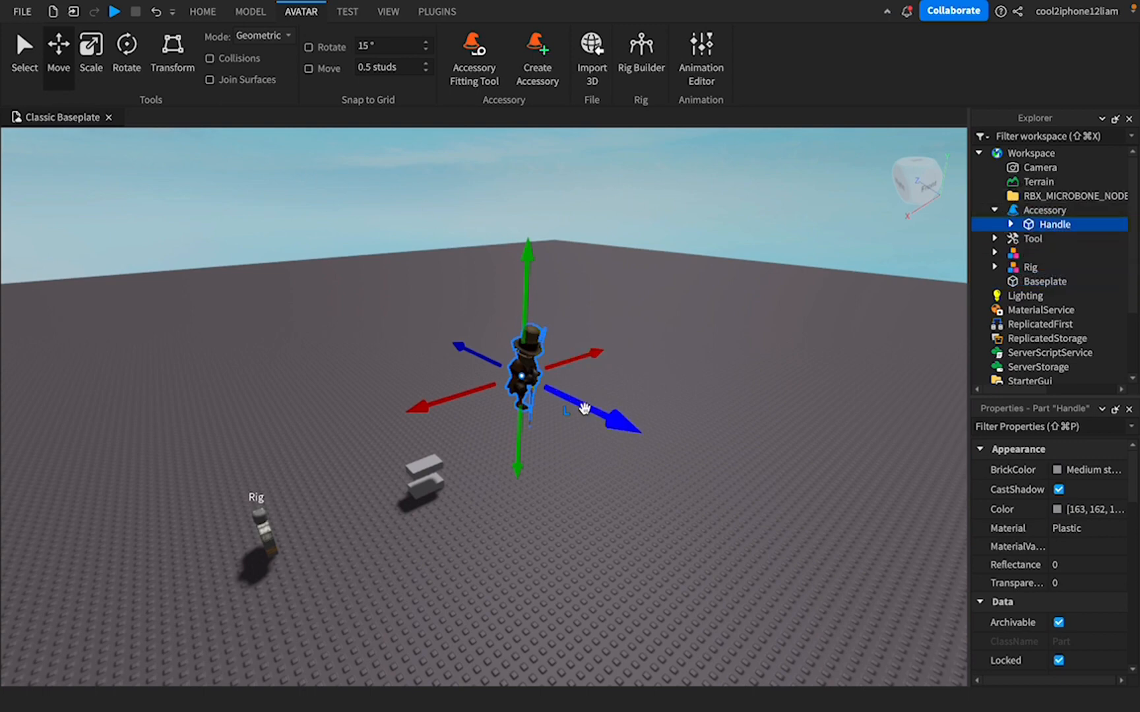
- Collapse the Accessory, move it into the Rig model and bring the rig into close view
click(994, 210)
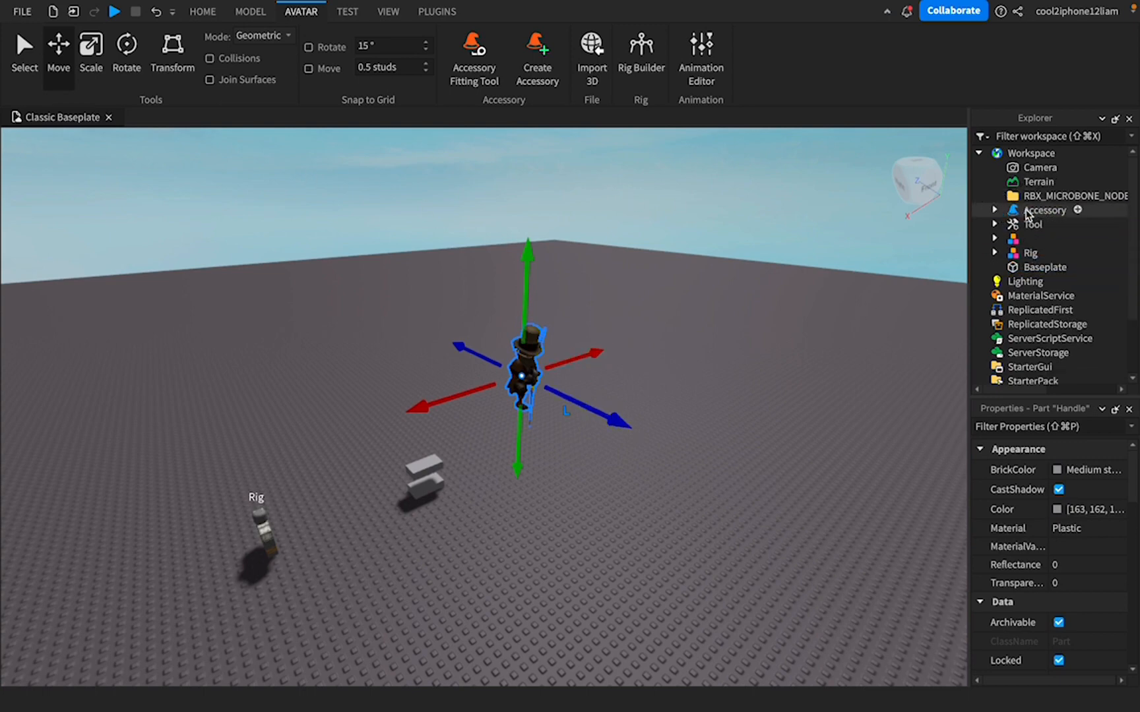
drag(1027, 214, 1030, 257)
right_drag(641, 371, 641, 371)
key(f)
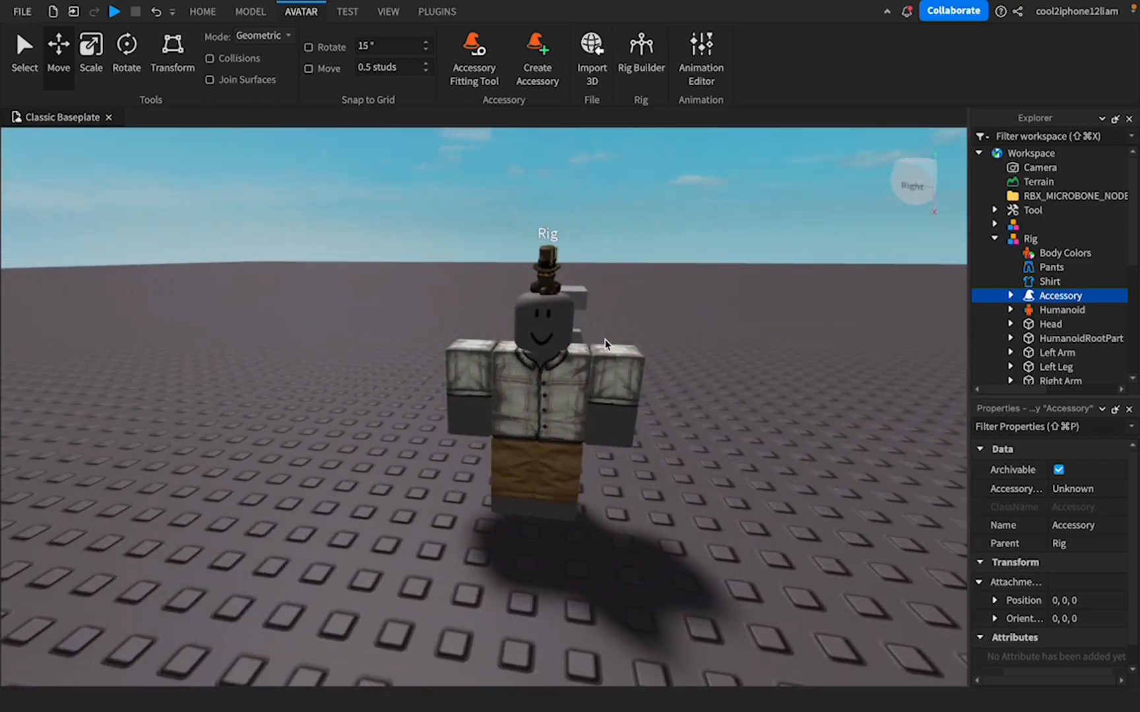
- Raise the accessory's Handle to a height of about 5.61 studs so the top-hatted figure stands on the rig's head
click(1011, 296)
click(1045, 313)
key(w)
right_drag(808, 277, 808, 277)
key(s)
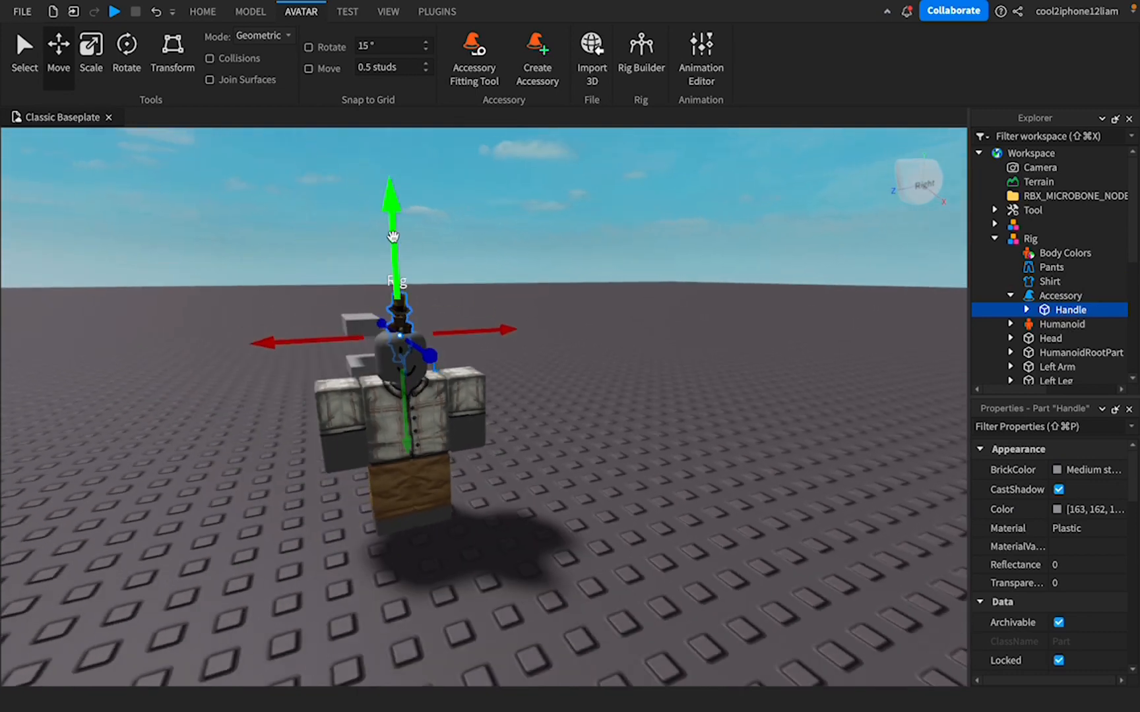
drag(392, 238, 395, 211)
key(w)
right_drag(395, 211, 395, 211)
key(s)
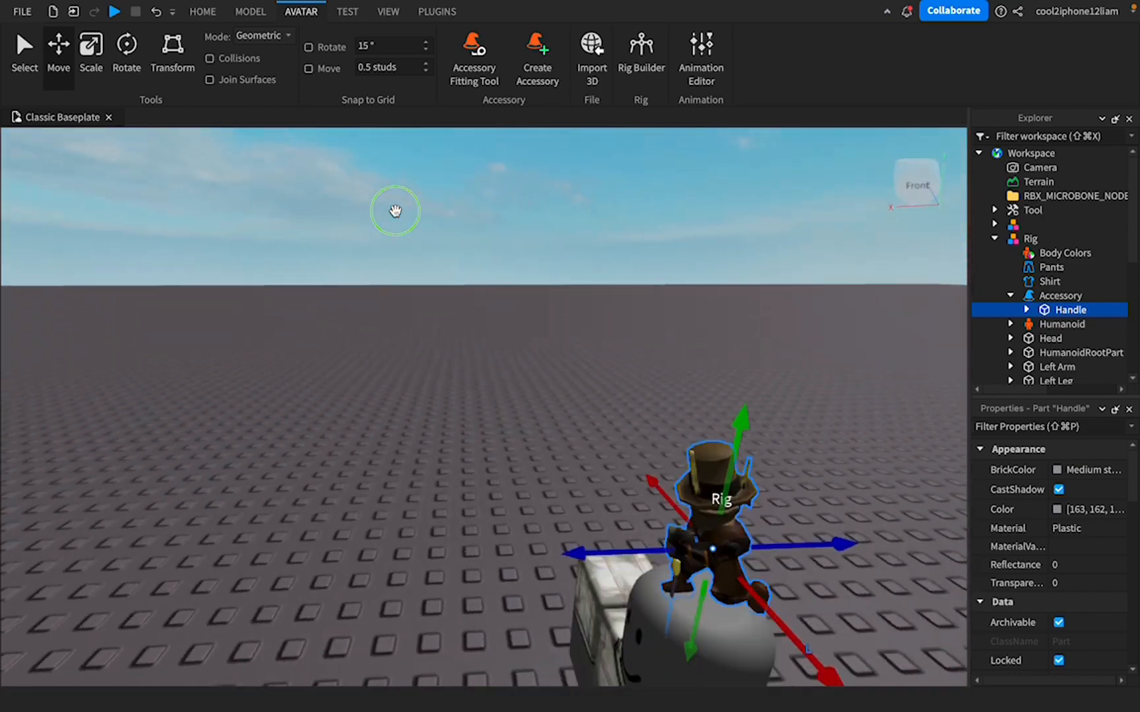
key(w)
right_drag(484, 338, 484, 338)
key(w)
key(s)
- Add an Attachment to the accessory's Handle and review its properties
click(1024, 310)
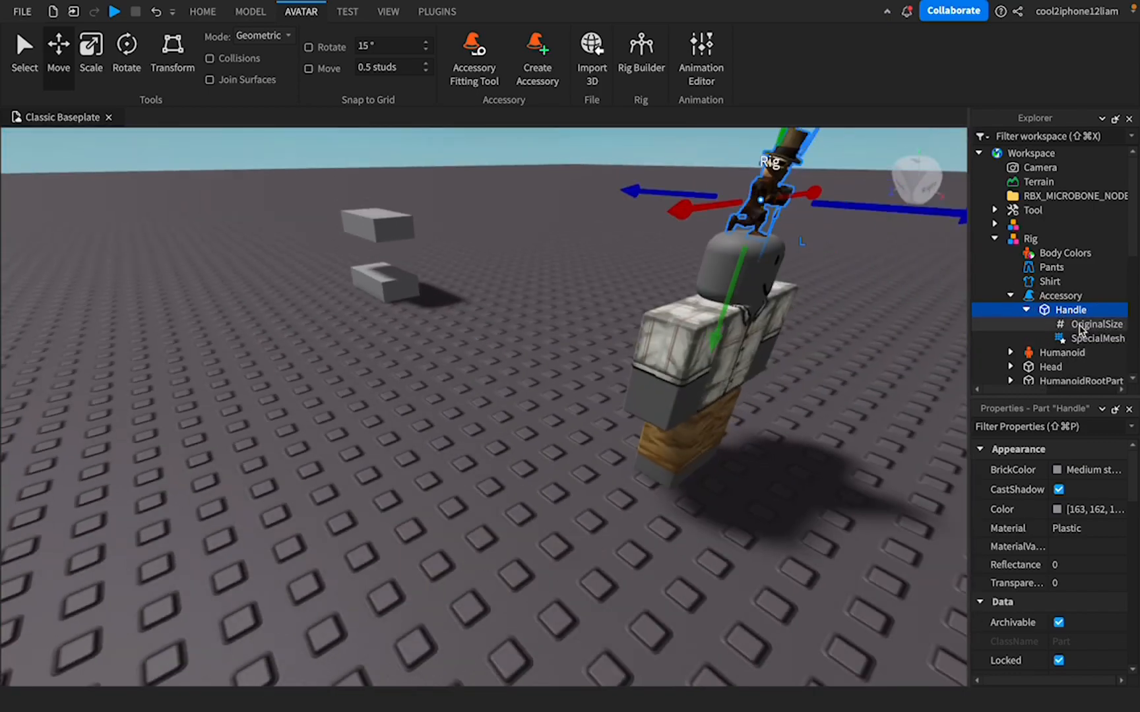
scroll(1055, 317, down, 1)
scroll(1075, 300, right, 1)
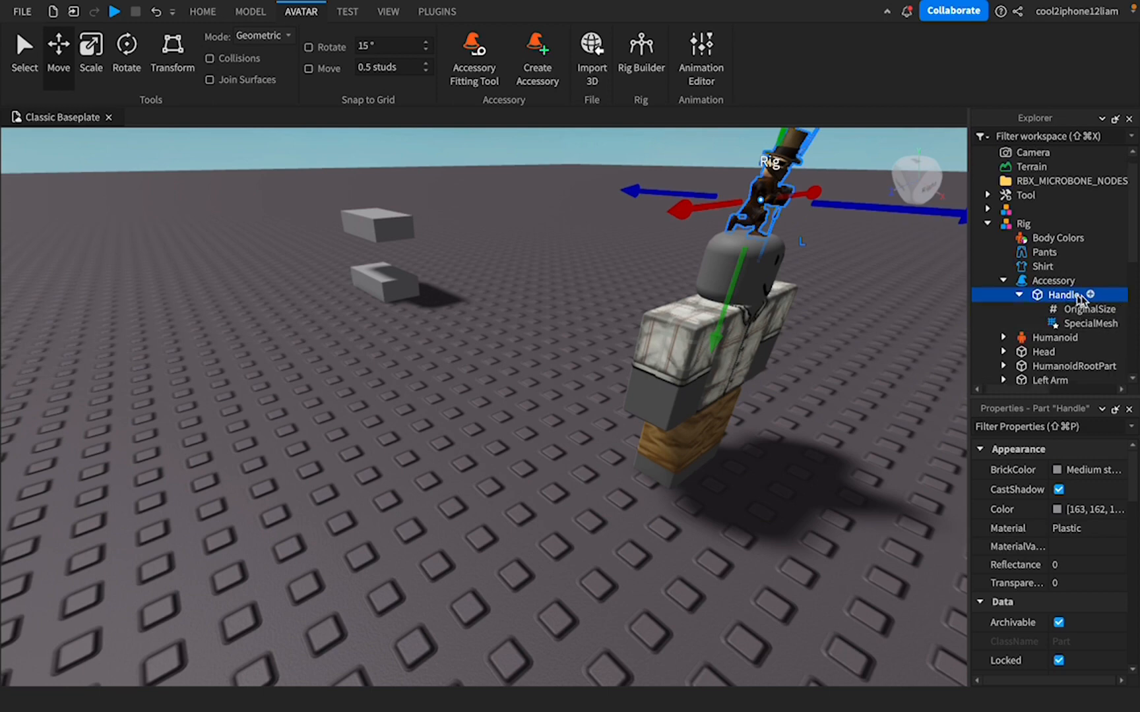
click(1091, 294)
text(a)
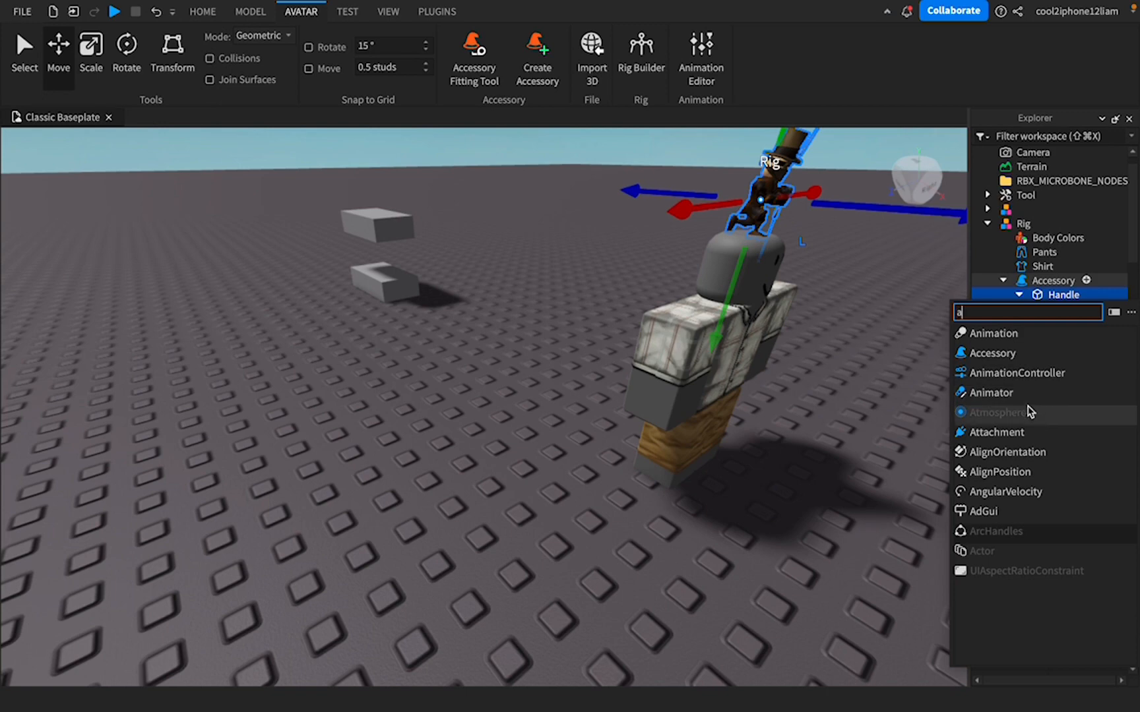
click(1026, 433)
click(1085, 309)
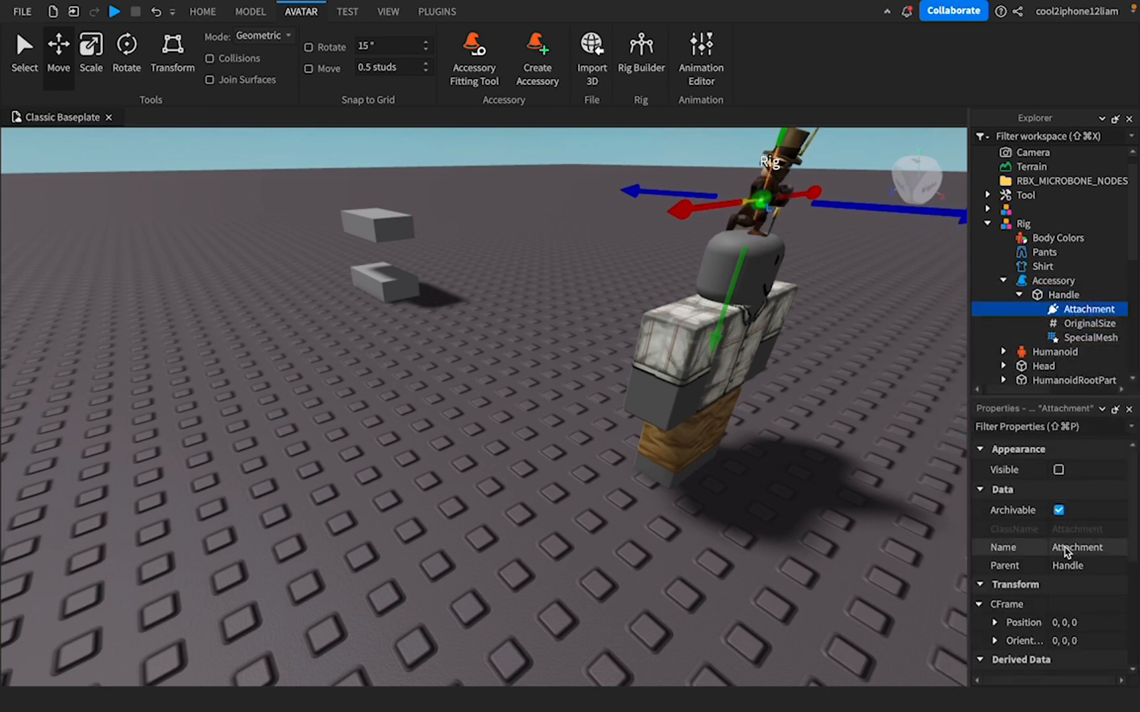
scroll(1069, 556, down, 2)
scroll(1069, 557, down, 4)
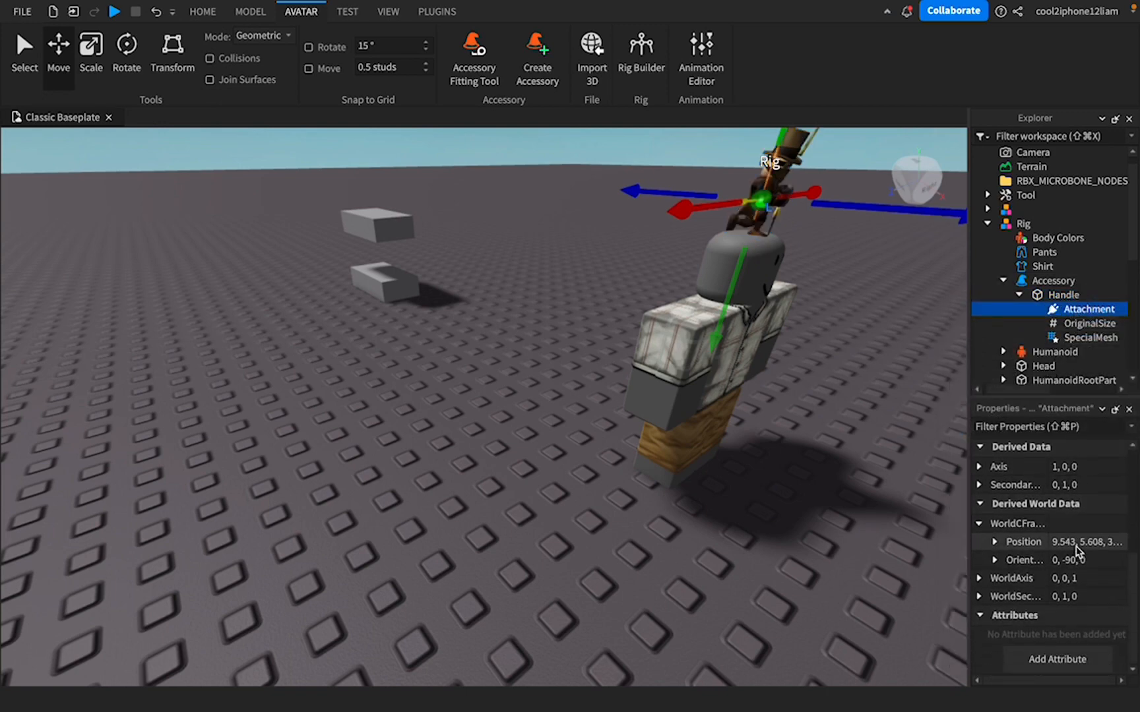
scroll(1074, 548, up, 5)
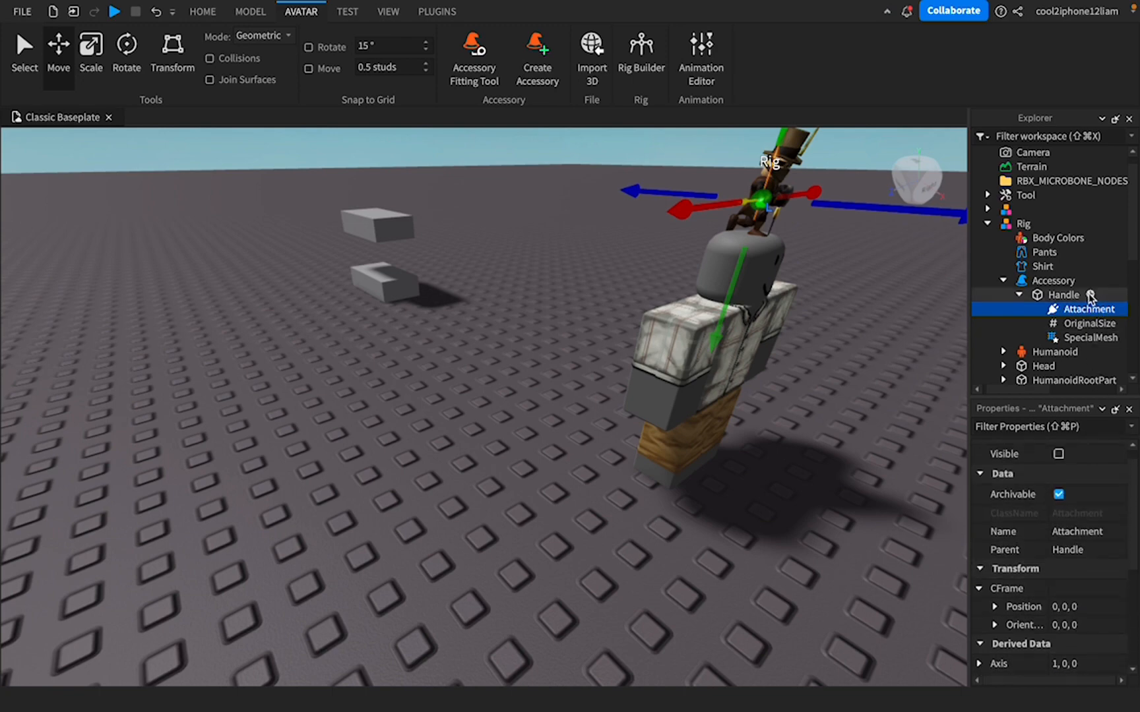
click(1089, 295)
text(weld)
click(1028, 369)
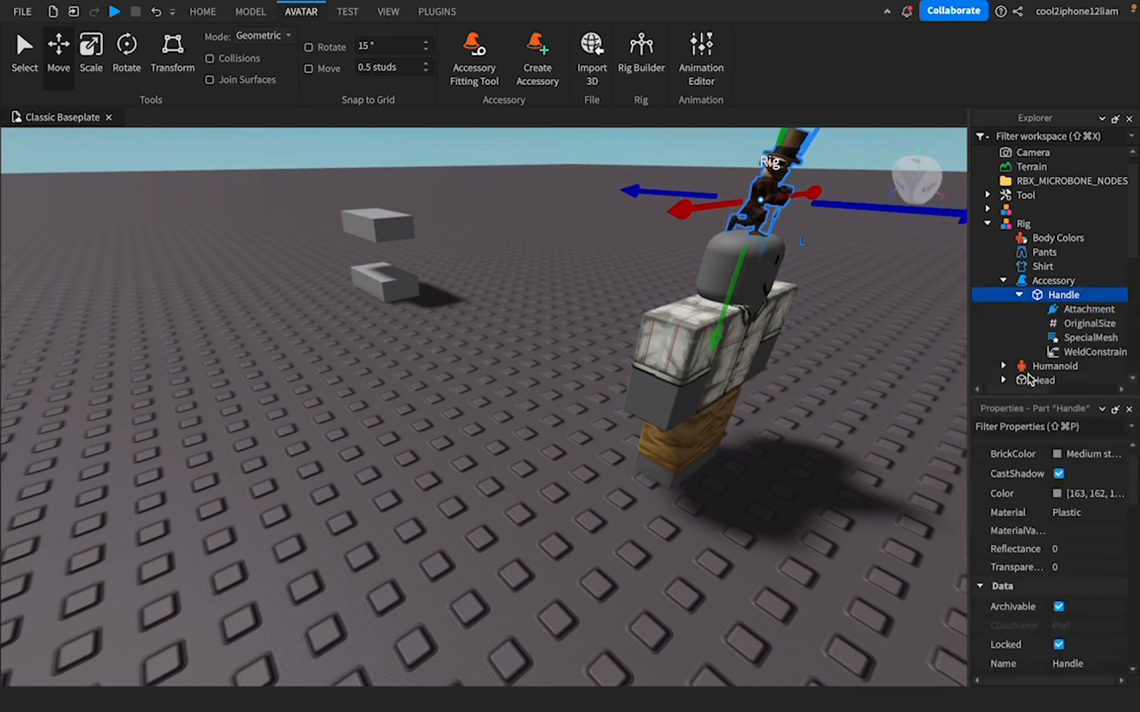
click(1074, 356)
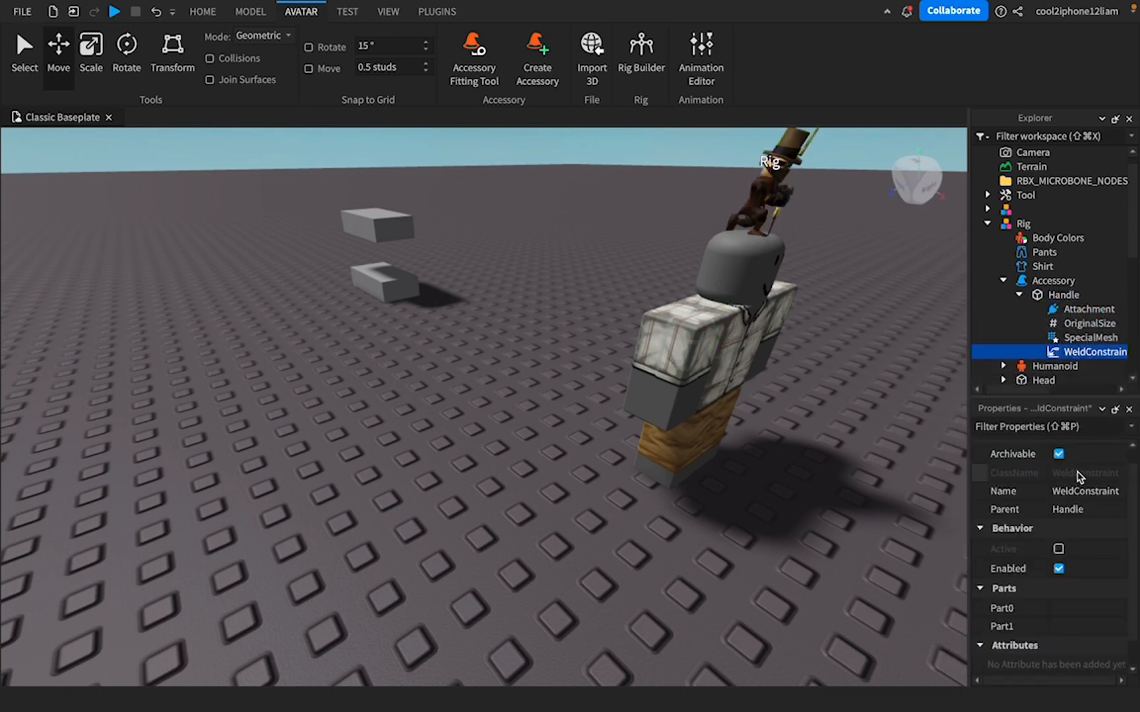
scroll(1079, 564, down, 1)
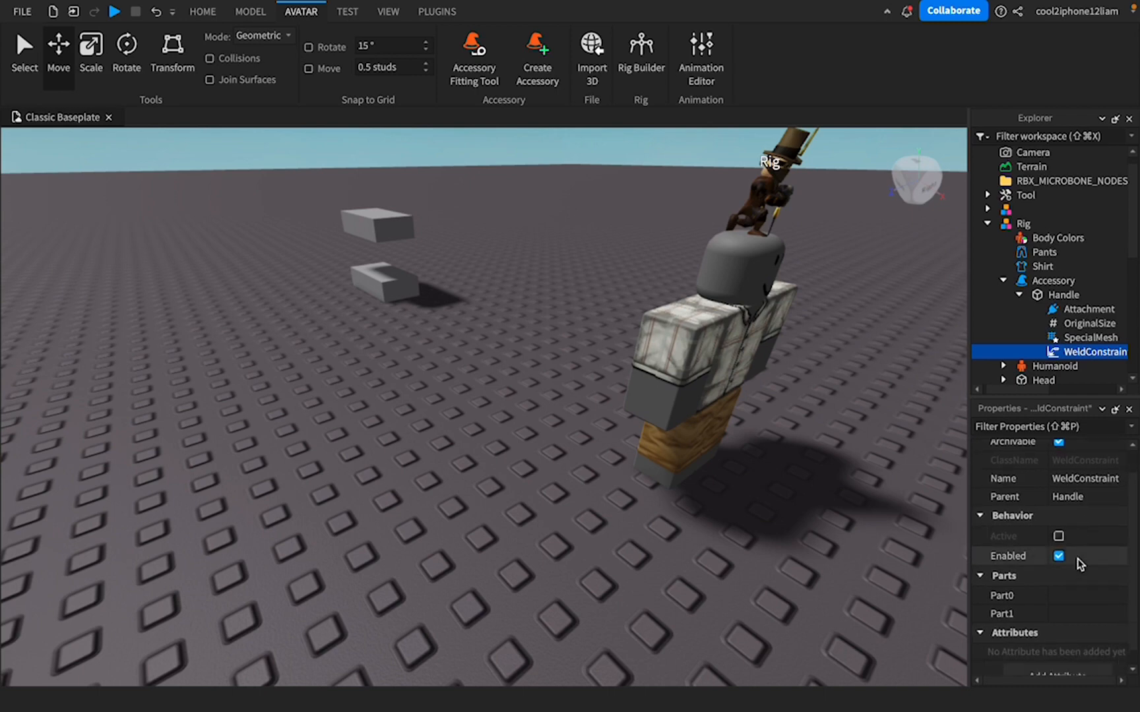
scroll(1079, 564, up, 1)
key(Delete)
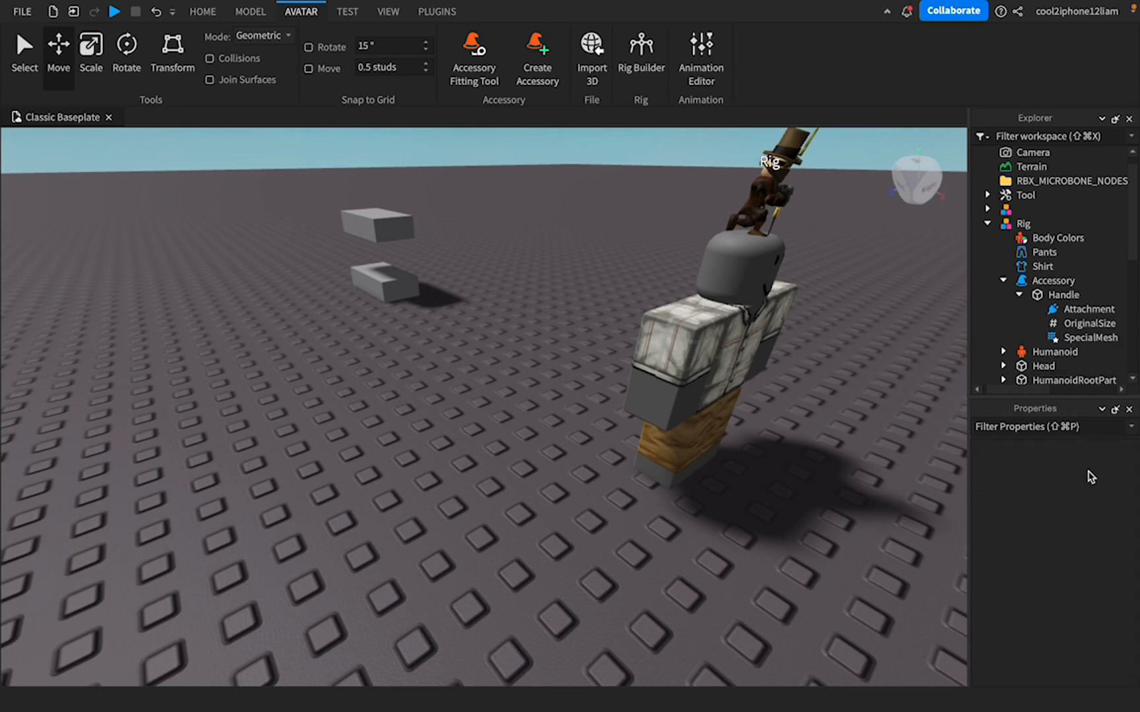
- Try to attach the accessory with a Weld inside its Handle, setting Part0 to Handle and Part1 to Head
click(1084, 295)
text(we)
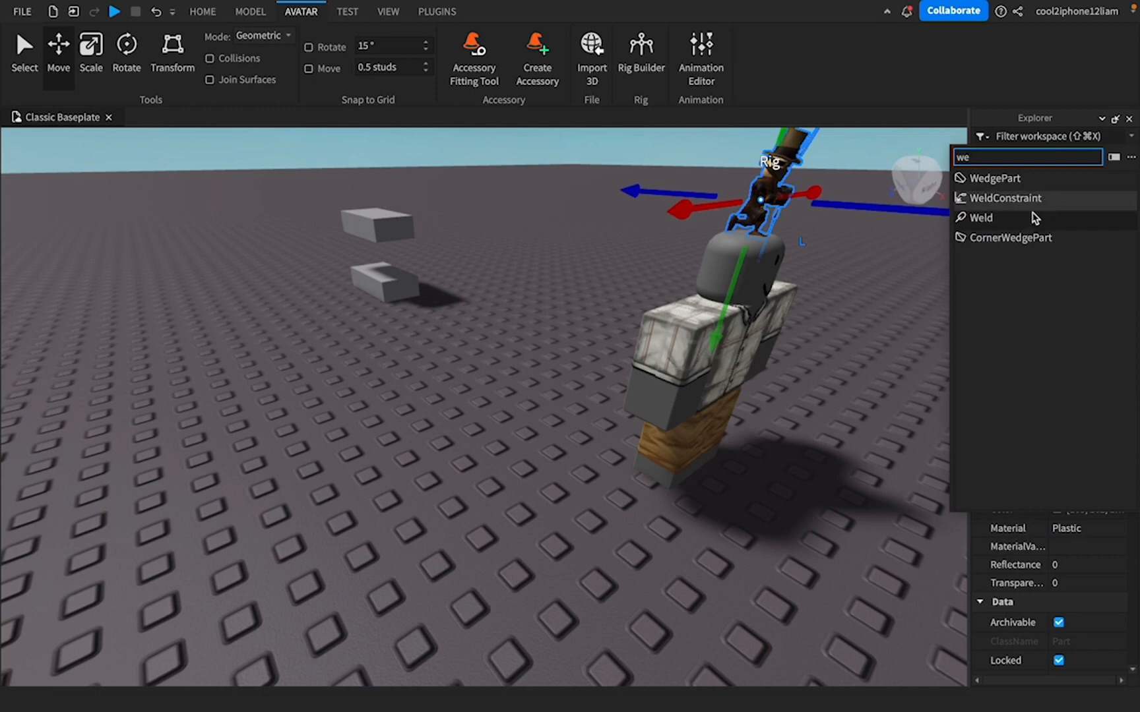
click(1033, 223)
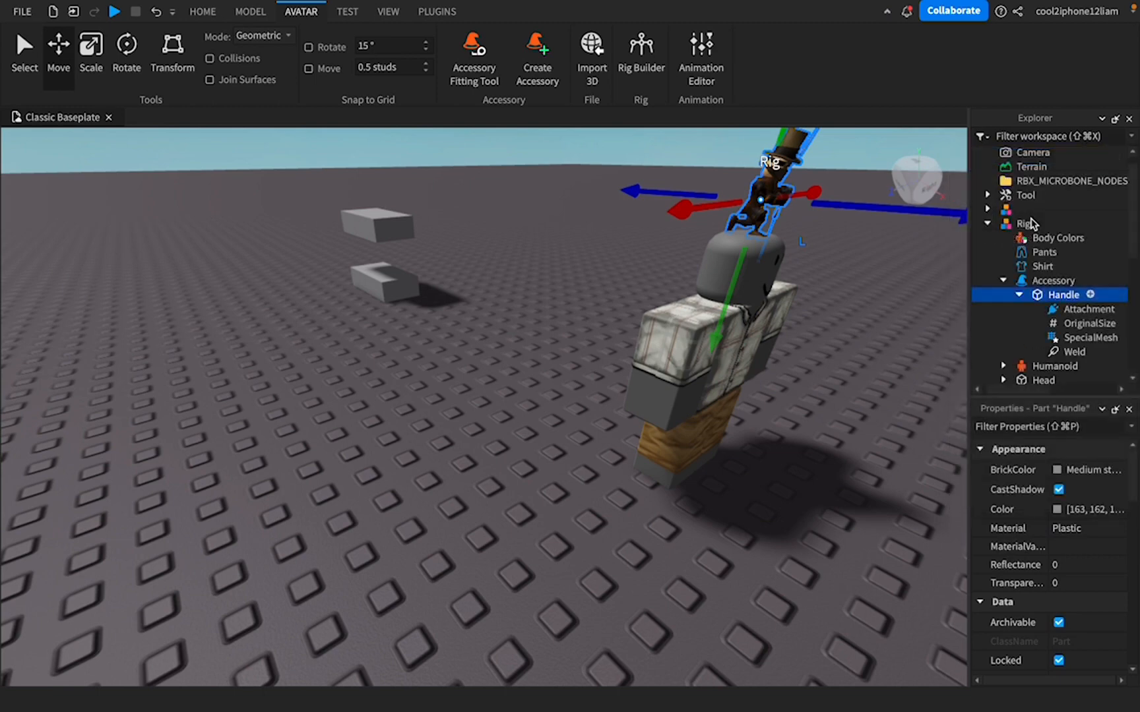
click(1068, 351)
scroll(1091, 589, down, 2)
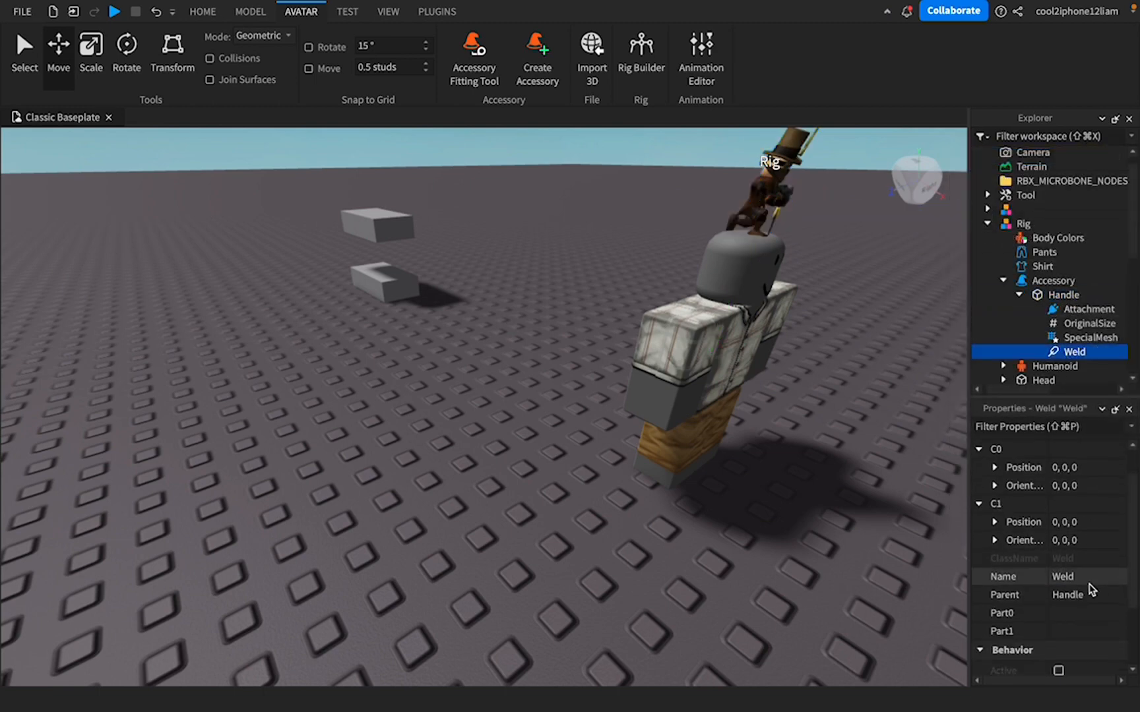
click(1083, 612)
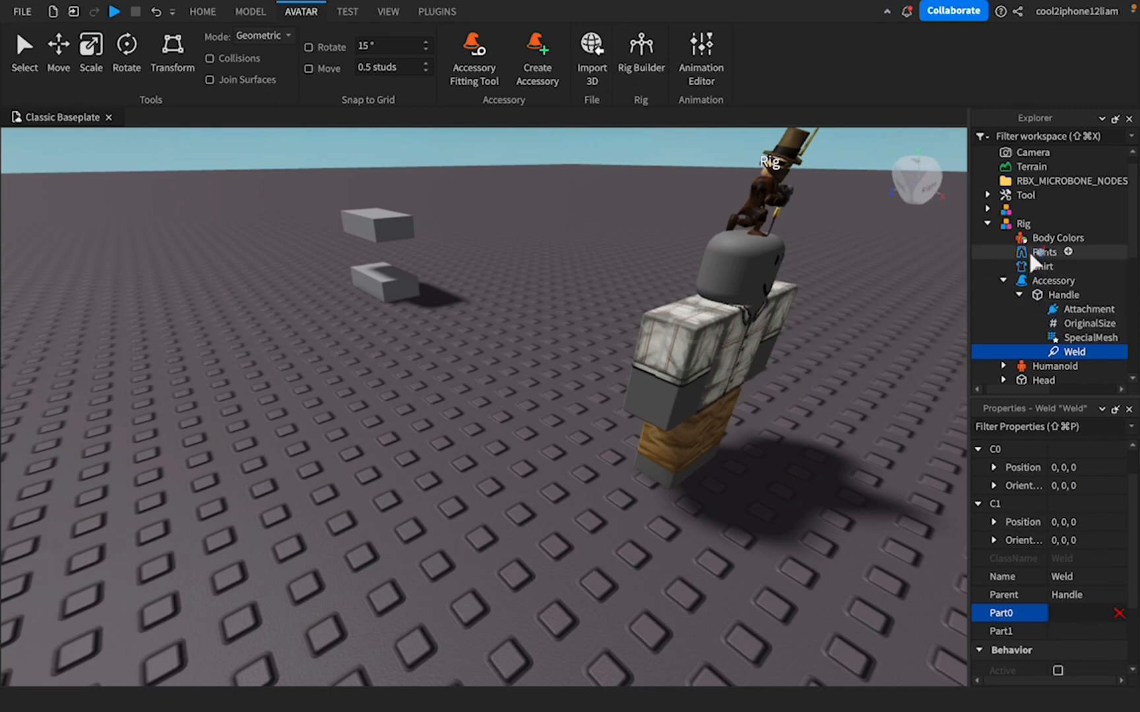
click(1054, 296)
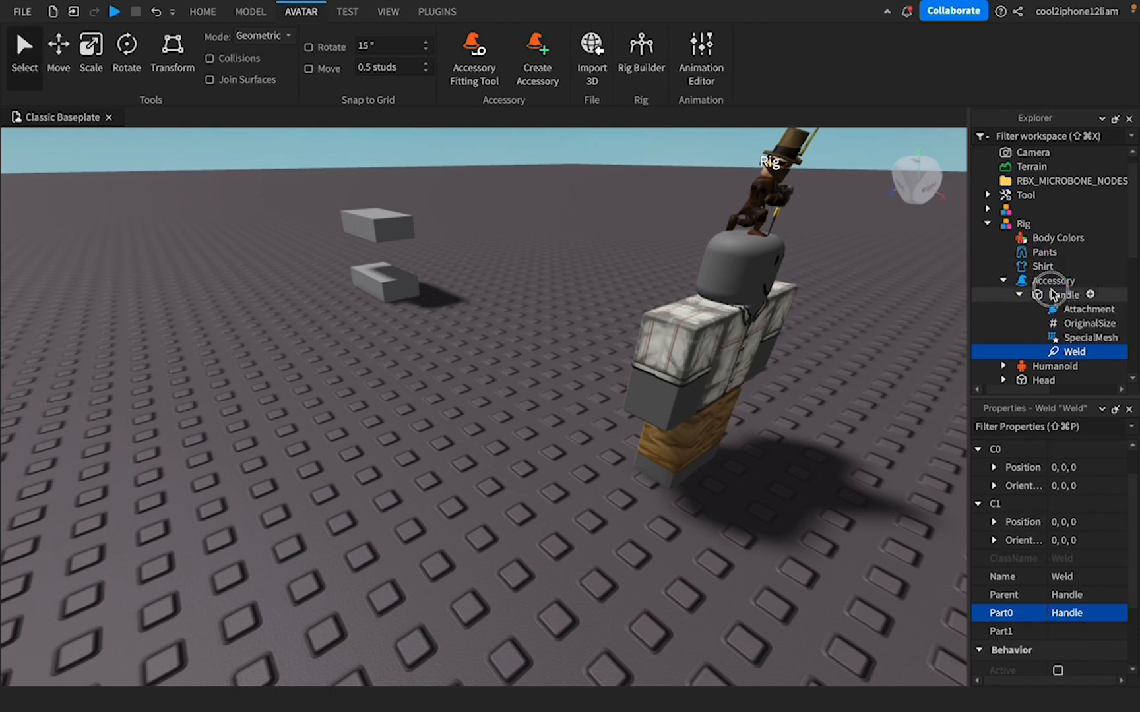
click(1070, 631)
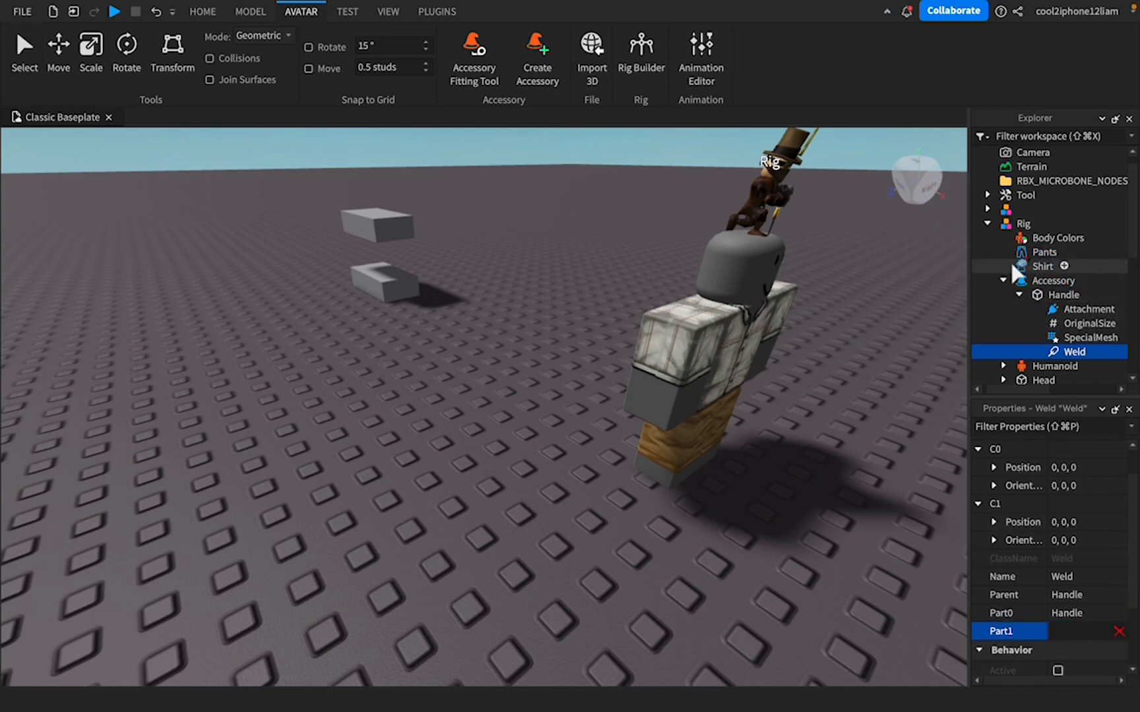
scroll(1009, 260, down, 2)
click(1040, 347)
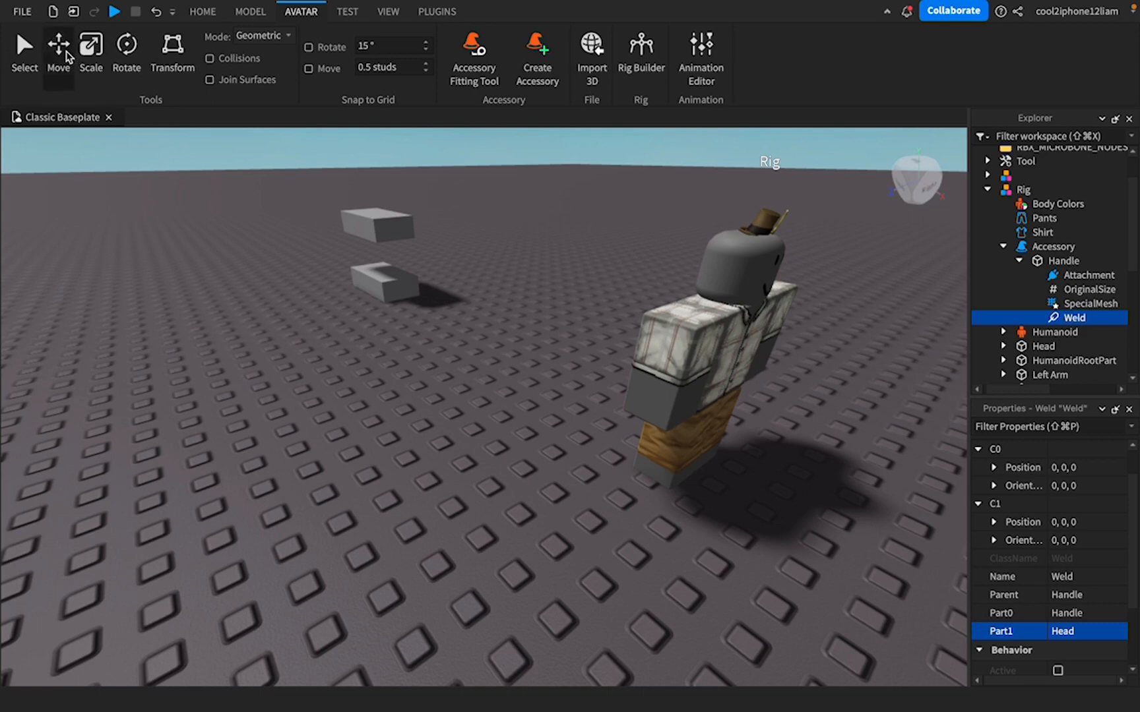
- Move the Handle up to a height of about 5.54 studs so the figure stands on top of the head
click(1051, 262)
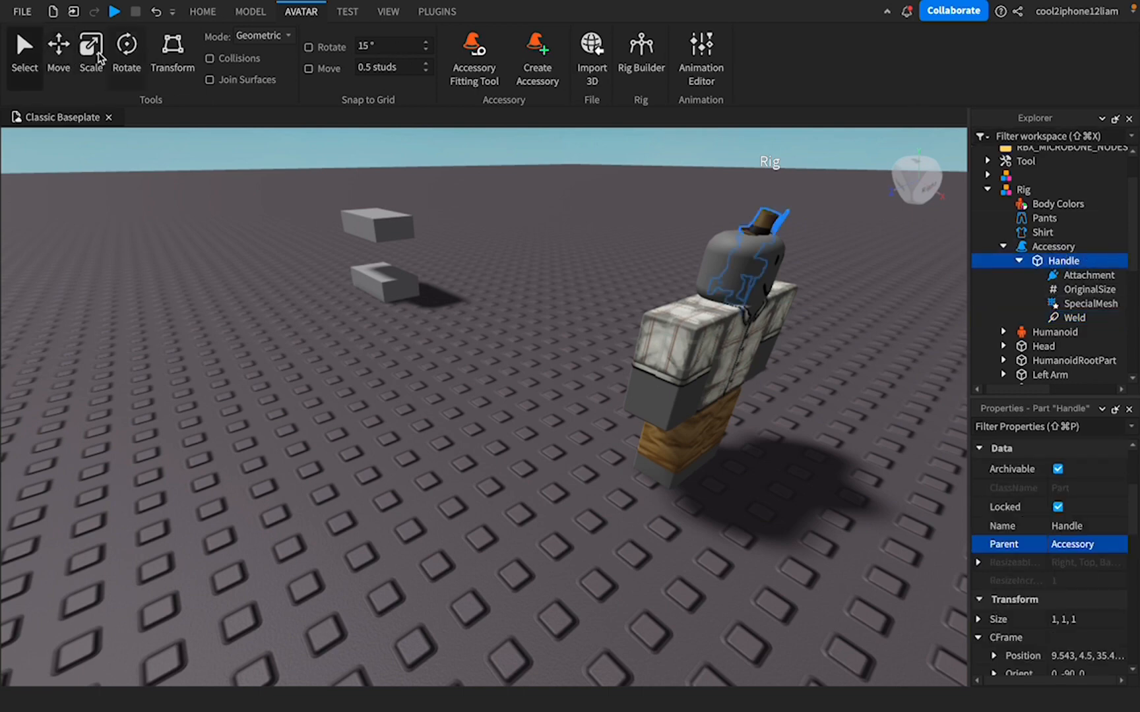
click(50, 60)
right_drag(560, 382, 695, 290)
drag(684, 232, 679, 174)
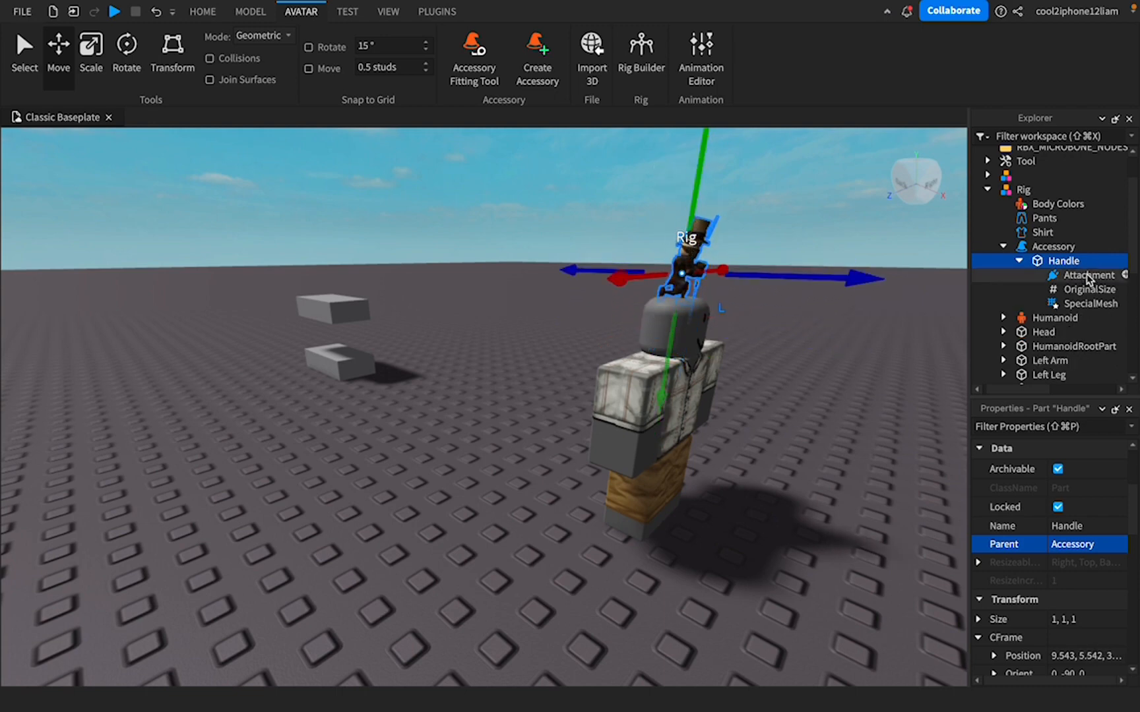
- Add a WeldConstraint inside the accessory's Handle, with Part0 set to Handle and Part1 set to Head
click(1092, 261)
text(weld)
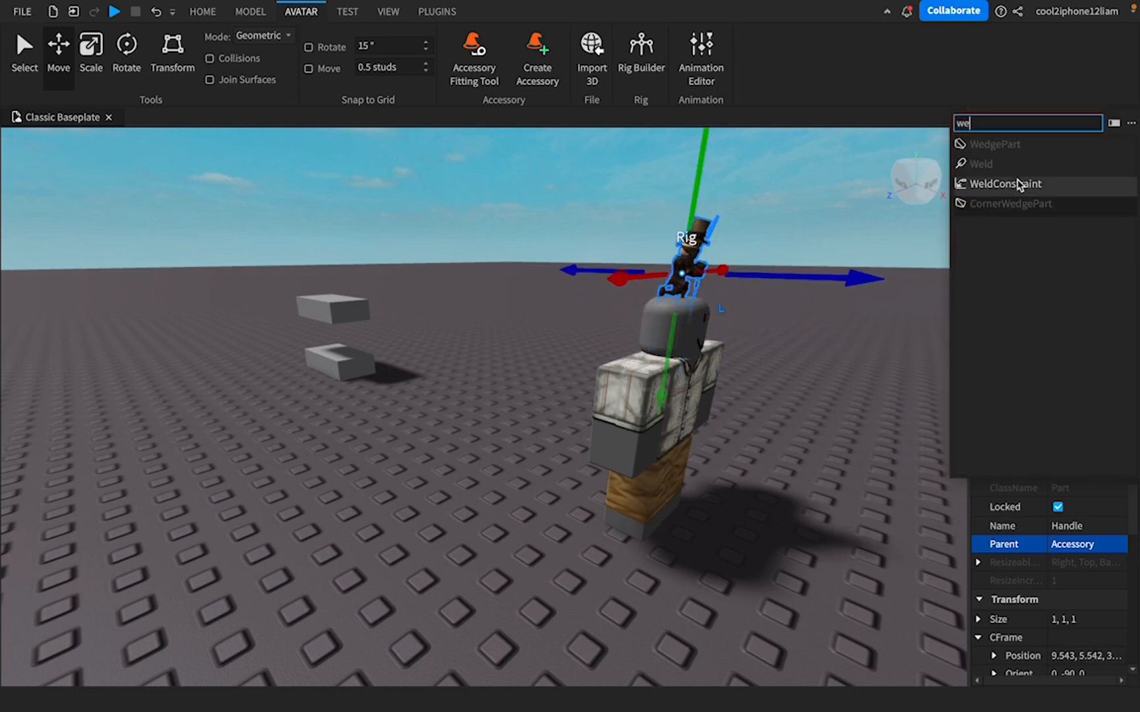
click(1019, 183)
click(1088, 318)
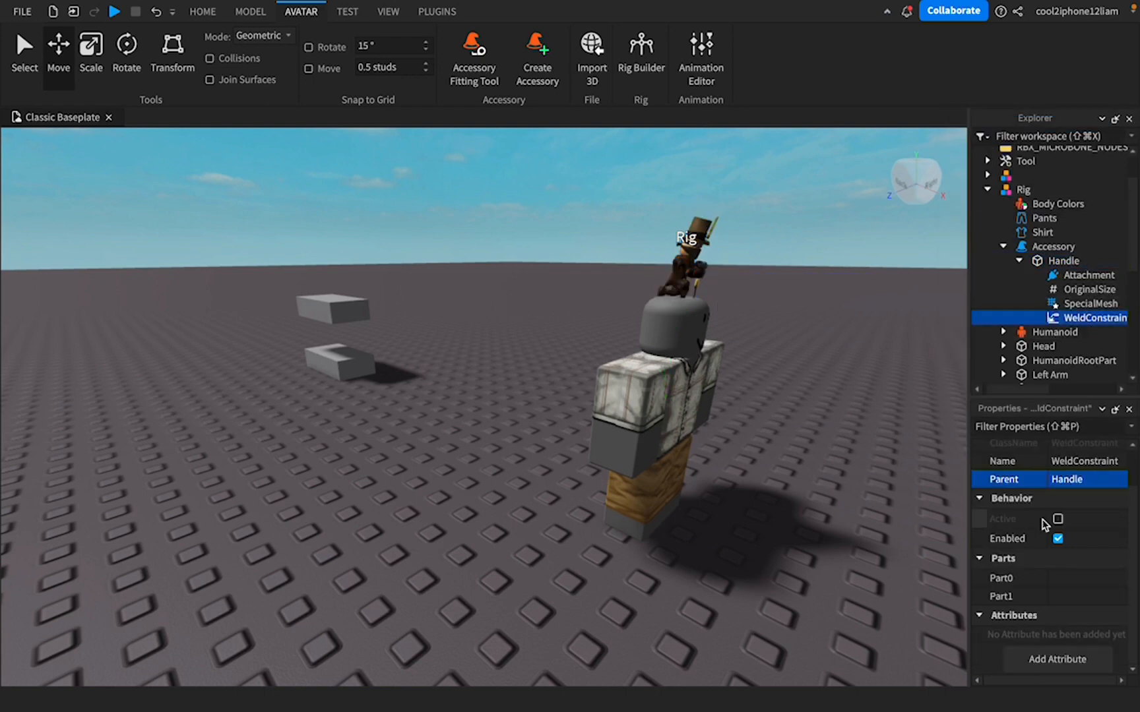
click(1069, 578)
click(1059, 260)
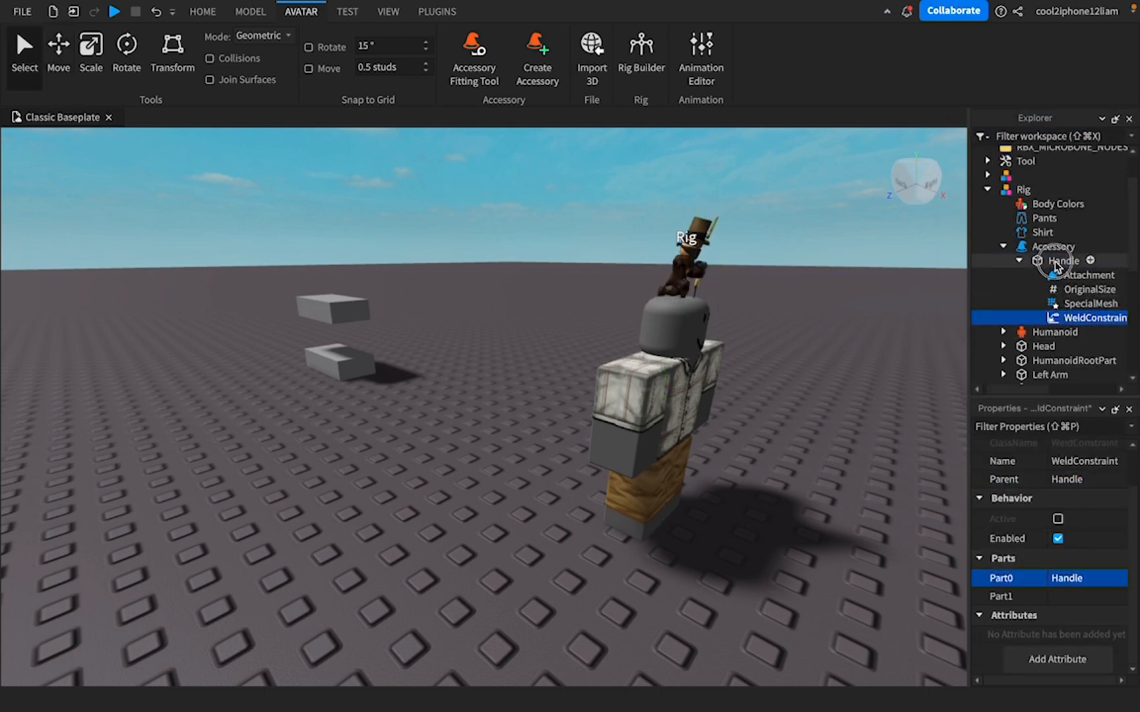
click(1079, 596)
click(1055, 346)
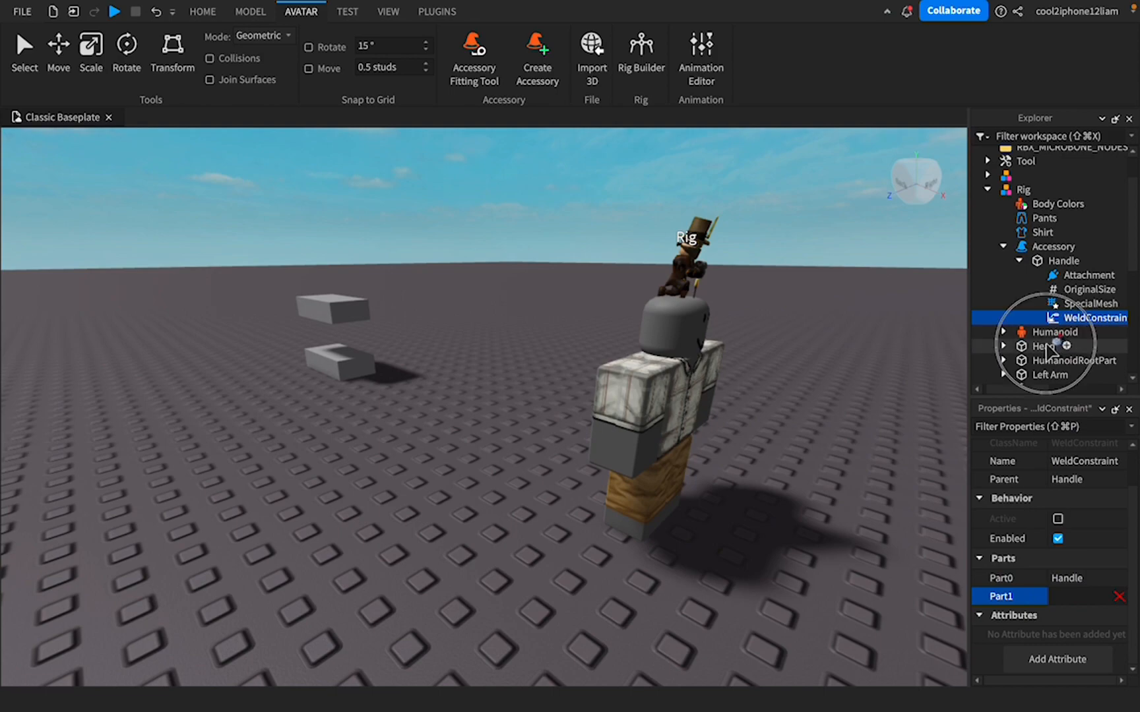
- Examine the clothed rig and the welded figure on its head from several distances and angles
click(811, 312)
key(w)
right_drag(845, 200, 845, 200)
key(s)
right_drag(648, 336, 648, 336)
key(w)
right_drag(433, 368, 432, 368)
key(s)
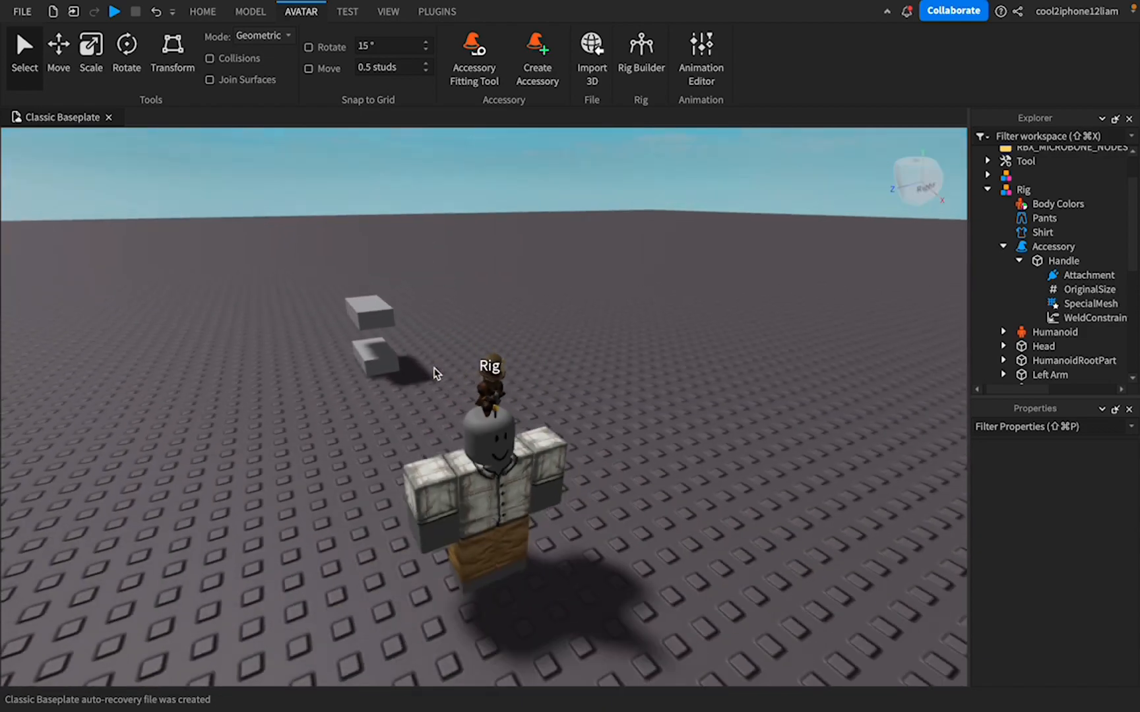
click(482, 450)
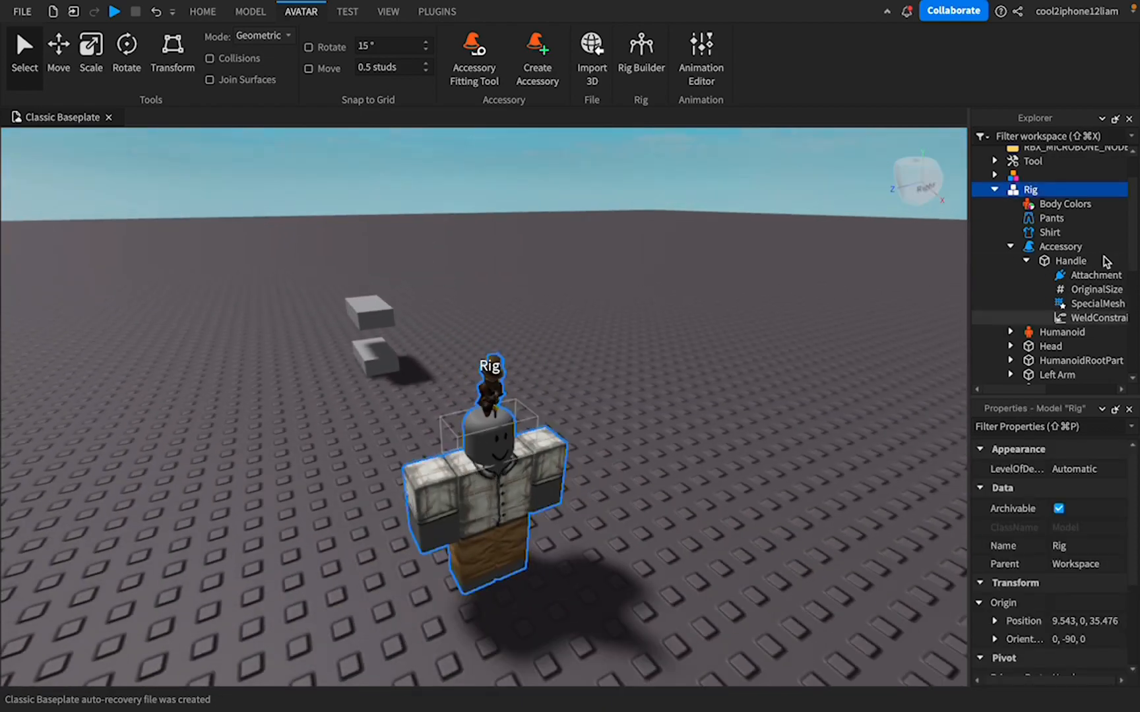
click(758, 291)
key(w)
key(s)
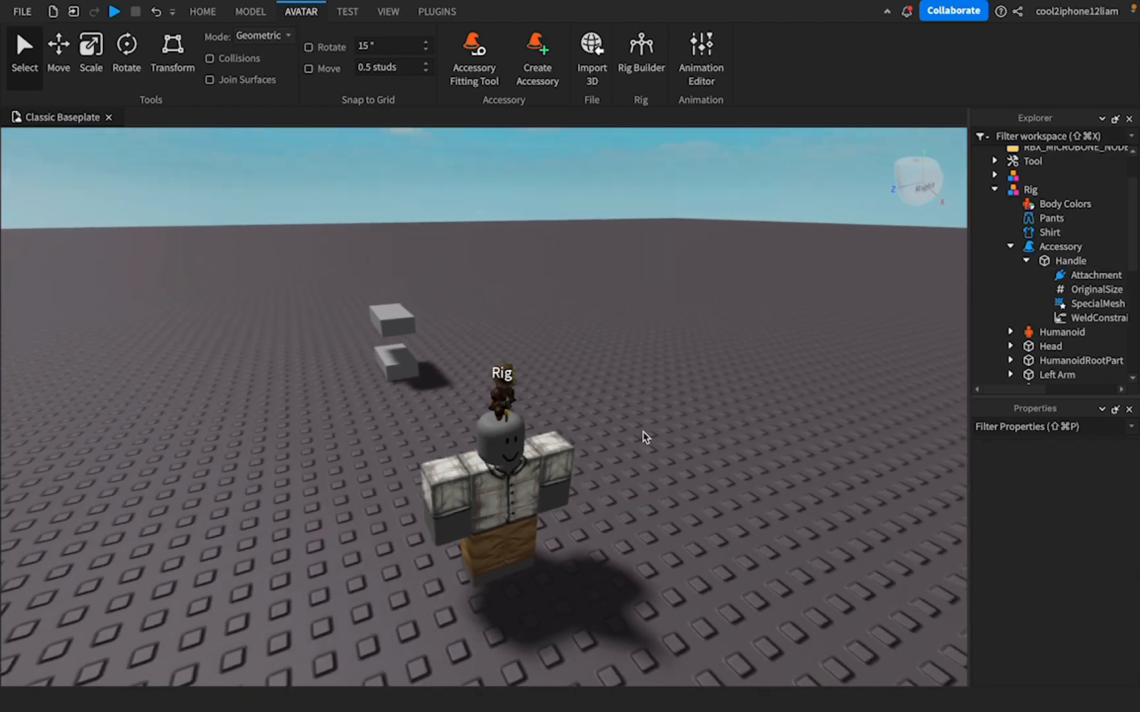
- Open the Animation Editor docked below the viewport and create a new animation for the Rig
click(525, 492)
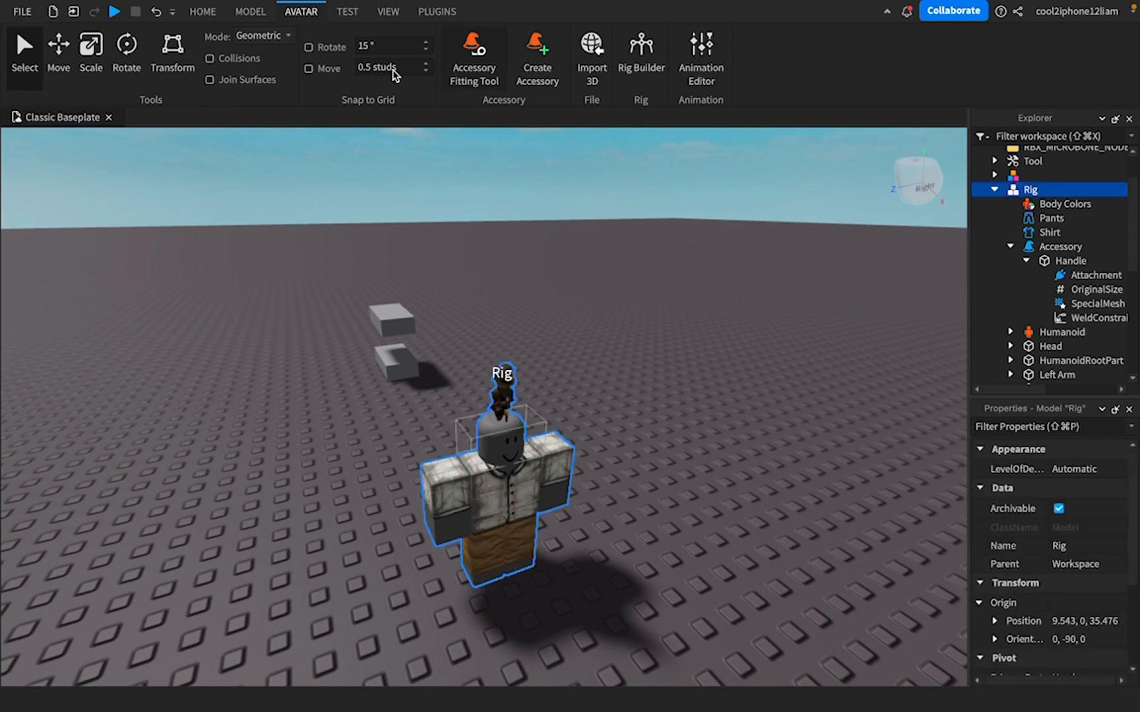
click(705, 81)
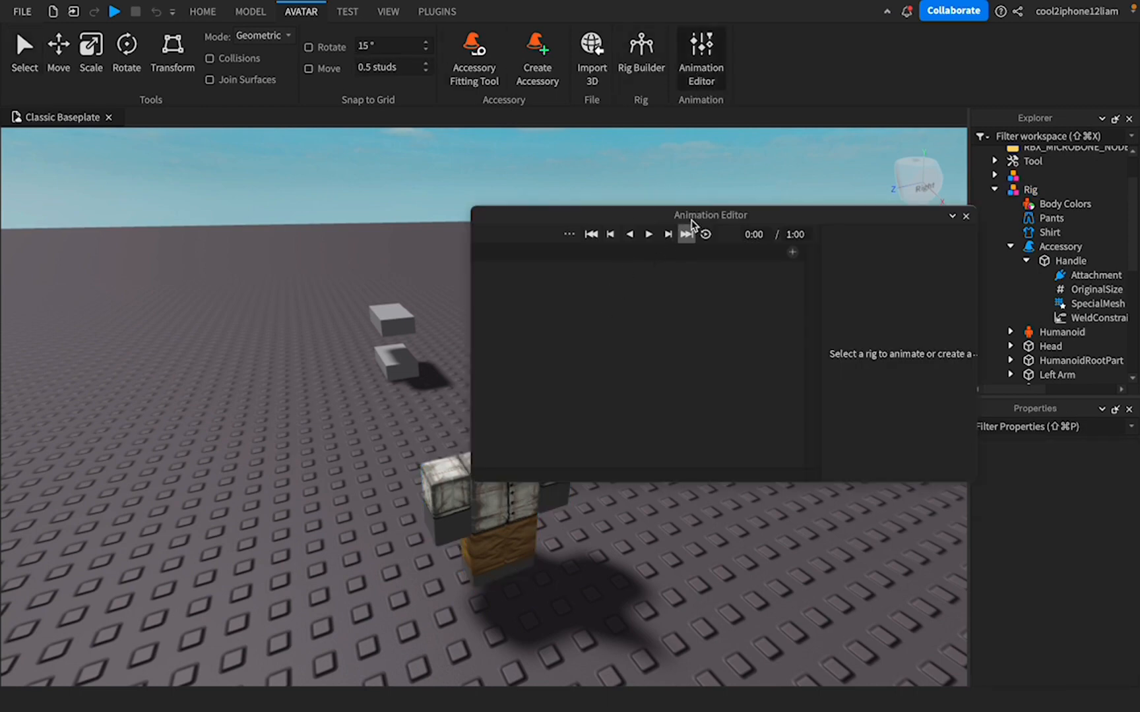
drag(692, 224, 478, 461)
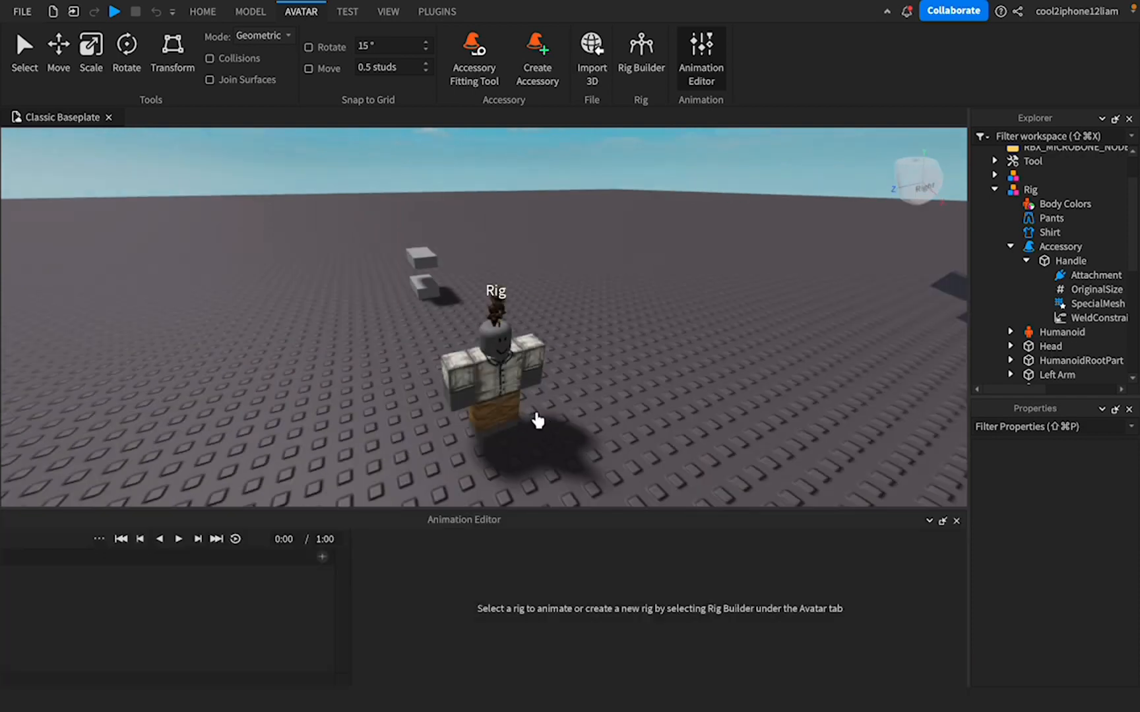
click(536, 416)
click(501, 645)
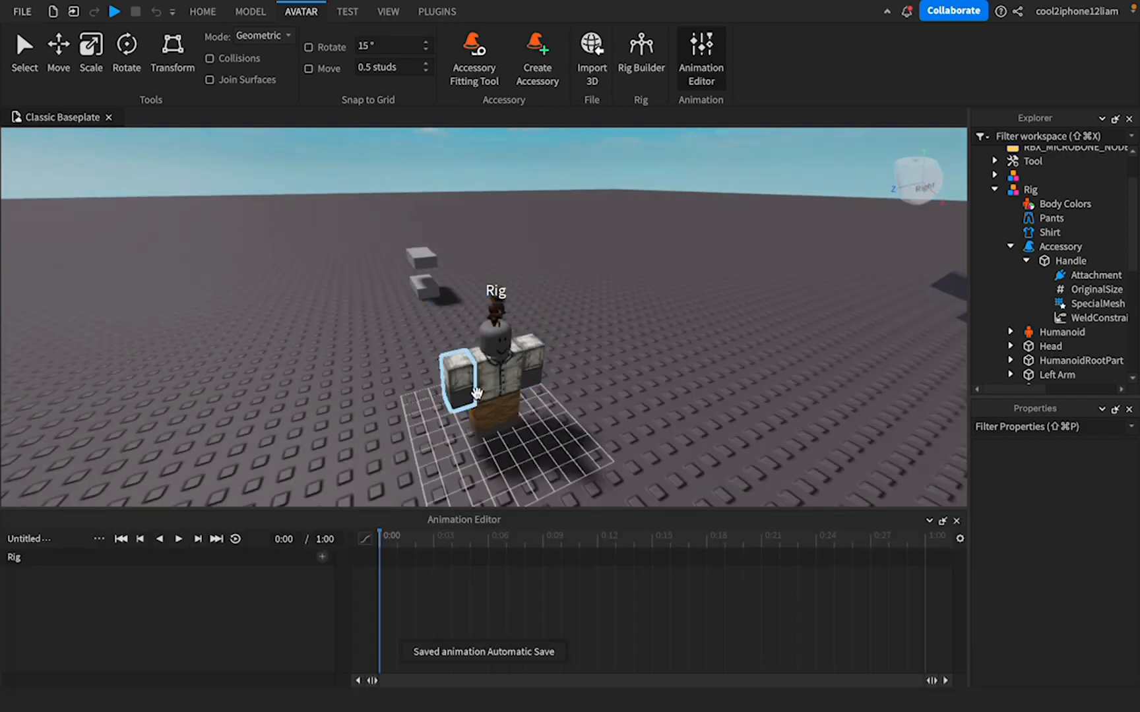
- Rotate the rig's Torso at frame 0:00 so the whole body tilts sideways
click(129, 72)
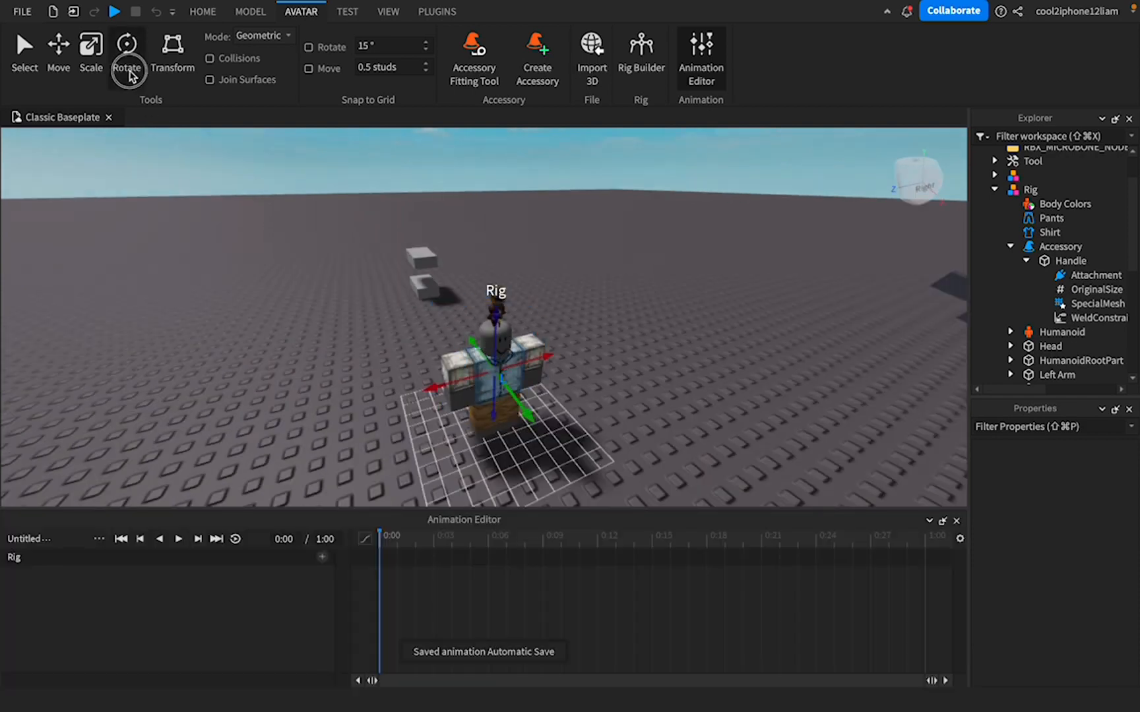
scroll(203, 228, up, 5)
right_drag(203, 230, 201, 227)
scroll(204, 228, down, 4)
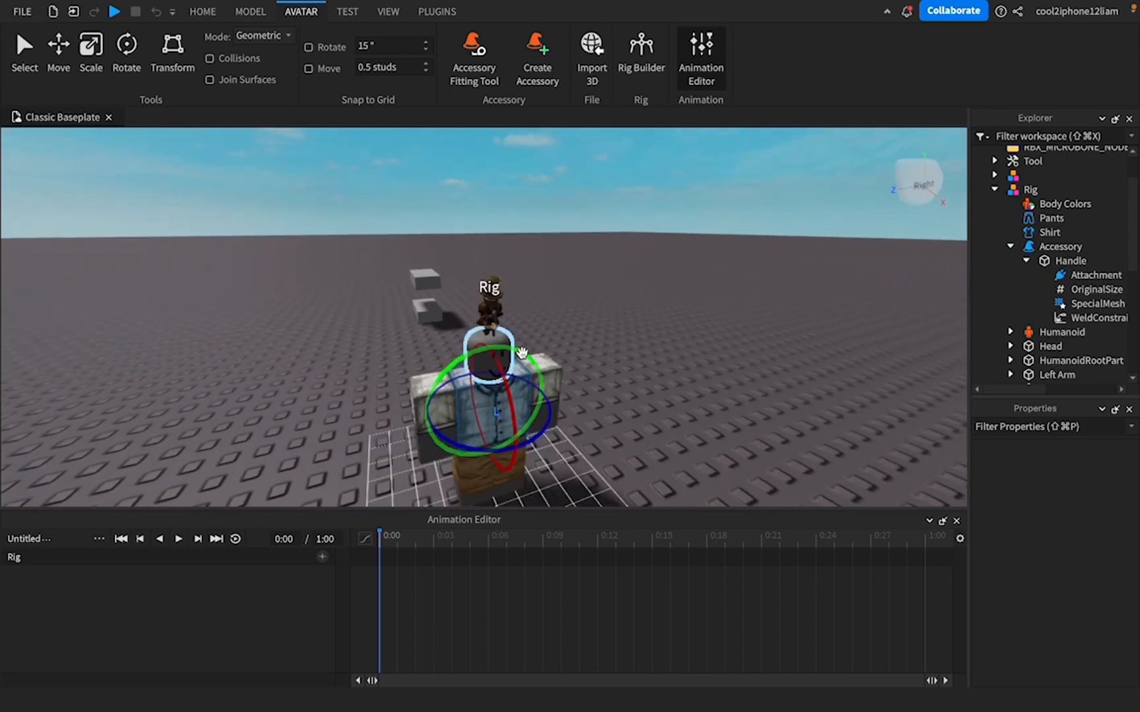
drag(520, 356, 502, 450)
click(319, 344)
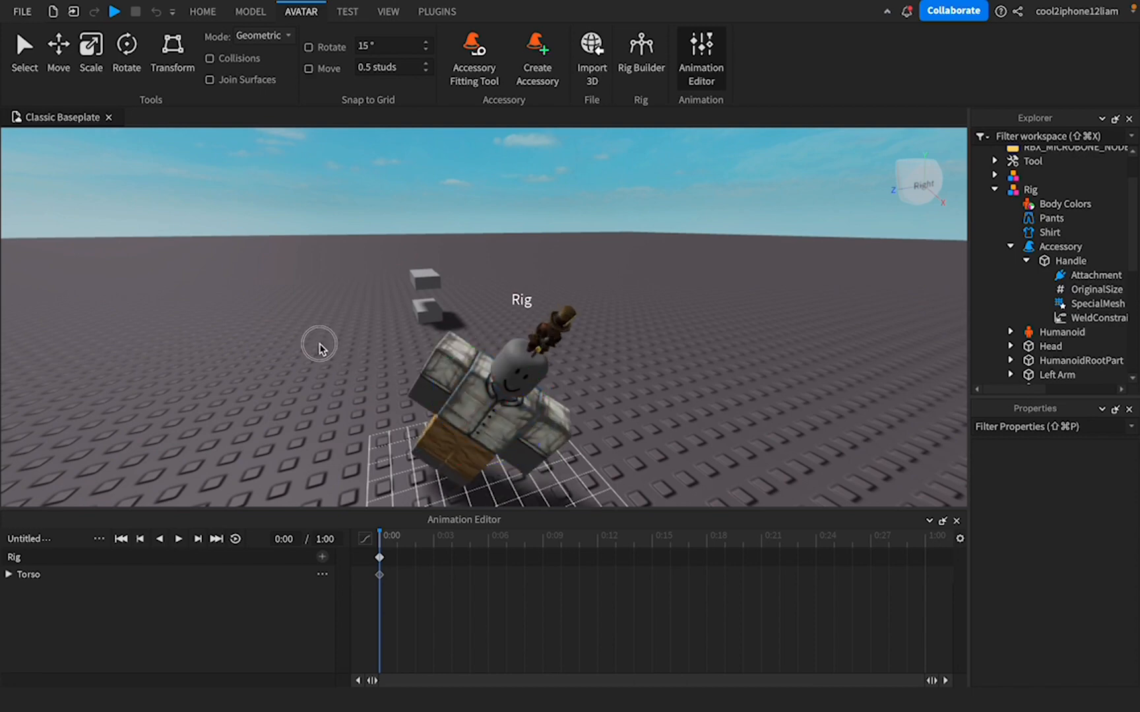
- Examine the rig's pose from several angles, together with the gun-holding character nearby
scroll(387, 385, up, 3)
scroll(388, 385, down, 4)
right_drag(388, 385, 385, 387)
scroll(387, 386, up, 4)
scroll(385, 387, down, 5)
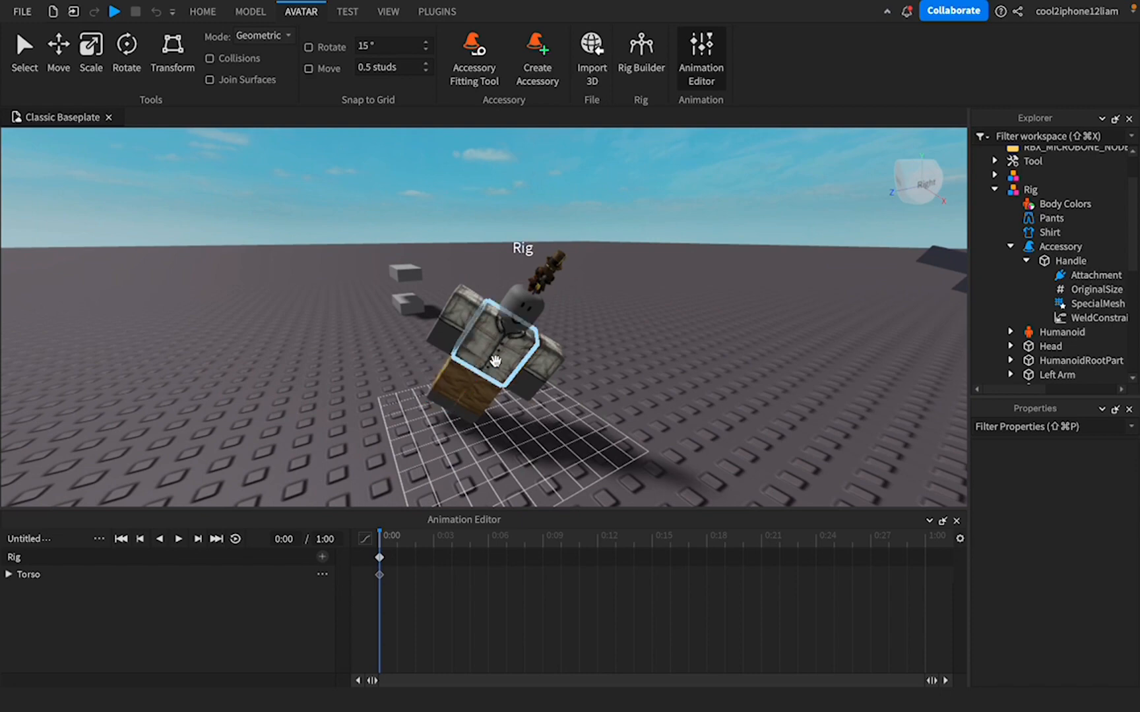
click(495, 361)
right_drag(482, 357, 481, 356)
scroll(481, 356, down, 5)
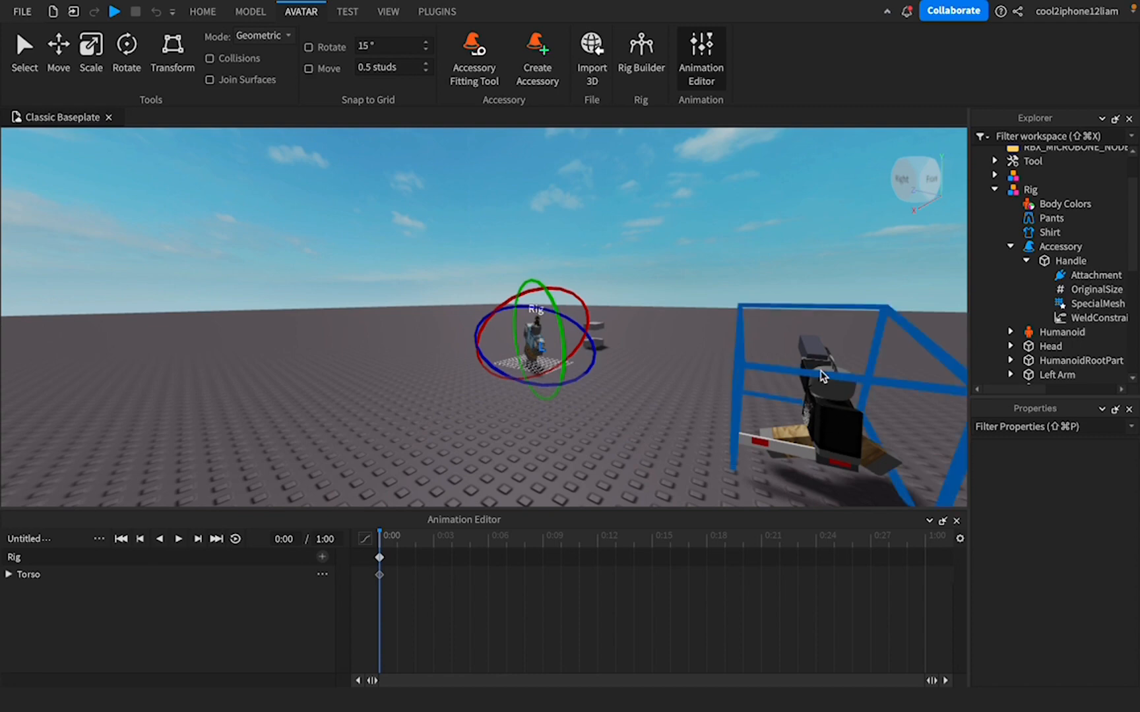
mouse_move(846, 14)
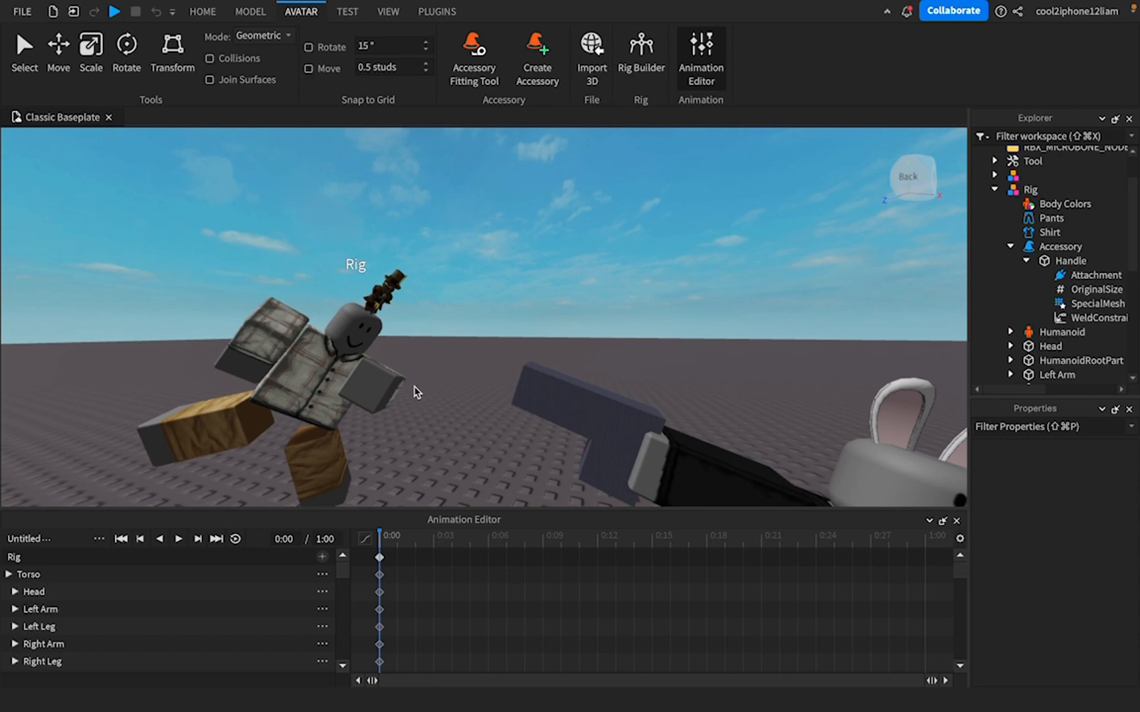
key(w)
right_drag(341, 363, 345, 364)
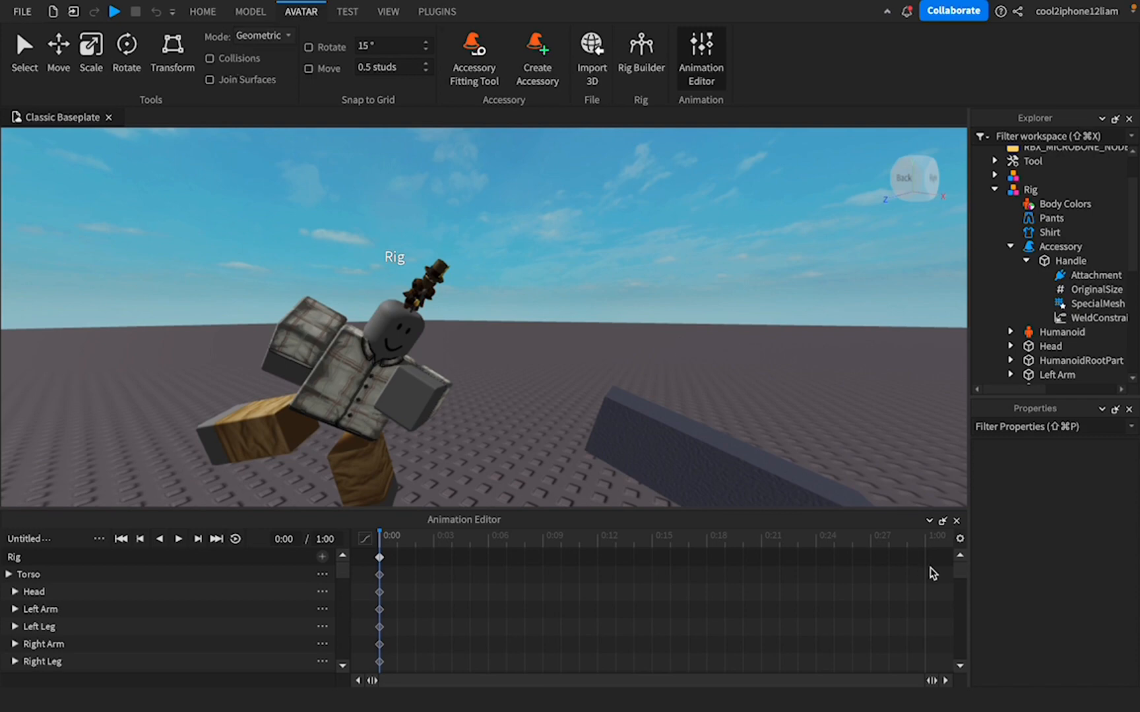
- Close the Animation Editor, collapse the Rig's hierarchy and select the Rig model in the Workspace
click(958, 523)
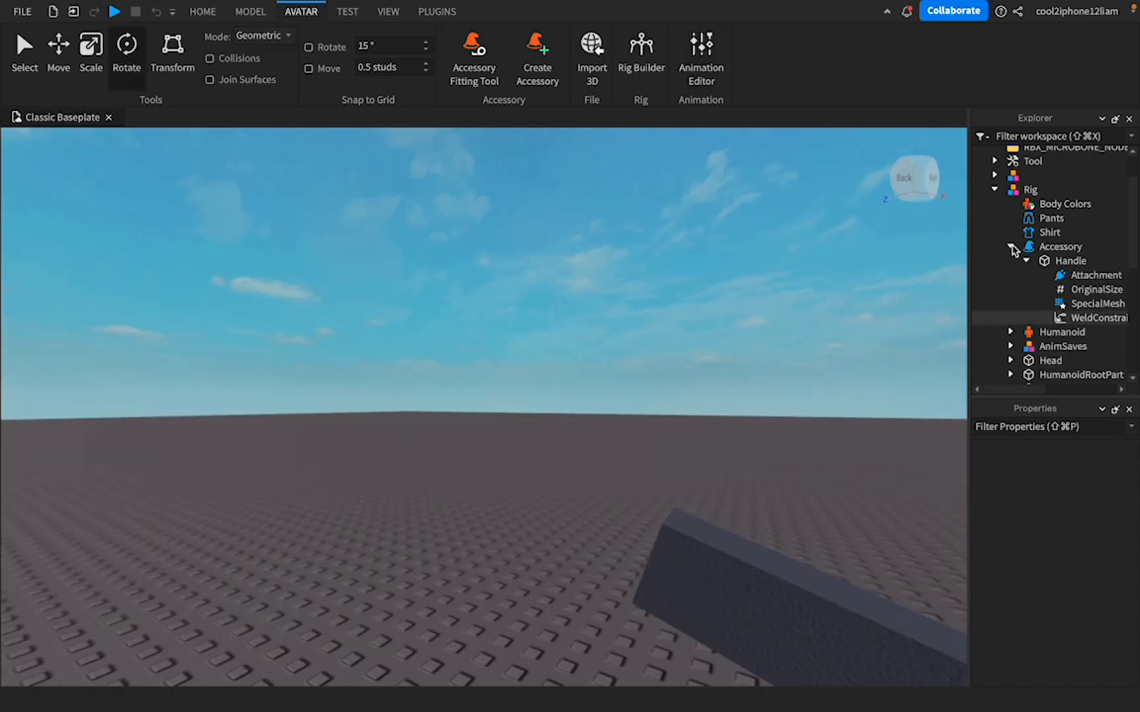
click(1026, 261)
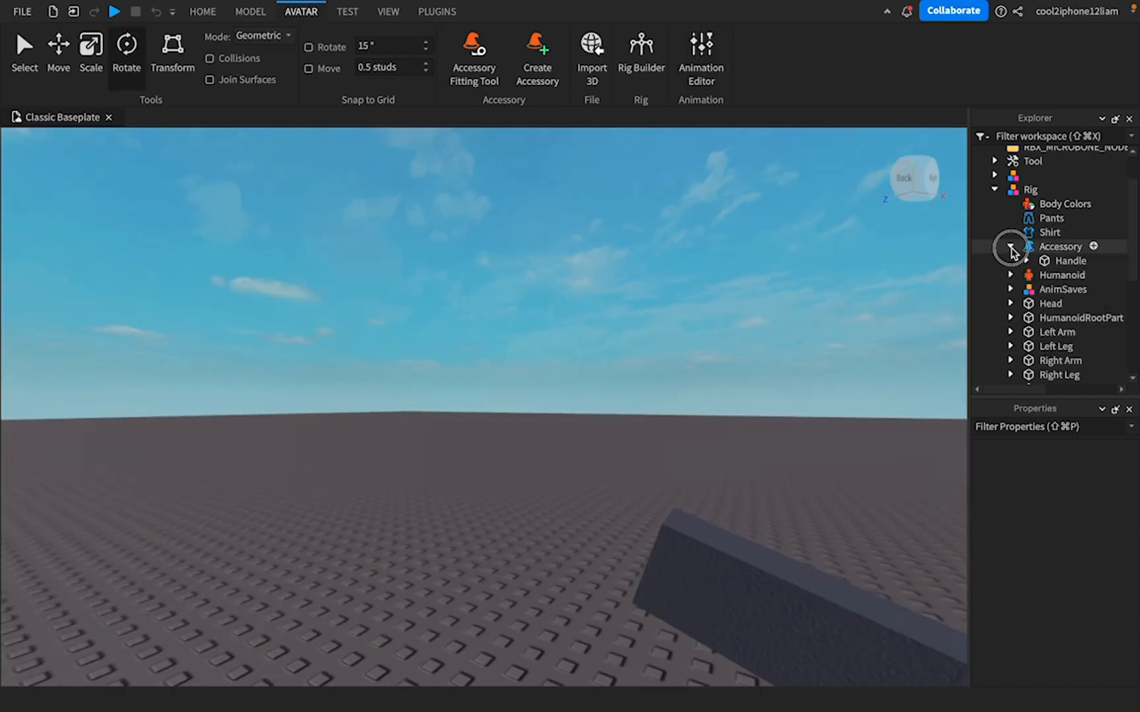
click(1009, 247)
click(995, 189)
scroll(1068, 250, up, 2)
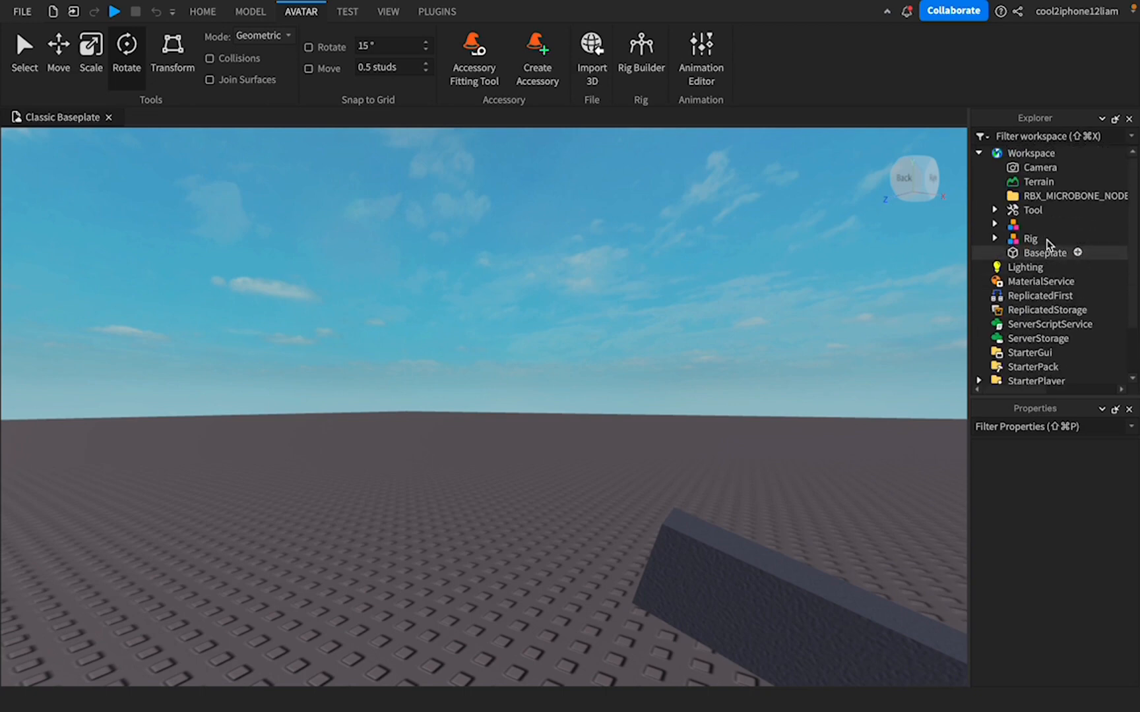
click(1021, 226)
click(1023, 238)
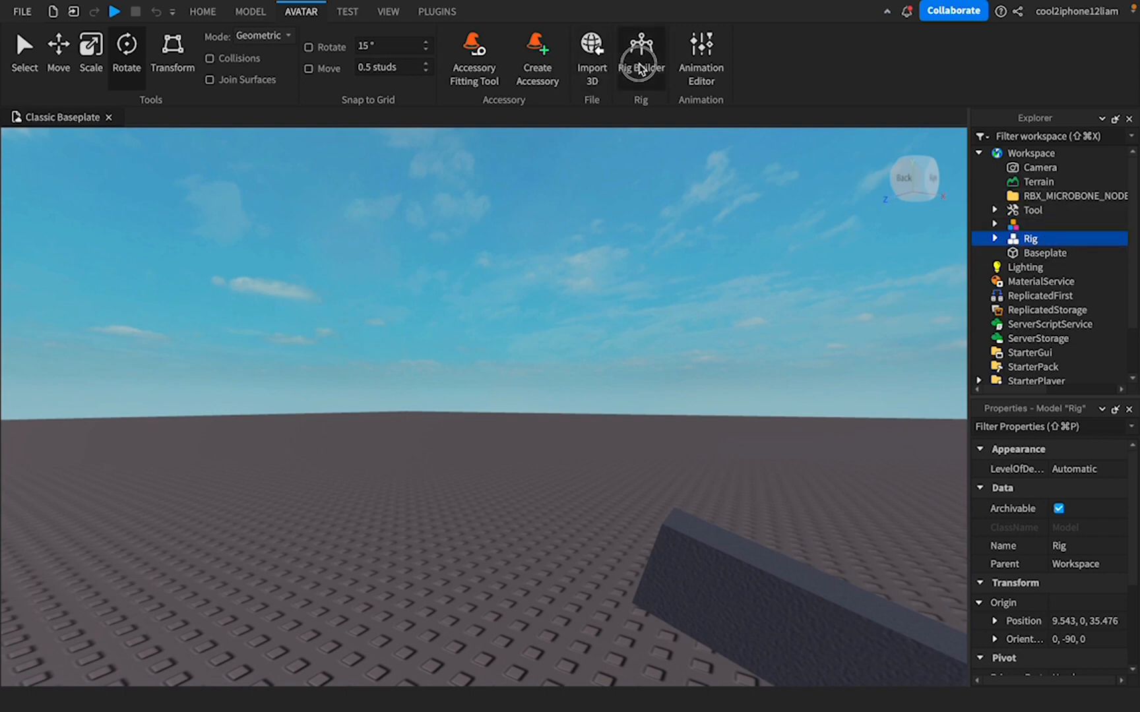
- Insert an extra block rig with Rig Builder and delete it again
click(639, 69)
click(504, 505)
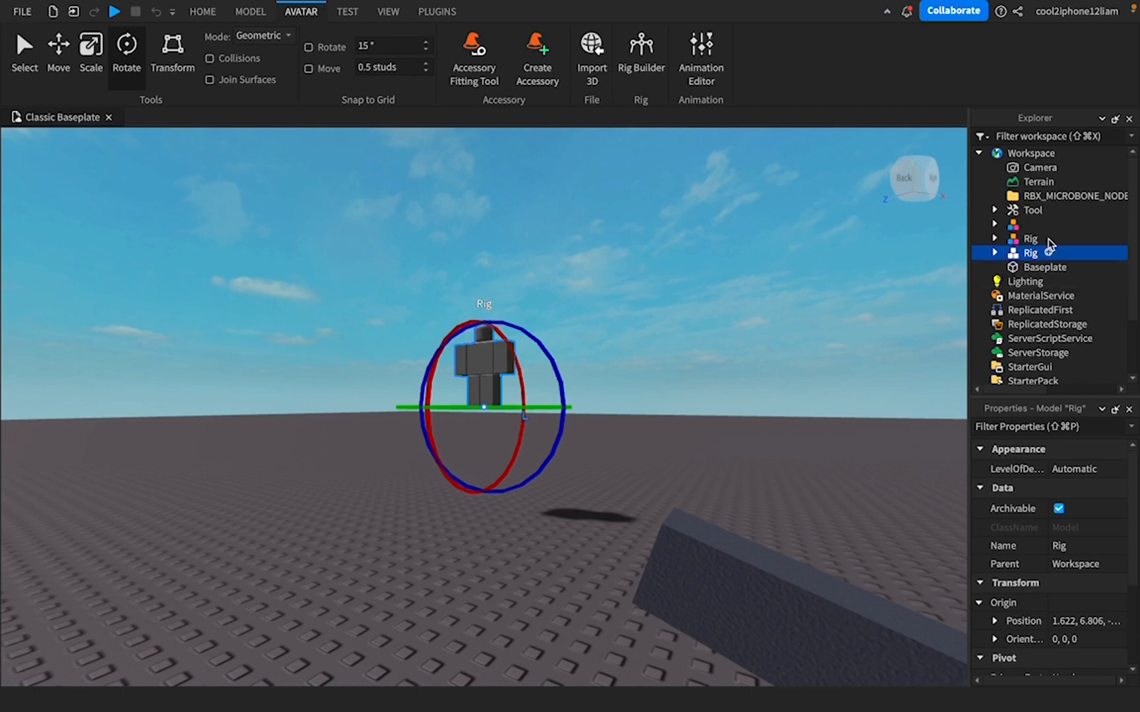
click(1031, 239)
click(1030, 254)
key(Delete)
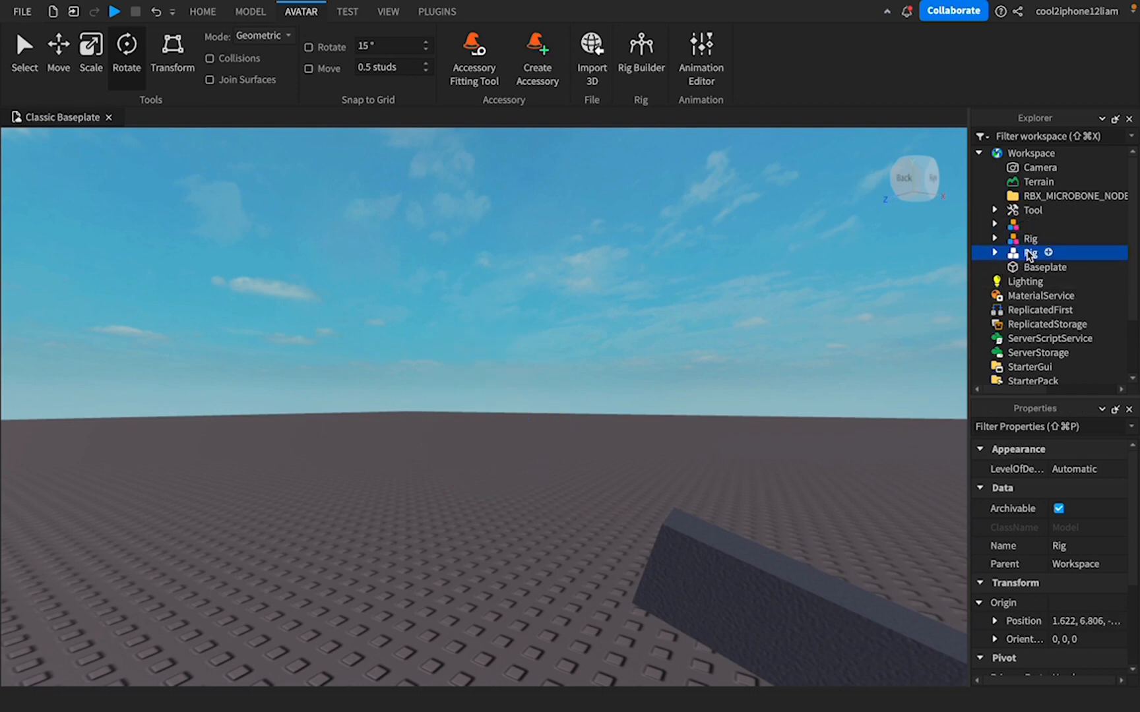
- Try to create an anchored copy of the Rig with the Anchor Pose plugin while the Animation Editor is closed
click(1030, 240)
click(347, 12)
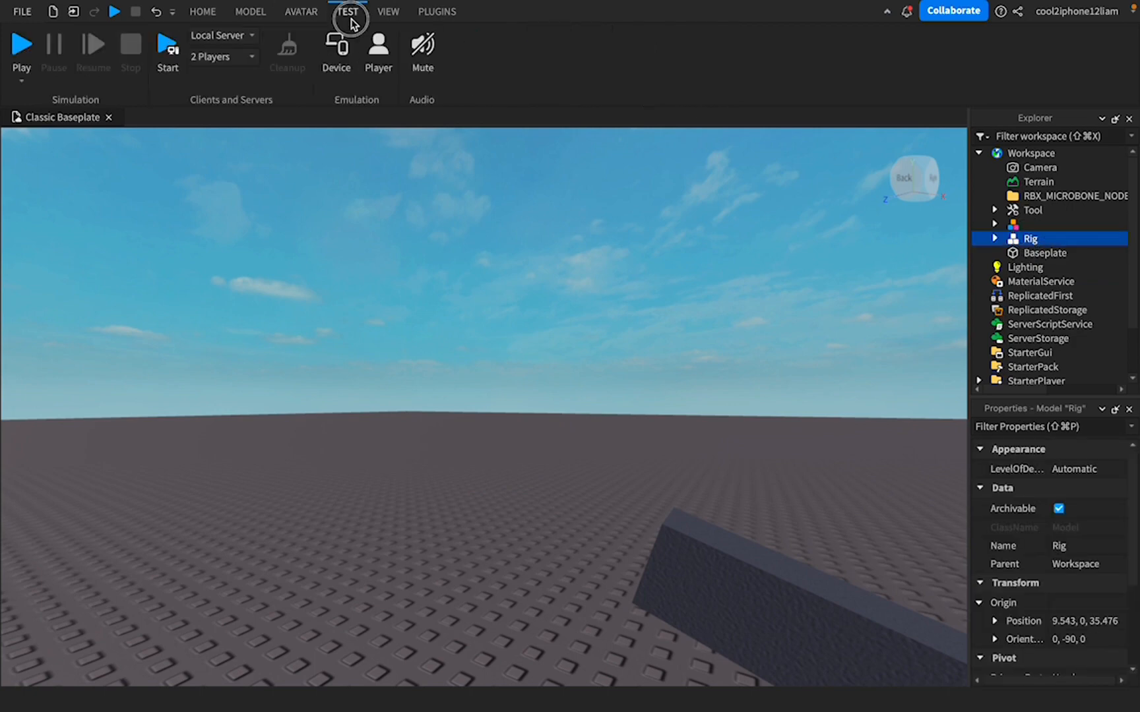
click(435, 13)
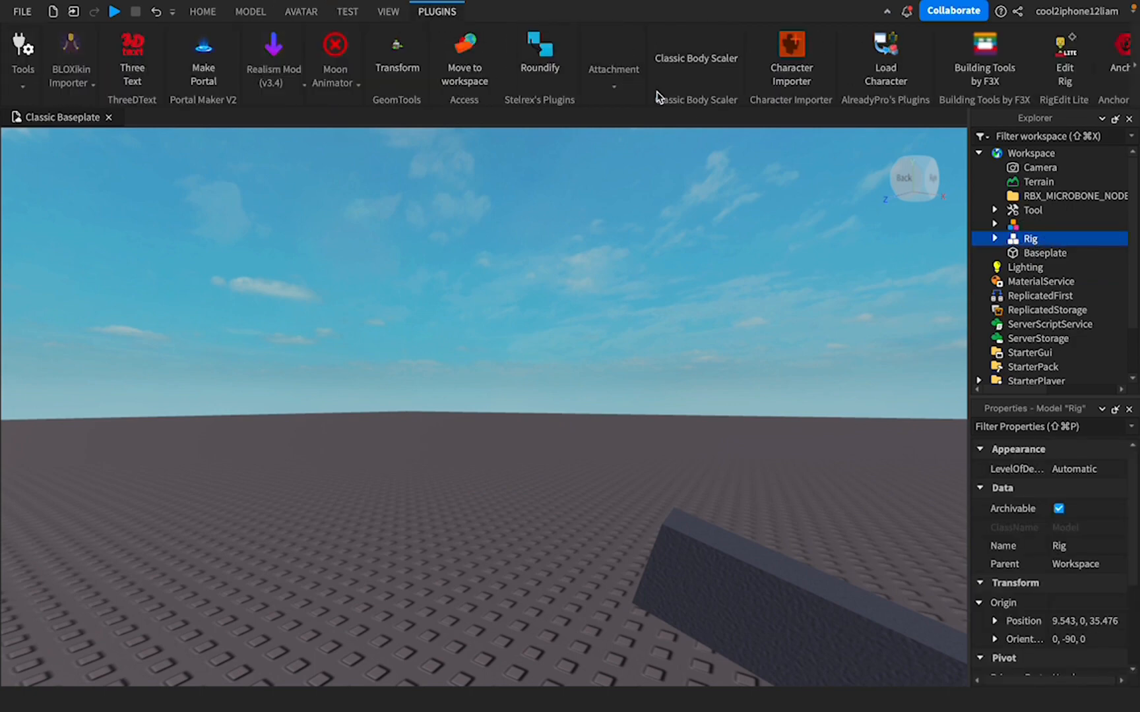
click(1118, 76)
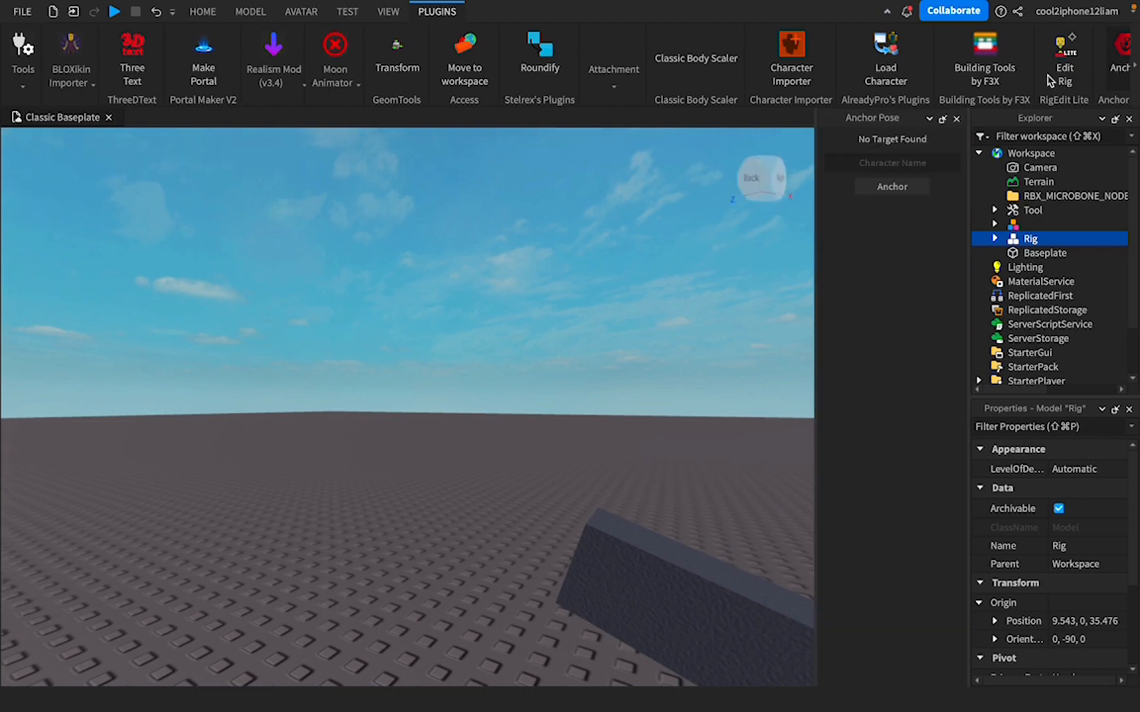
click(902, 190)
click(957, 120)
- Delete the unposed Rig_Clone that overlaps the original rig
right_drag(534, 351, 541, 371)
click(540, 371)
click(259, 496)
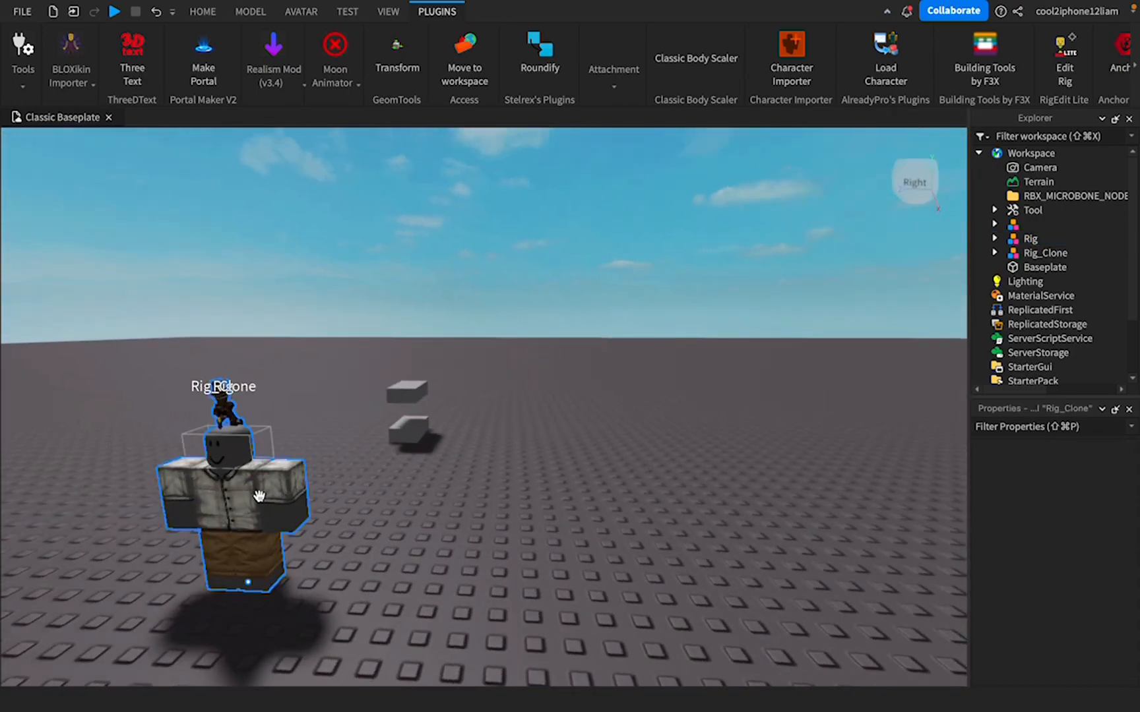
key(Delete)
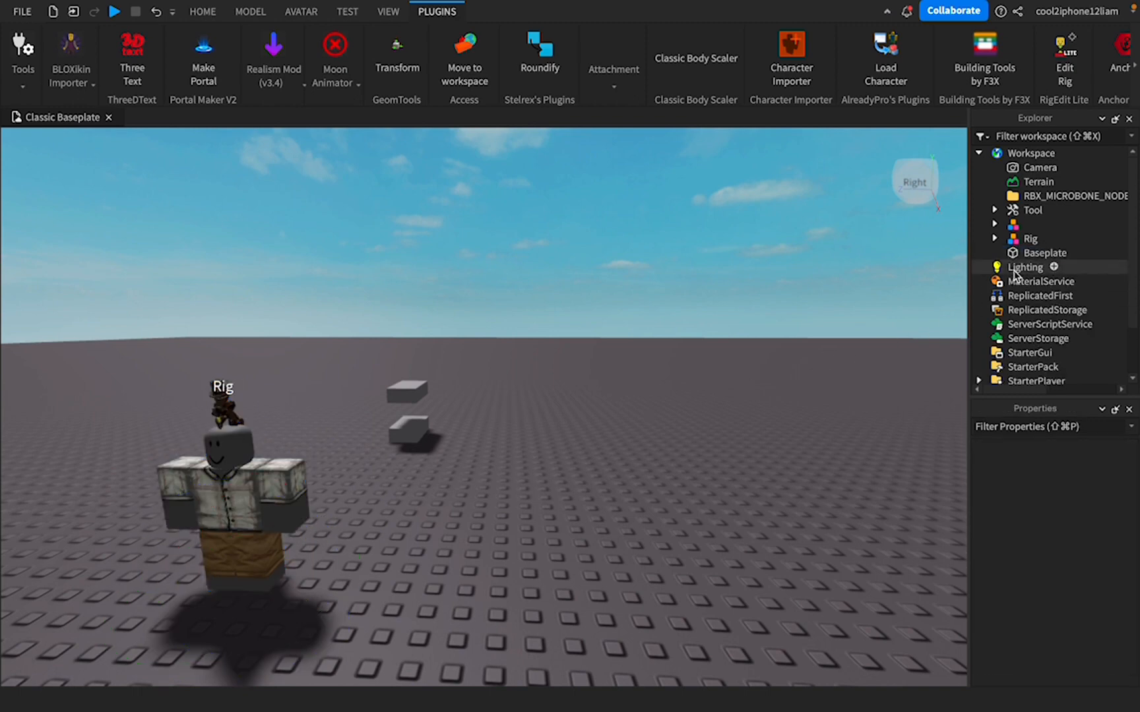
- Reopen the Animation Editor on the Rig to bring back its saved pose
click(1031, 240)
click(300, 12)
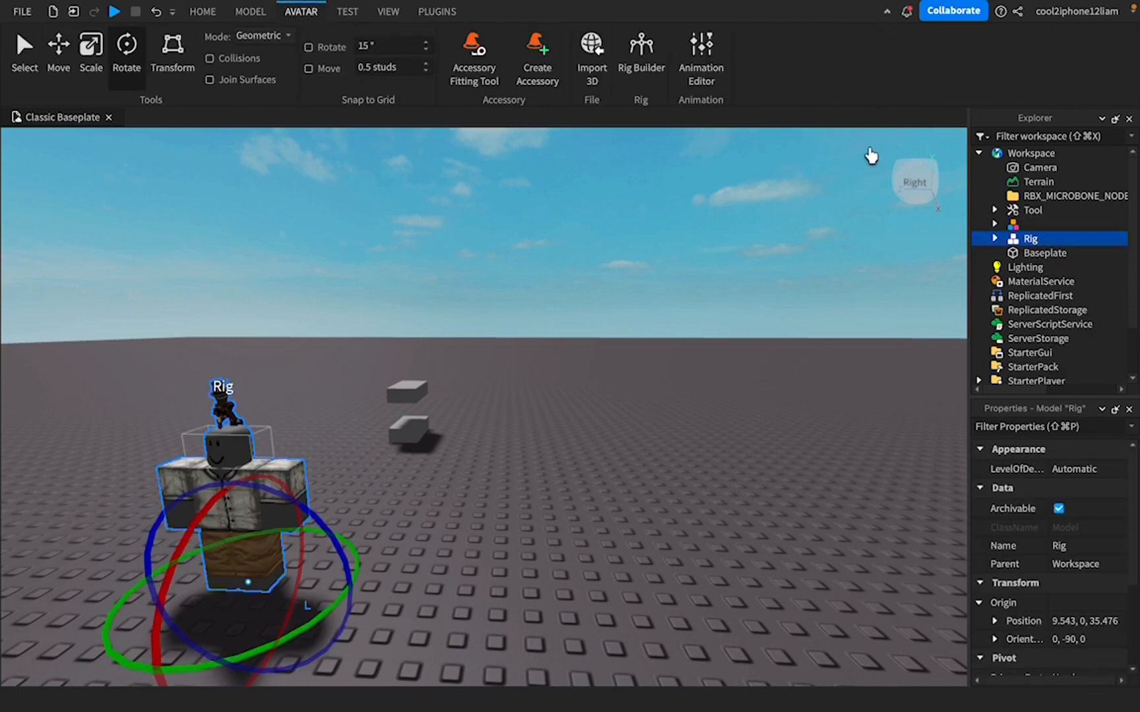
click(701, 66)
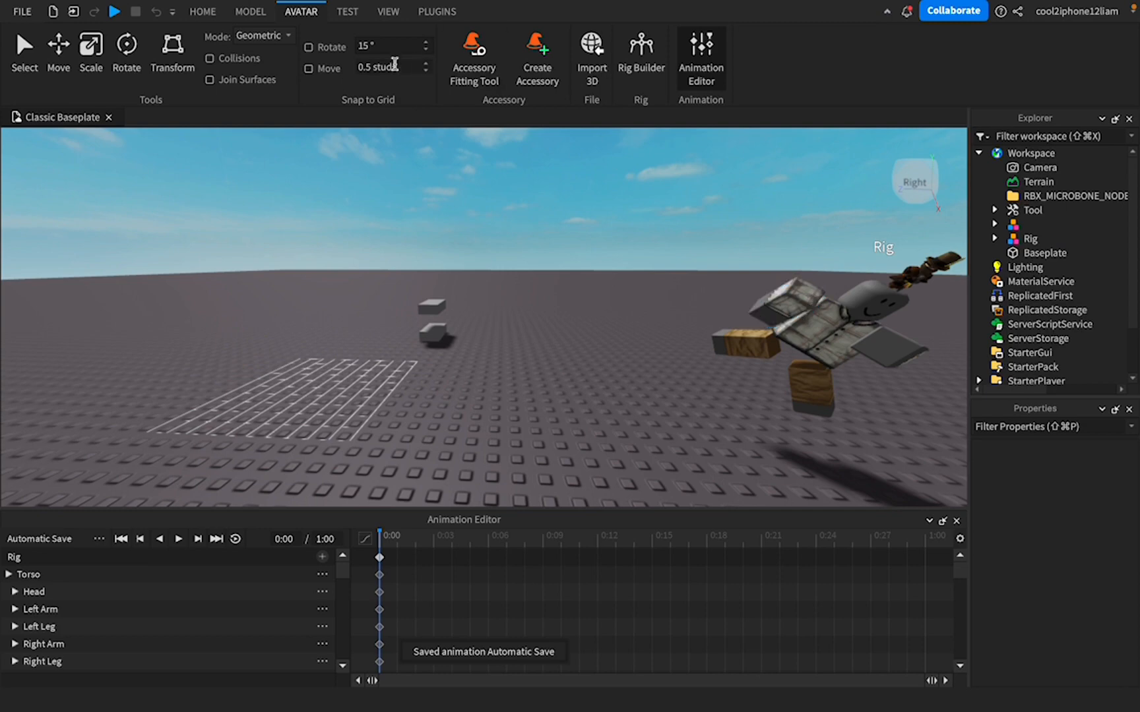
- Create an anchored clone of the posed Rig with the Anchor Pose plugin and close the Animation Editor
click(438, 12)
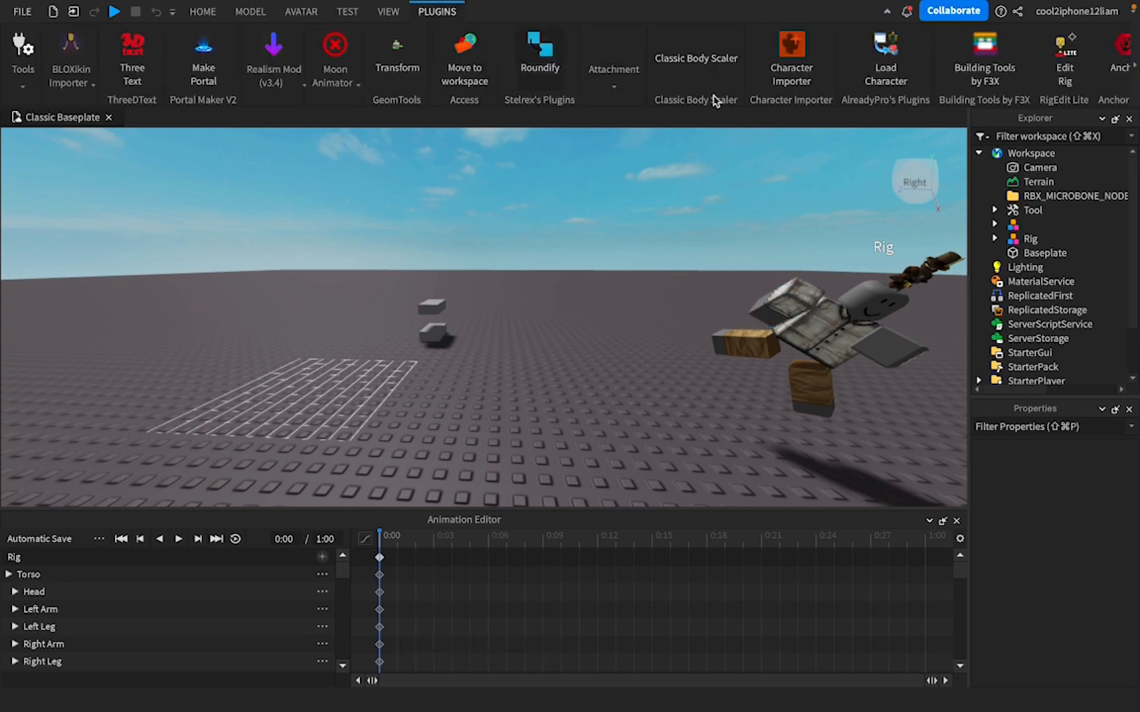
click(1113, 78)
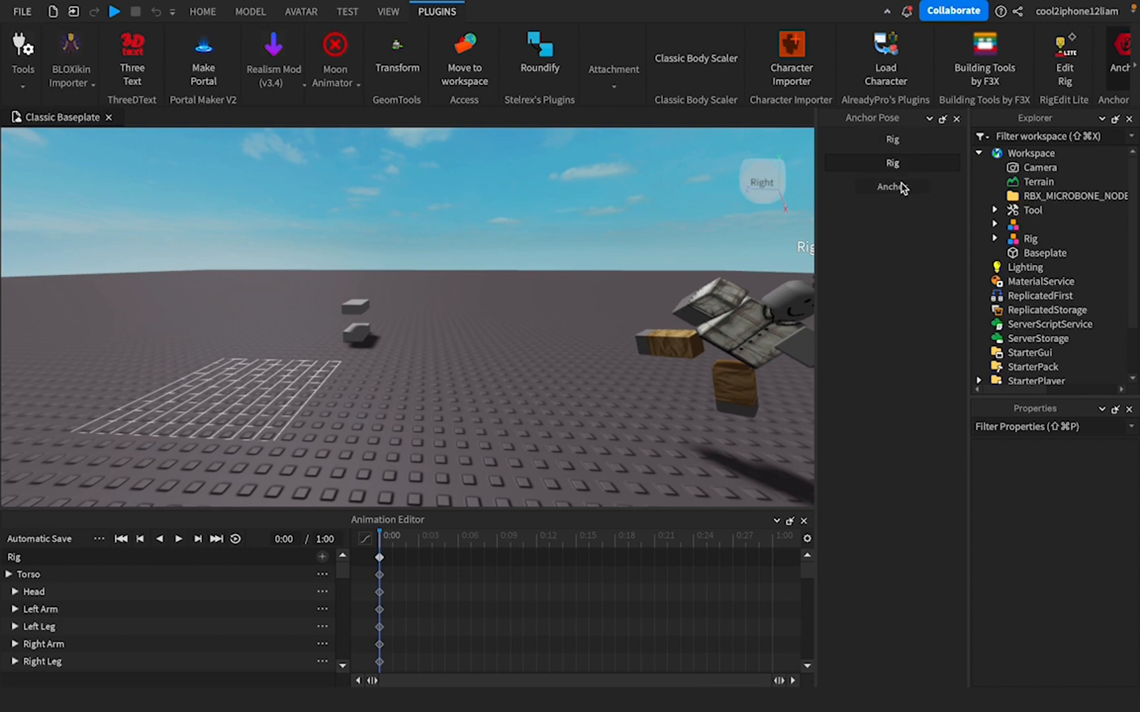
click(900, 188)
click(957, 119)
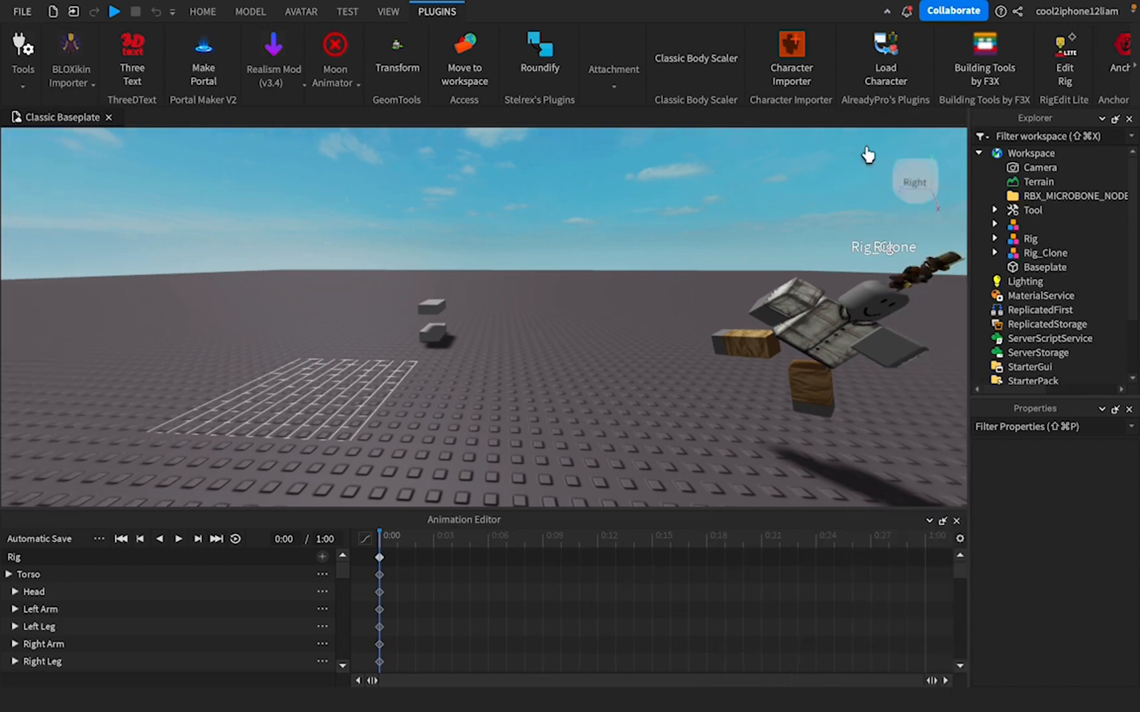
click(955, 521)
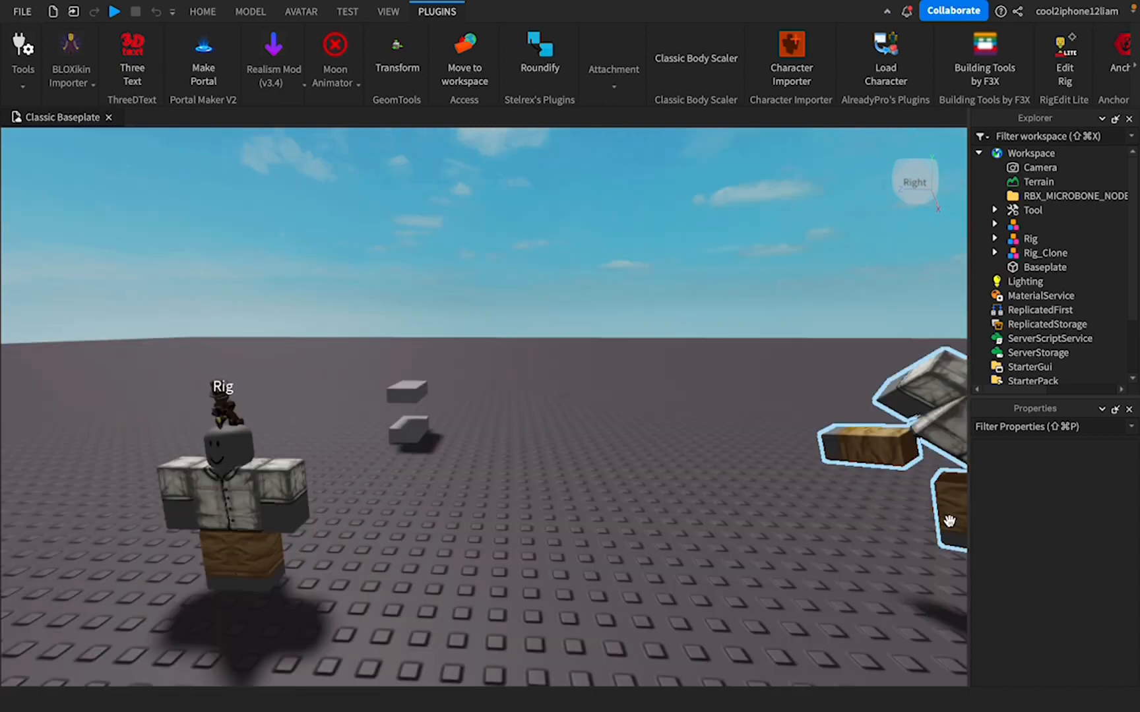
right_drag(667, 407, 618, 457)
right_drag(527, 495, 489, 462)
click(484, 462)
key(Delete)
click(396, 449)
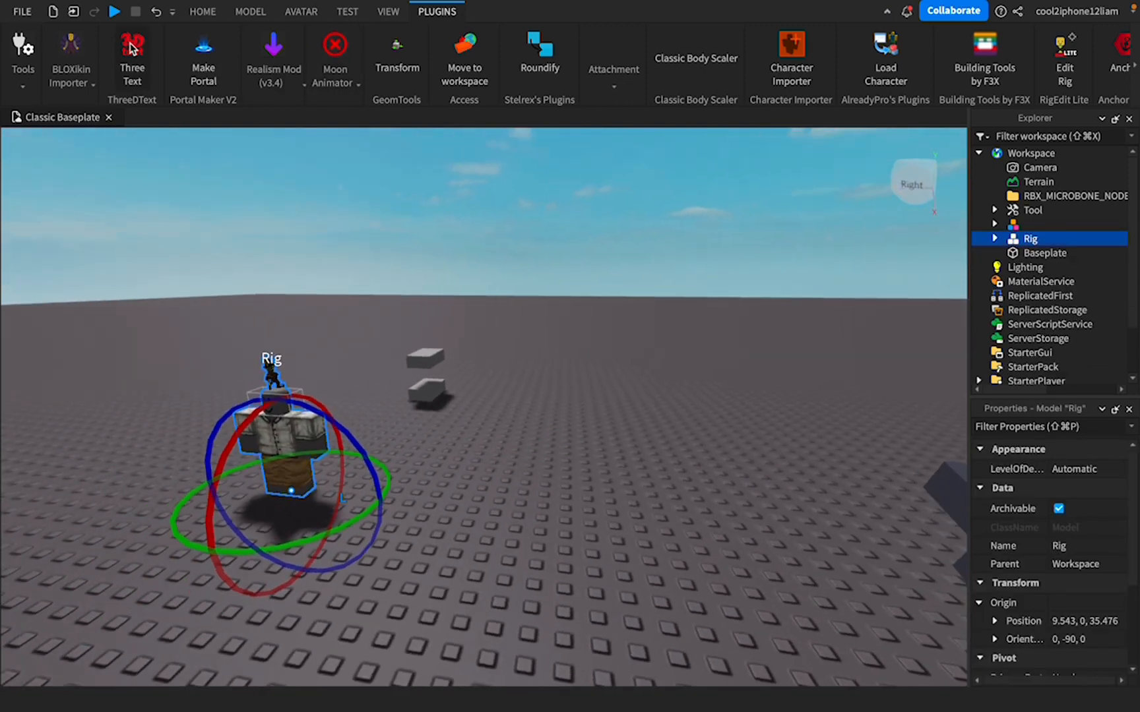
click(155, 11)
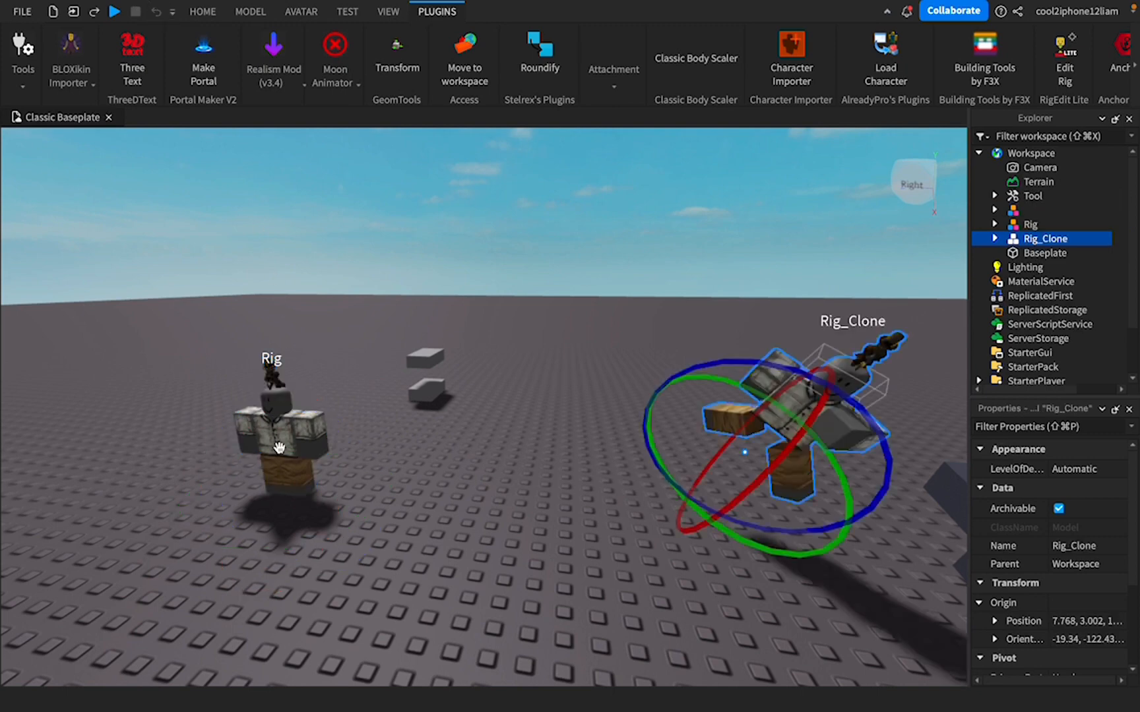
- Delete the original unposed Rig and keep the anchored Rig_Clone
click(241, 542)
click(287, 473)
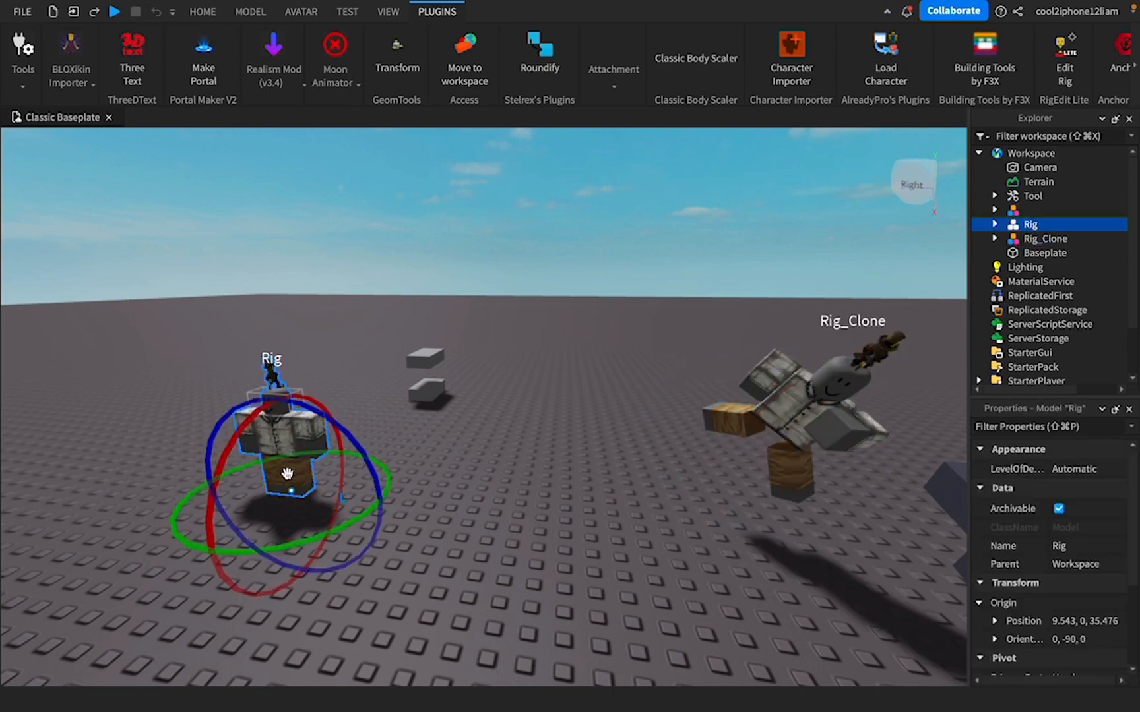
key(Delete)
- Examine the shirt graphic on the bunny-eared figure's torso up close and from a distance
right_drag(482, 466, 451, 470)
key(w)
key(s)
key(w)
key(w)
key(s)
key(w)
key(s)
key(w)
key(s)
key(w)
scroll(455, 473, up, 5)
scroll(468, 471, down, 4)
scroll(468, 471, down, 5)
scroll(450, 469, up, 6)
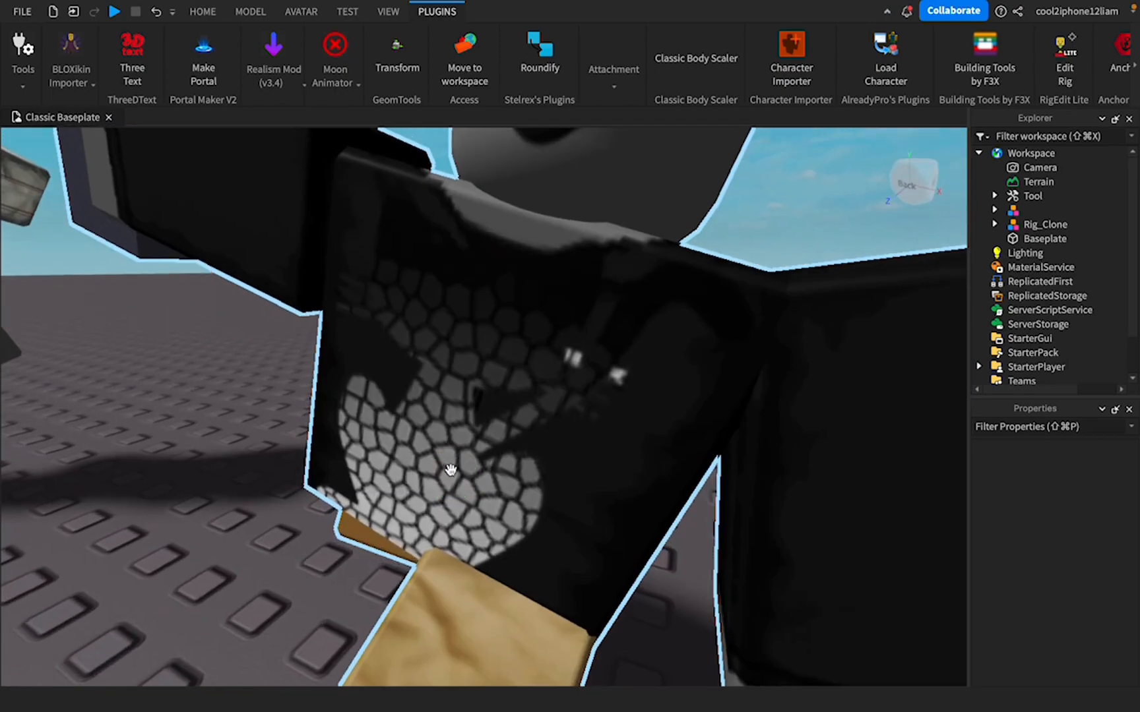
scroll(450, 469, down, 6)
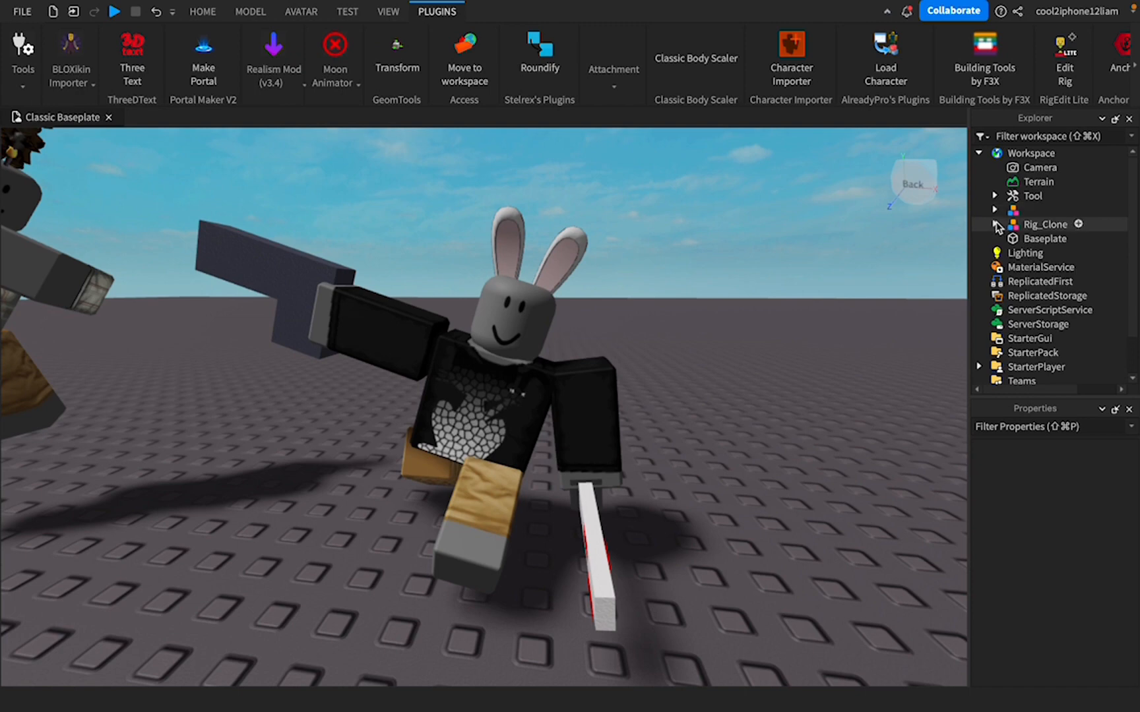
- Inspect the Graphic property of the Shirt Graphic inside the bunny-eared model, and collapse the model again
click(994, 224)
click(994, 224)
click(994, 210)
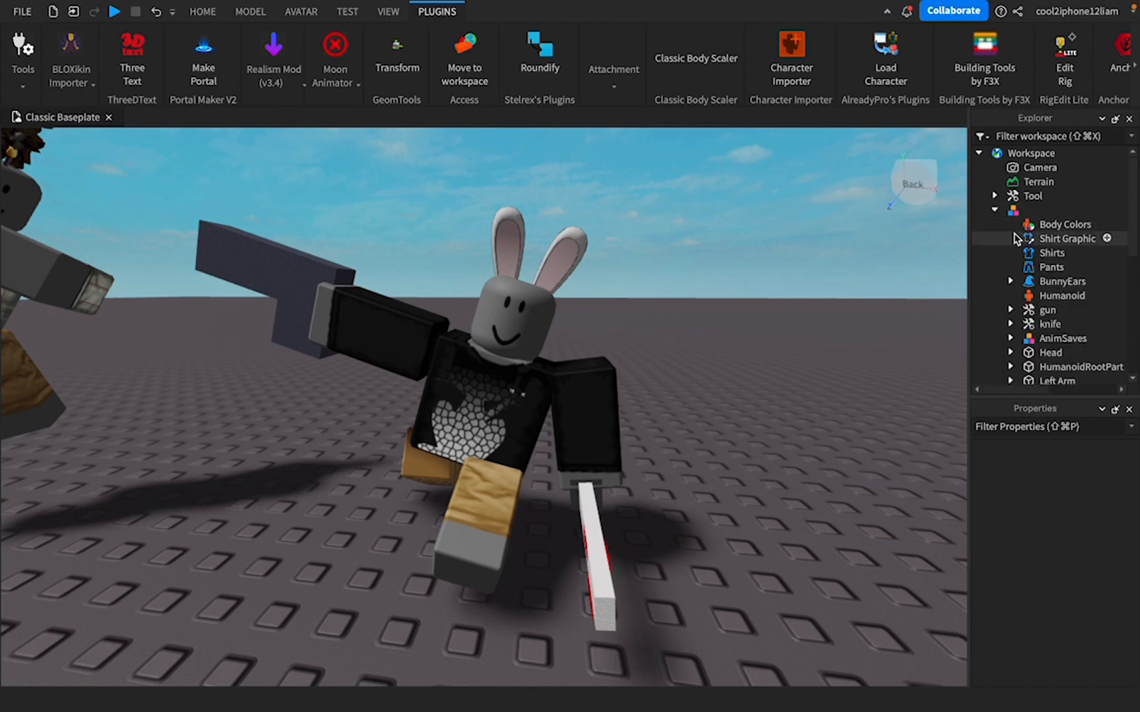
click(1051, 238)
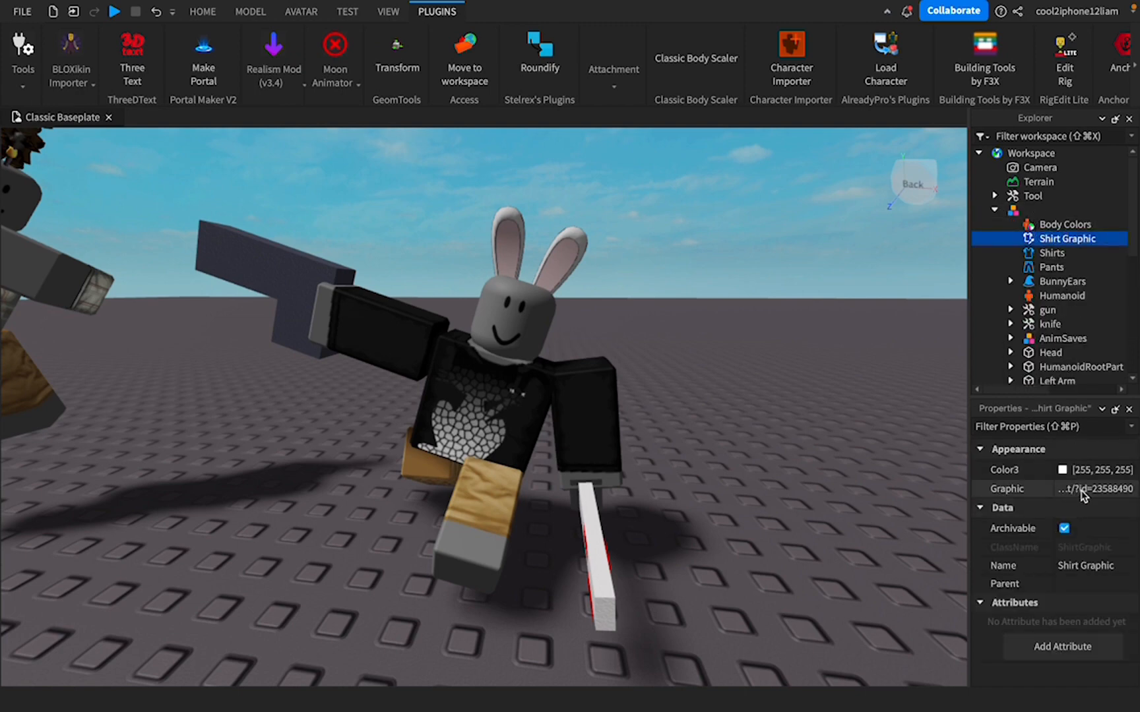
click(995, 211)
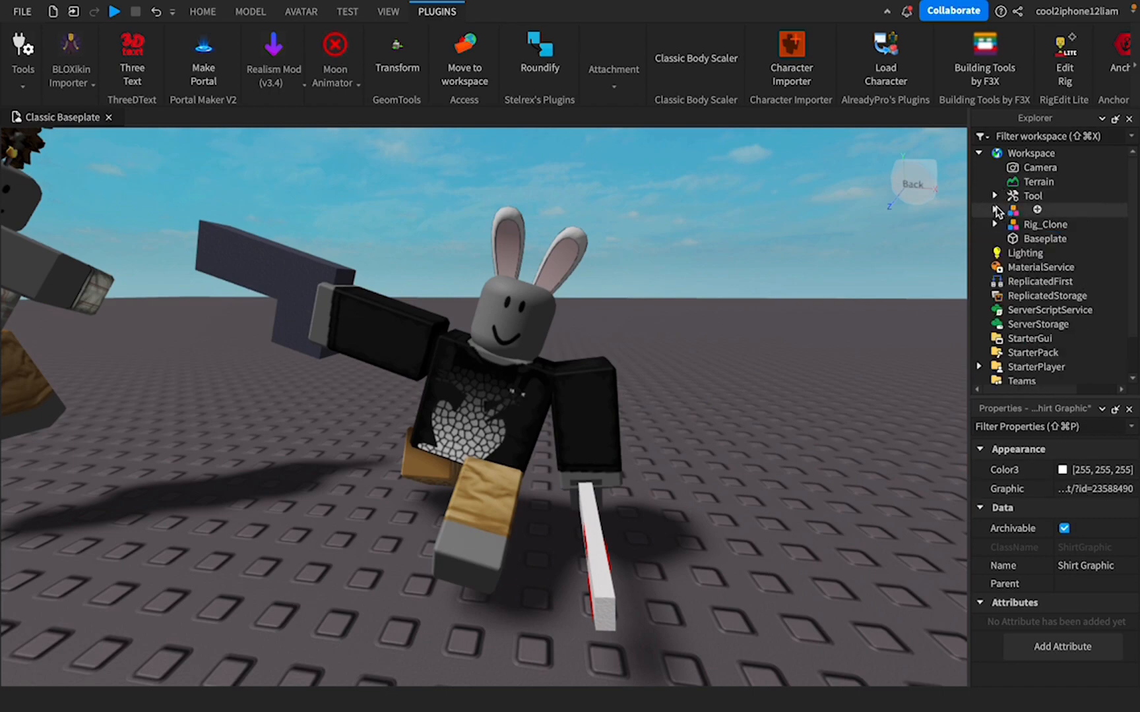
click(843, 222)
- Rename Rig_Clone to a blank name to remove the label above its head
scroll(843, 222, down, 5)
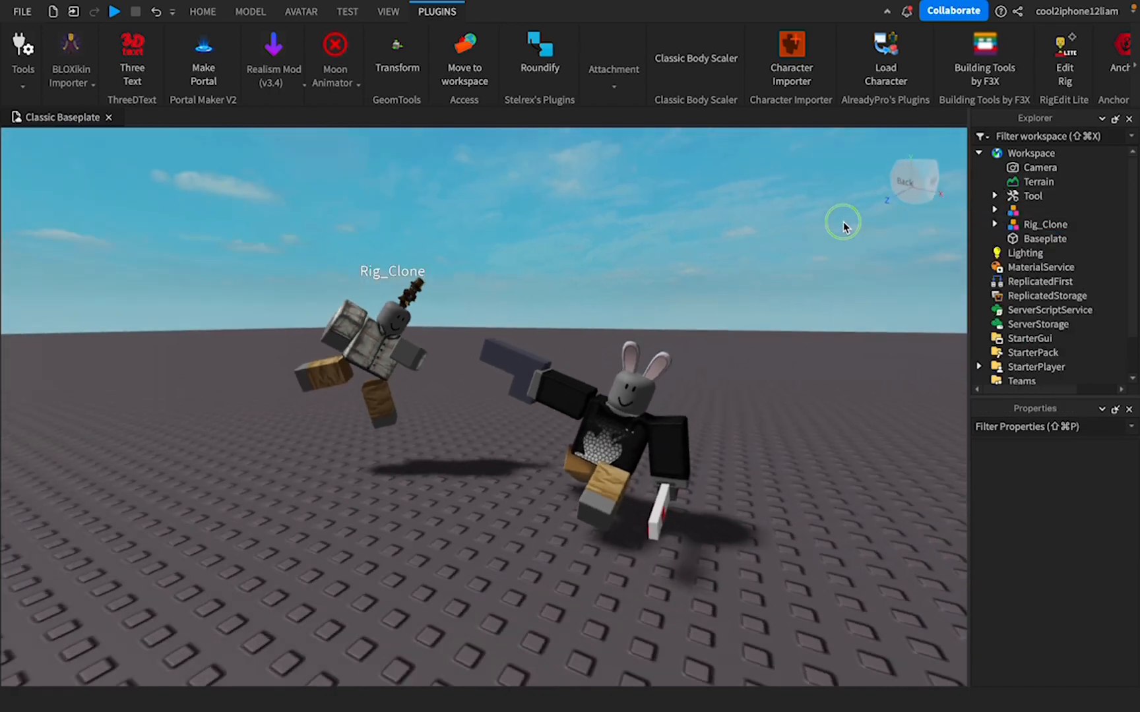
key(w)
right_drag(843, 223, 843, 223)
key(s)
right_drag(662, 298, 663, 298)
key(w)
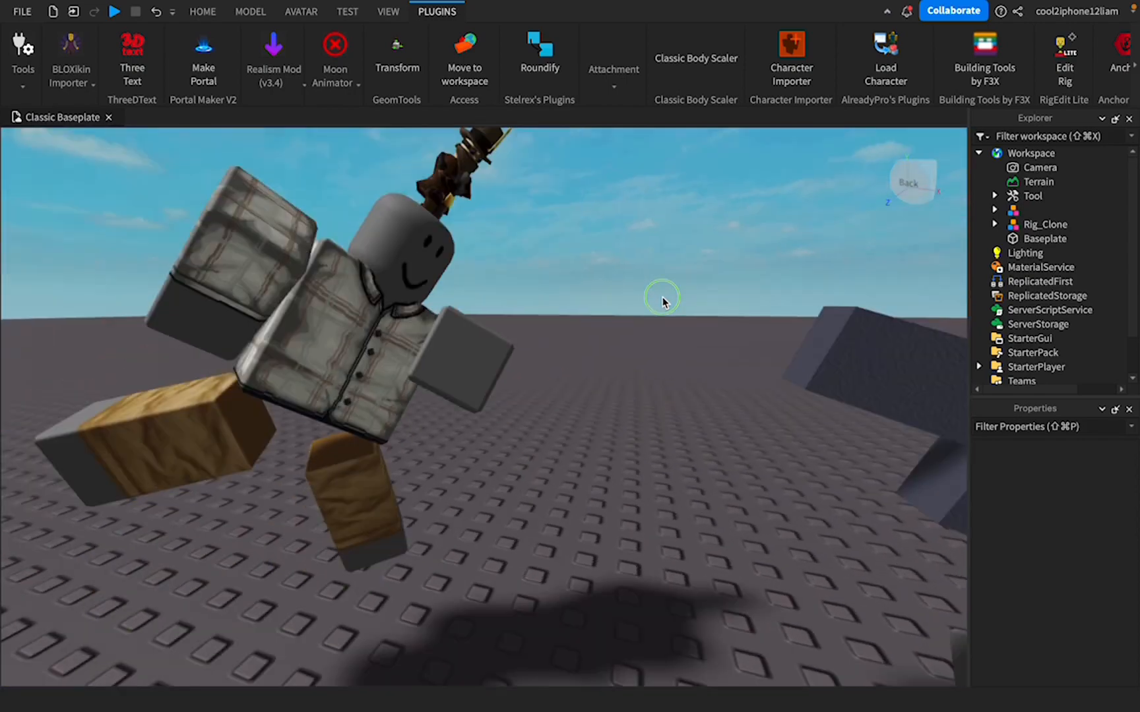
key(s)
click(1044, 224)
right_click(1040, 226)
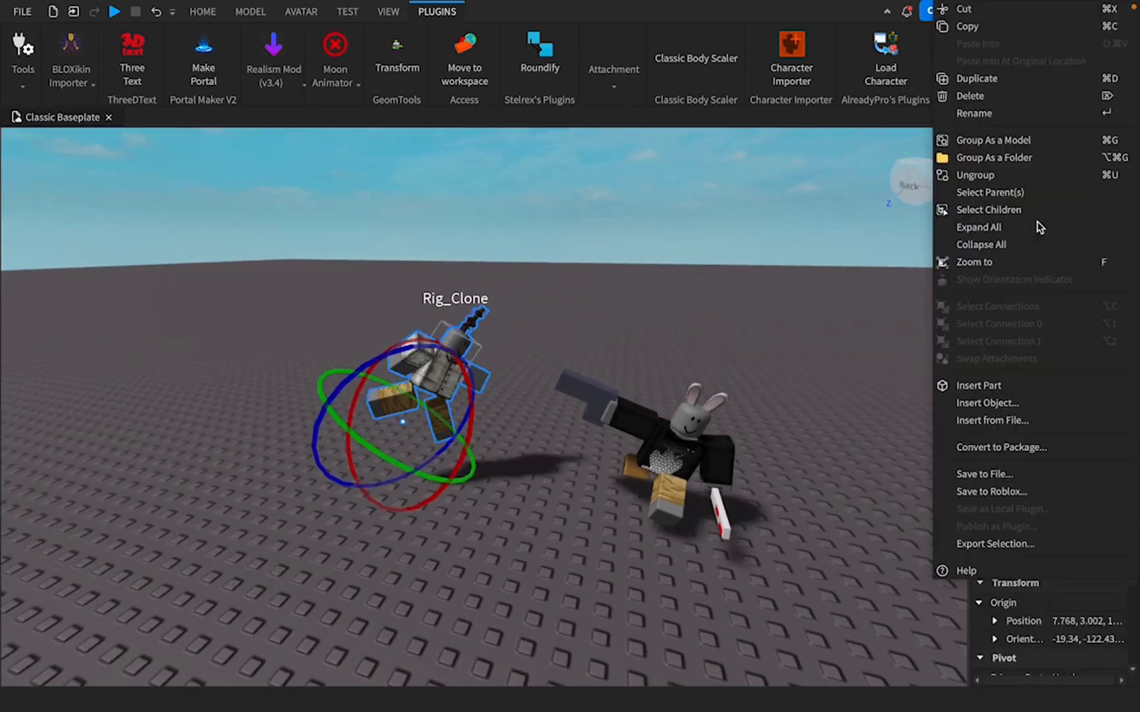
click(973, 112)
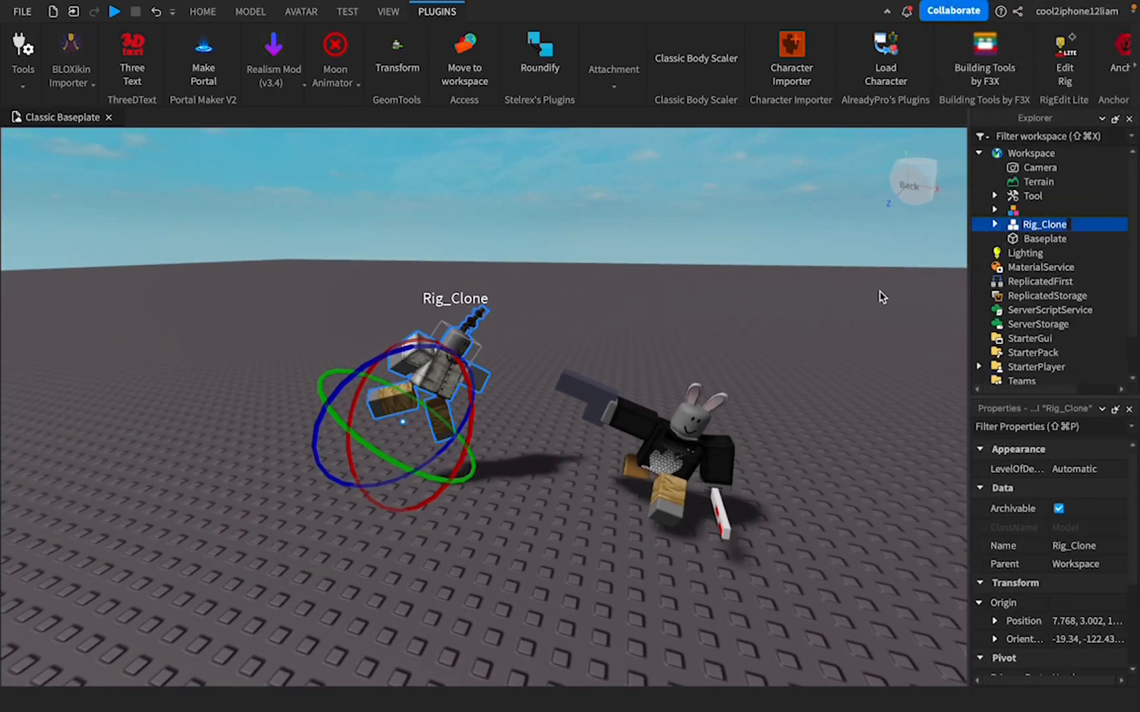
key(BackSpace)
key(Return)
click(769, 297)
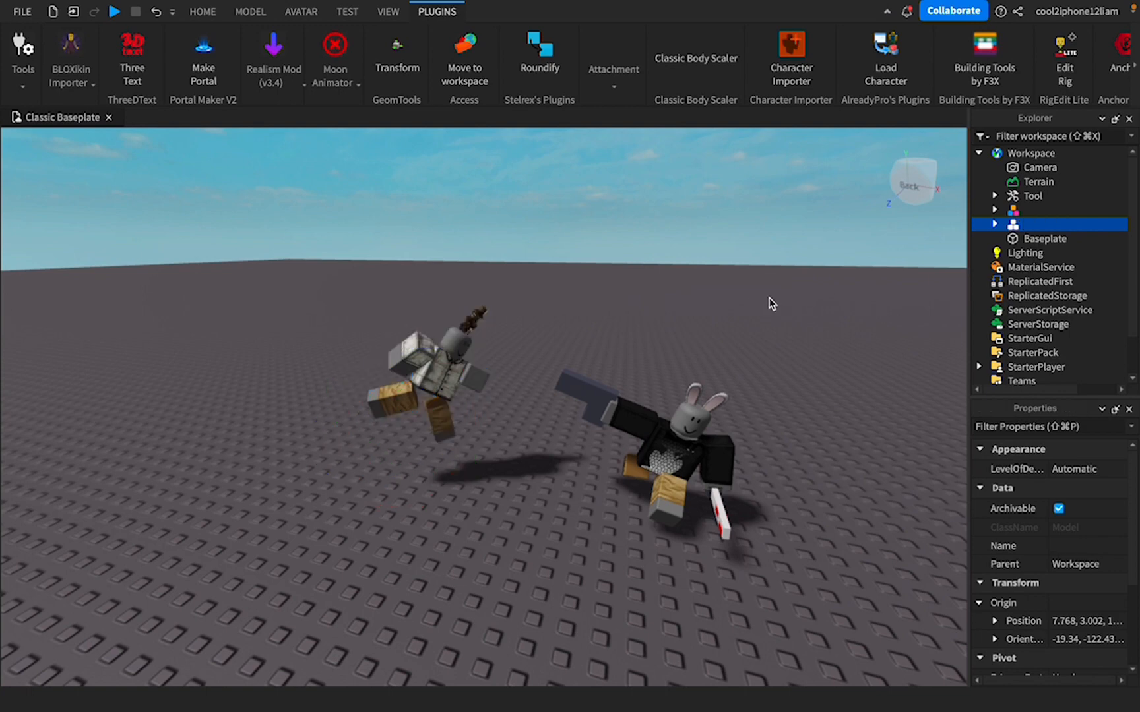
- Identify the two unnamed character models by selecting them in turn, and clear the selection
click(1015, 224)
click(1005, 211)
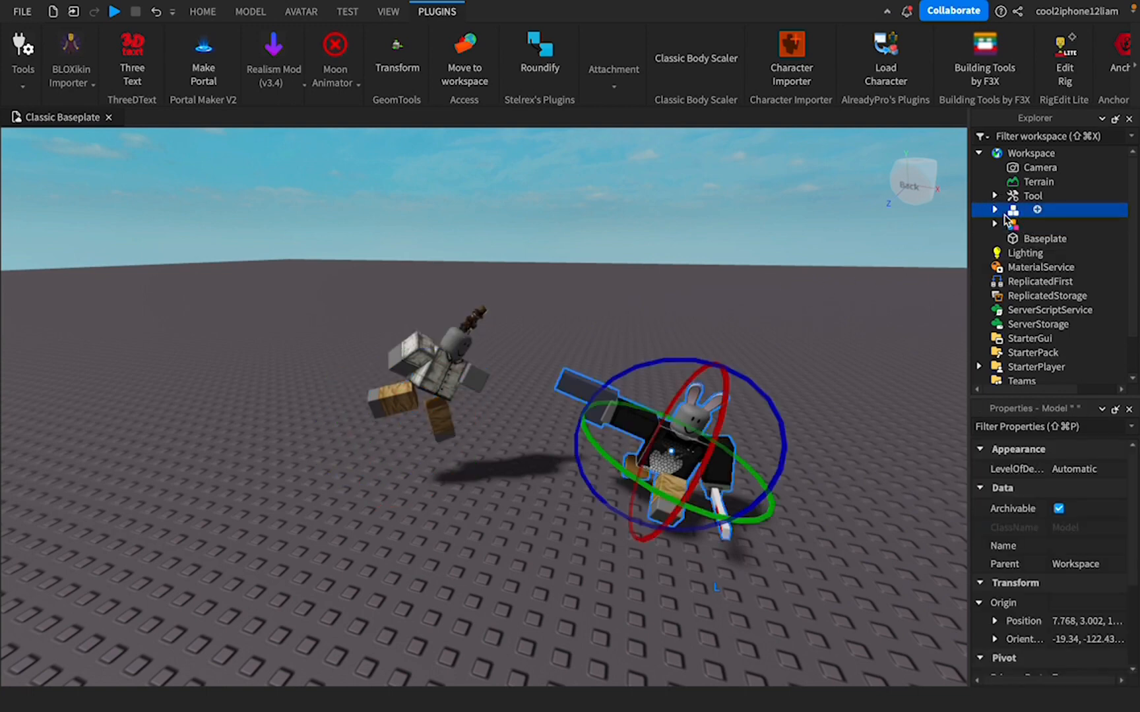
click(836, 213)
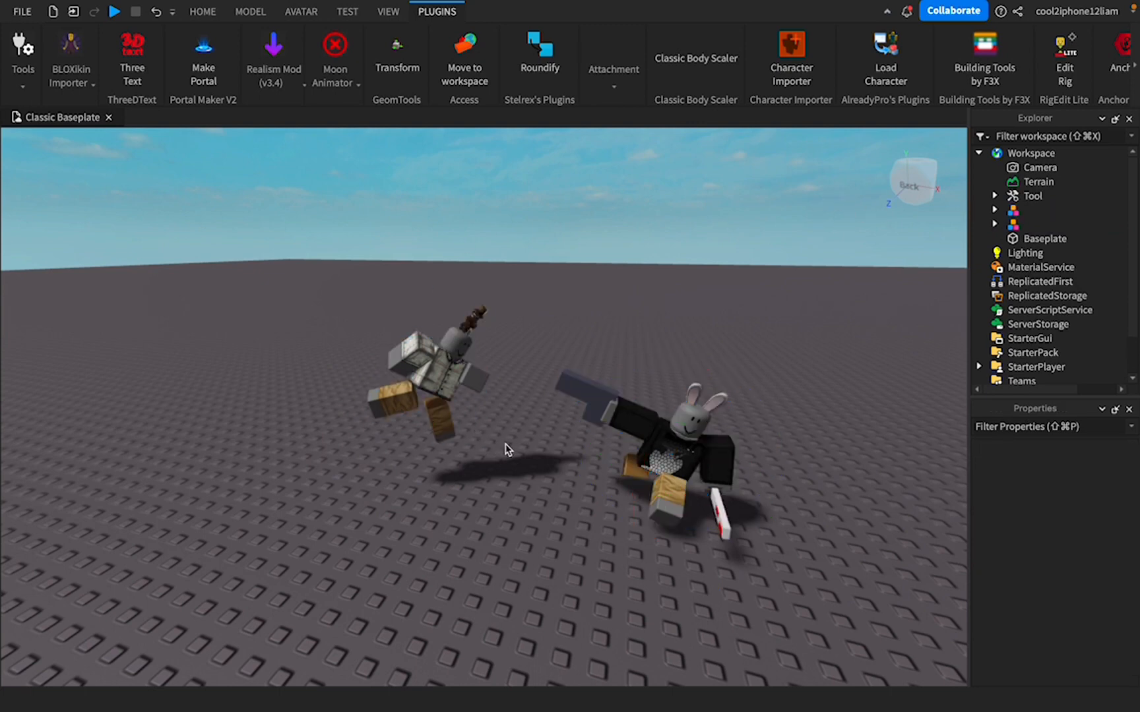
mouse_move(638, 6)
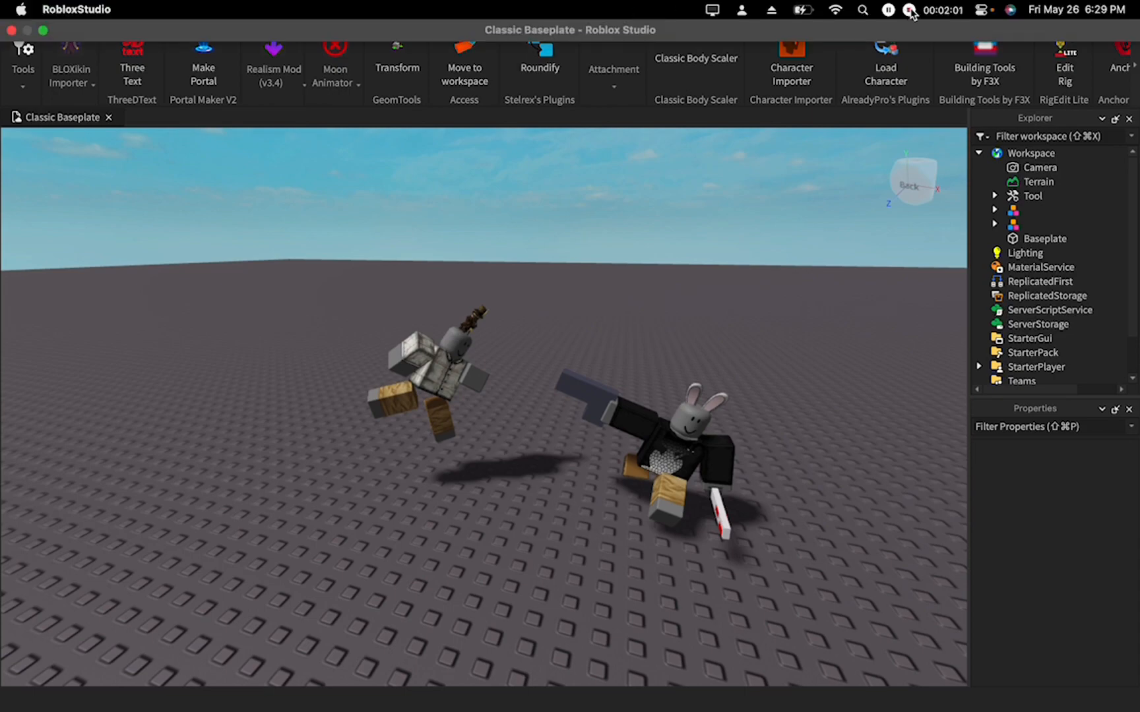
click(909, 11)
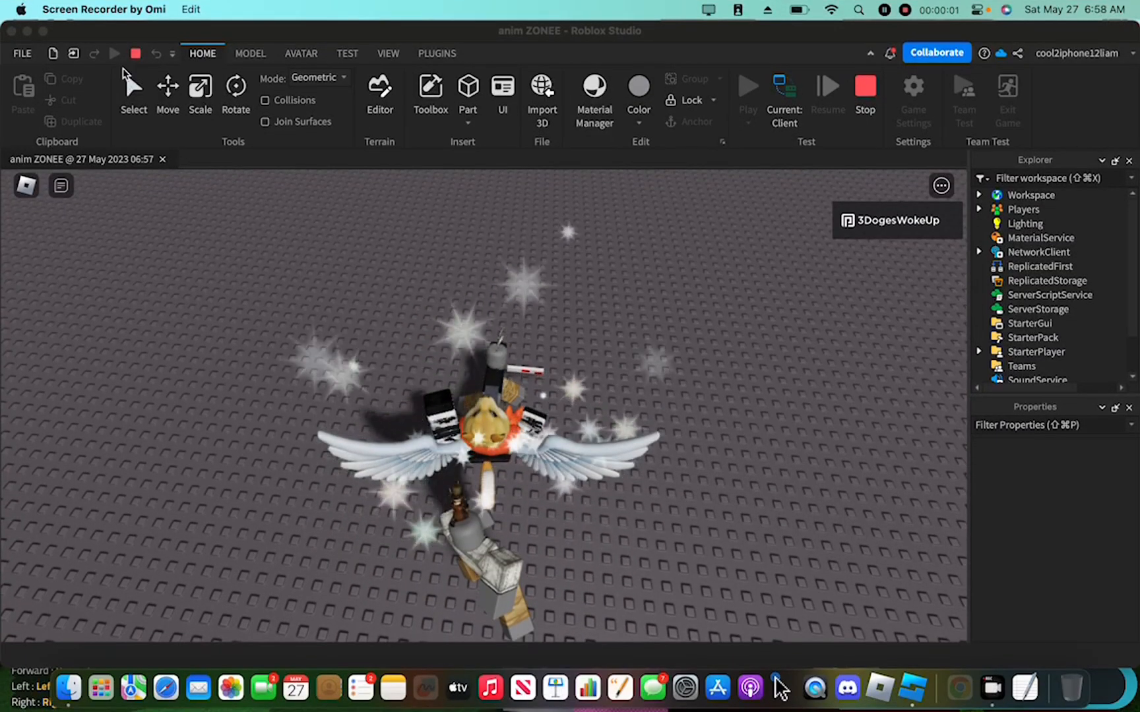
- Examine the two anchored poses from several sides in the full-screen playtest using shift lock, and stop the test
click(43, 32)
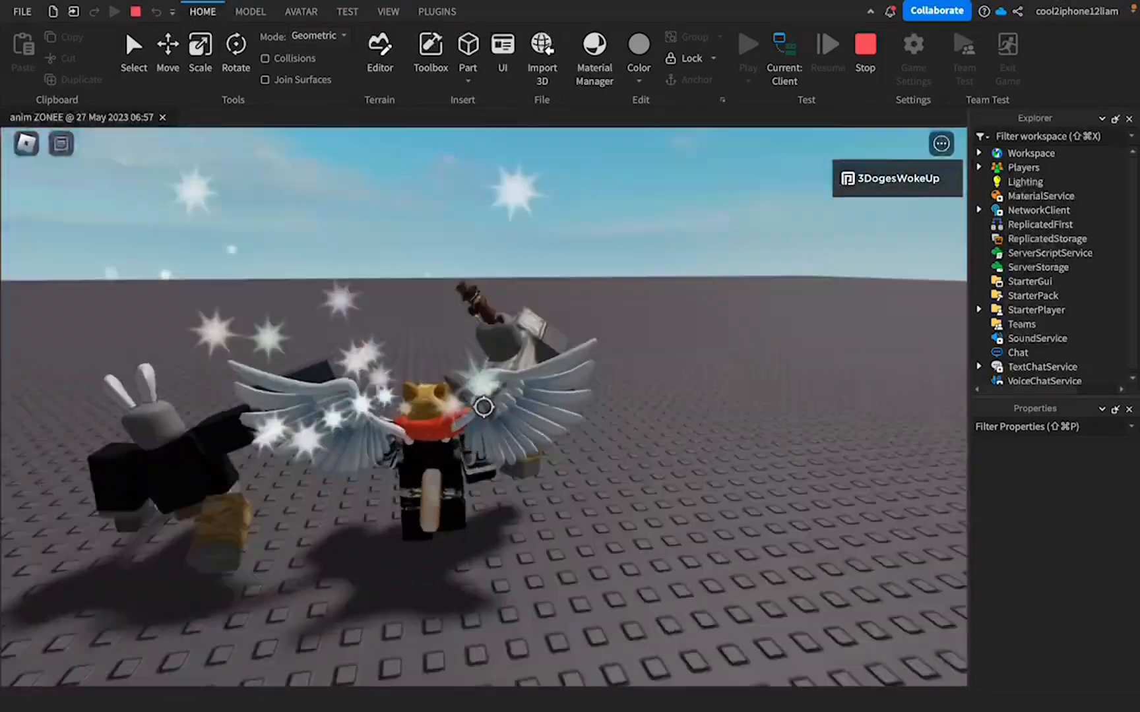
key(shift)
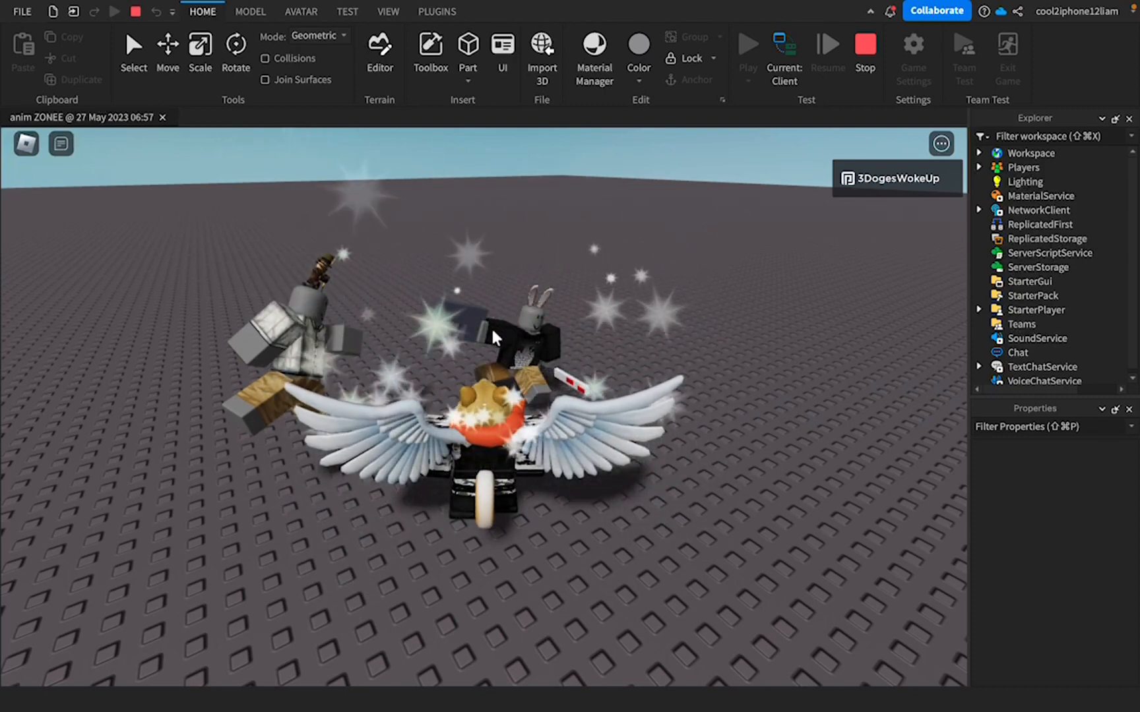
key(shift)
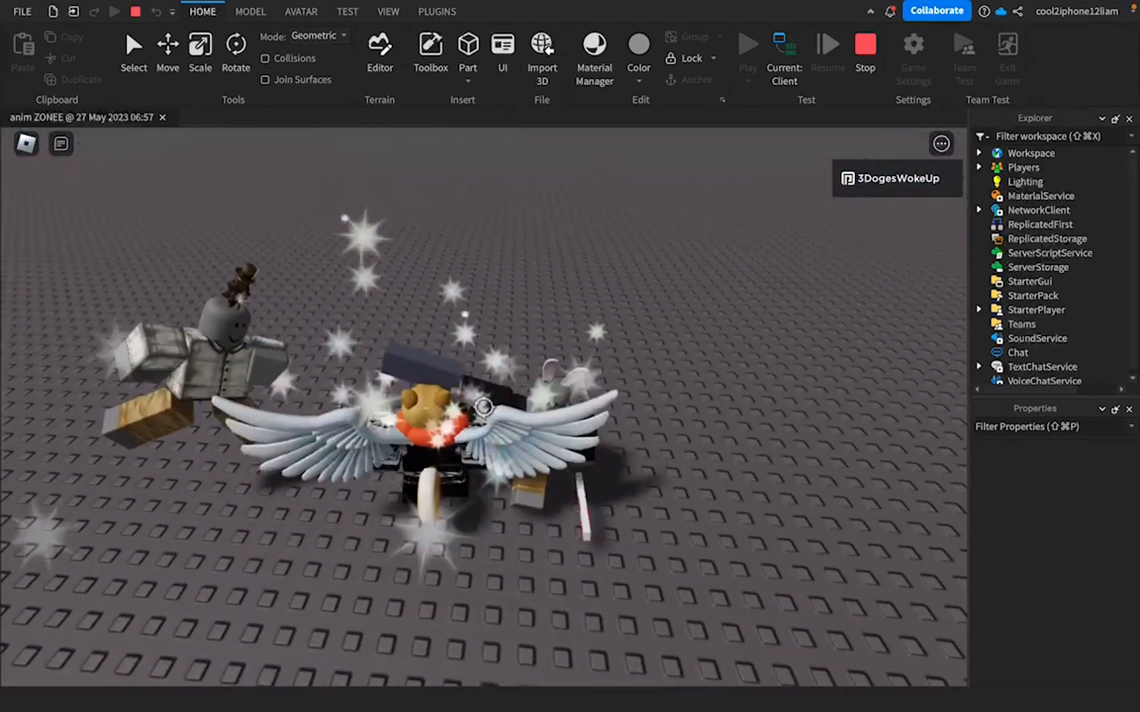
key(shift)
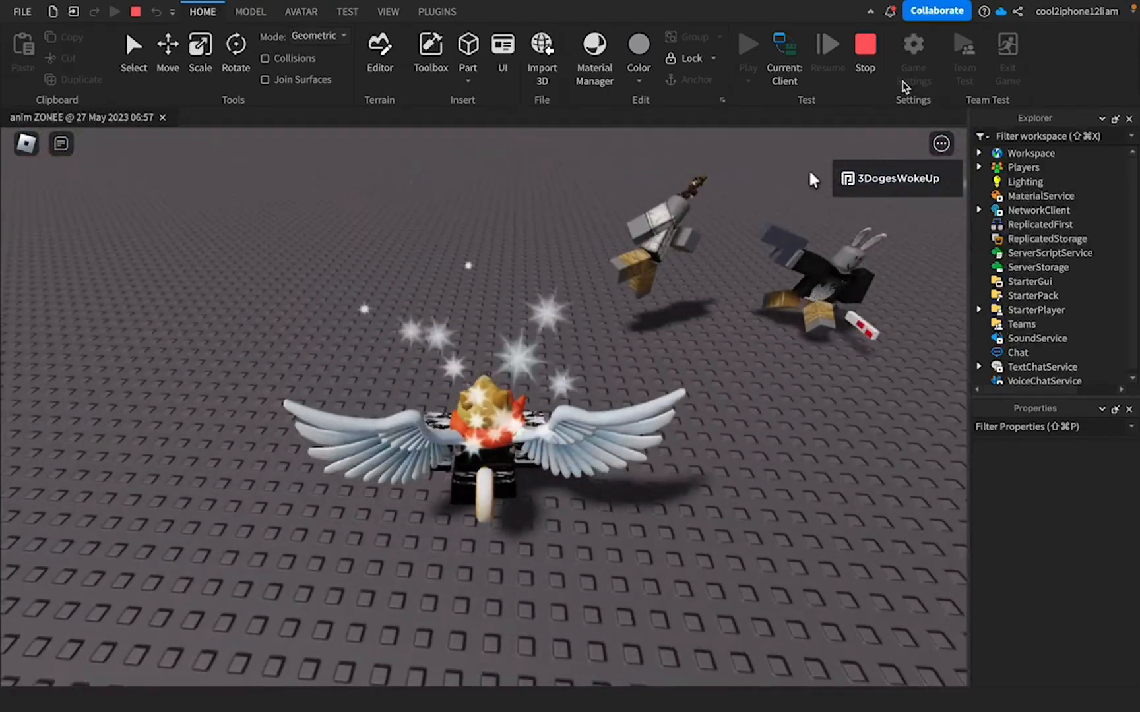
click(865, 45)
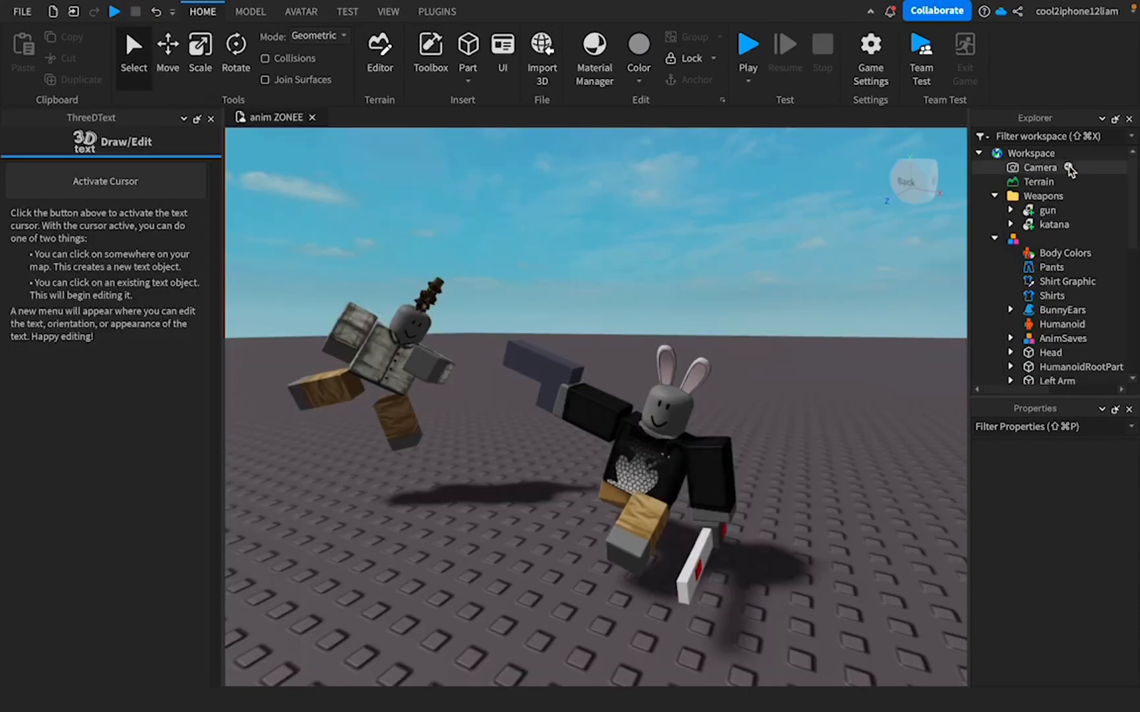
- Inspect the gun's WeldConstraint in the Weapons folder and the bunny-eared rig's Right Arm that it connects to
click(1032, 216)
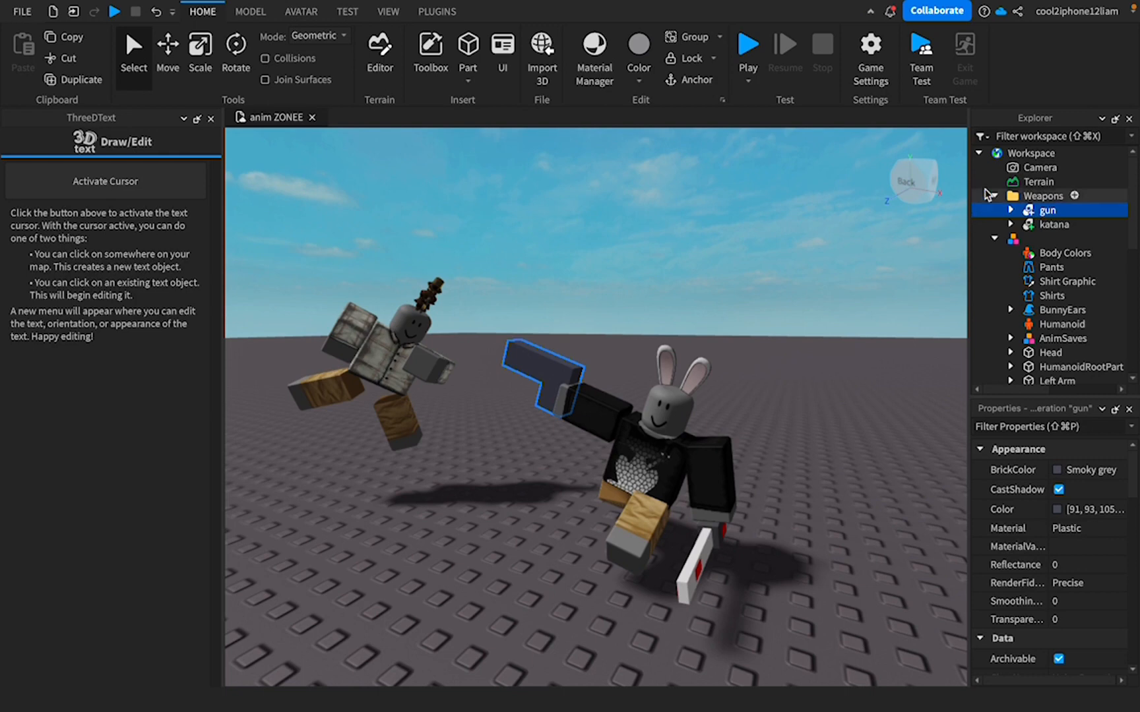
click(1011, 210)
click(1068, 224)
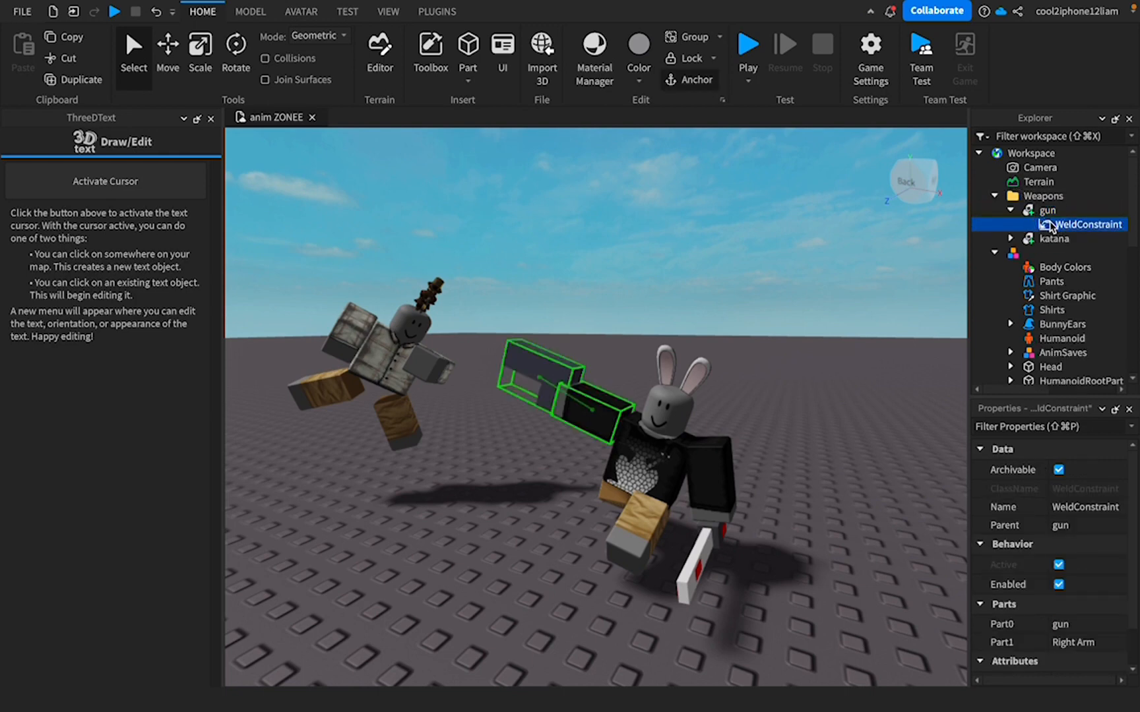
scroll(1051, 339, down, 1)
scroll(1051, 347, down, 2)
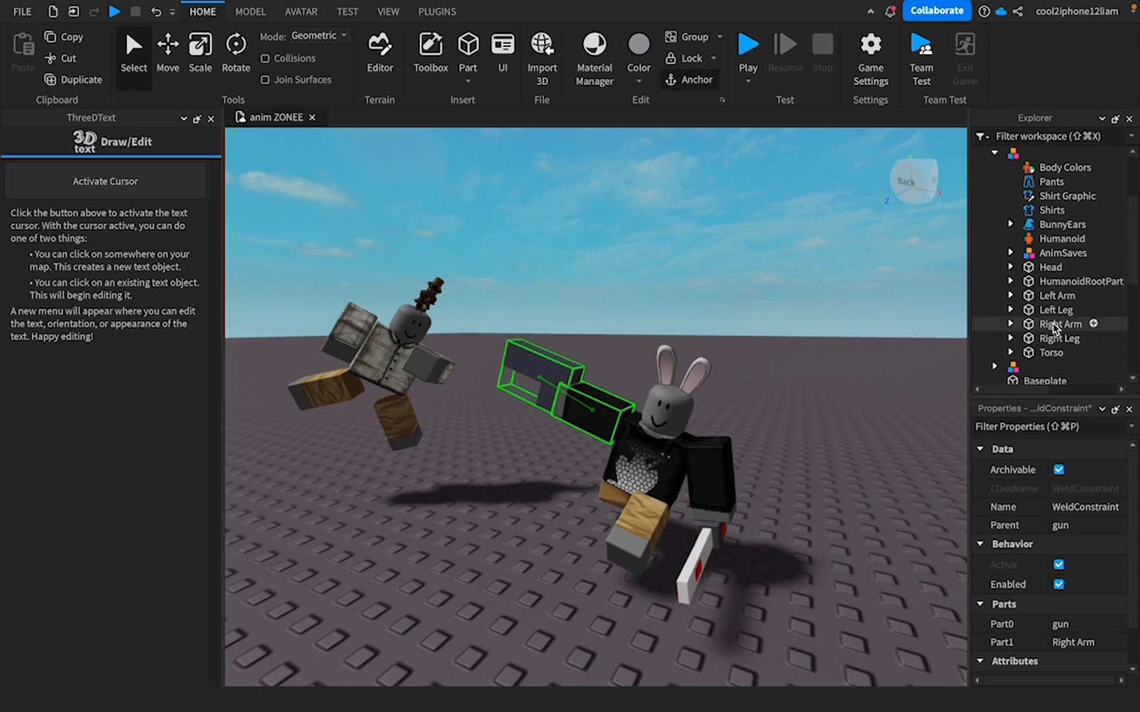
click(1056, 324)
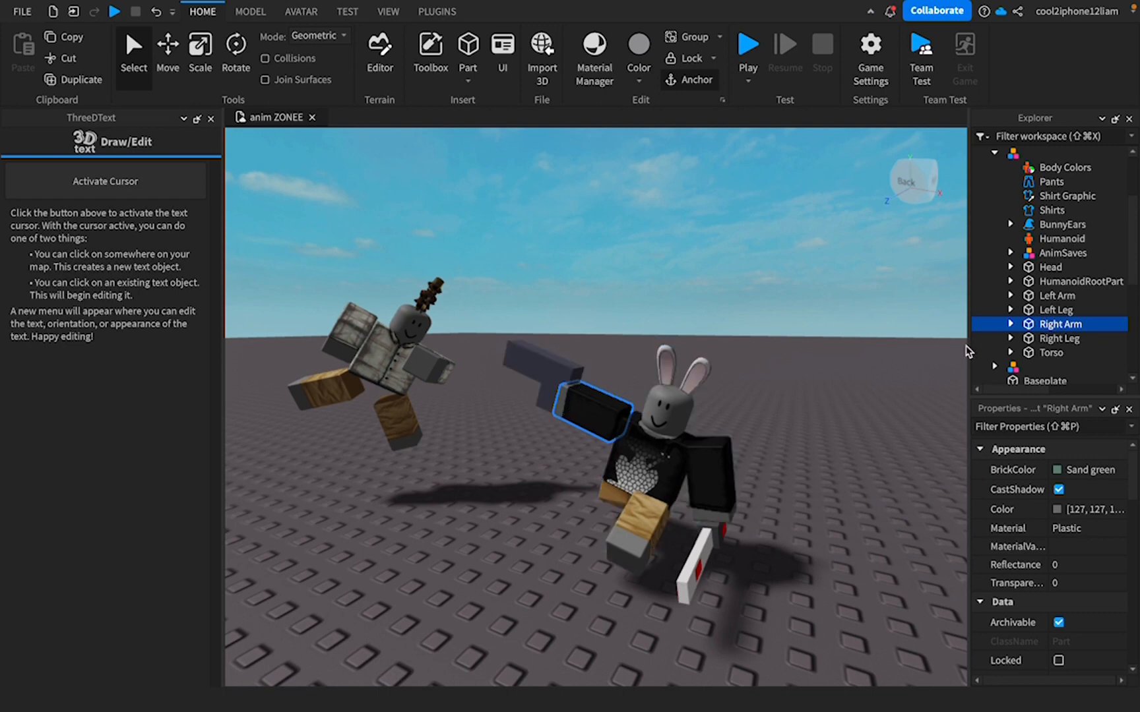
scroll(1031, 315, up, 3)
click(1081, 224)
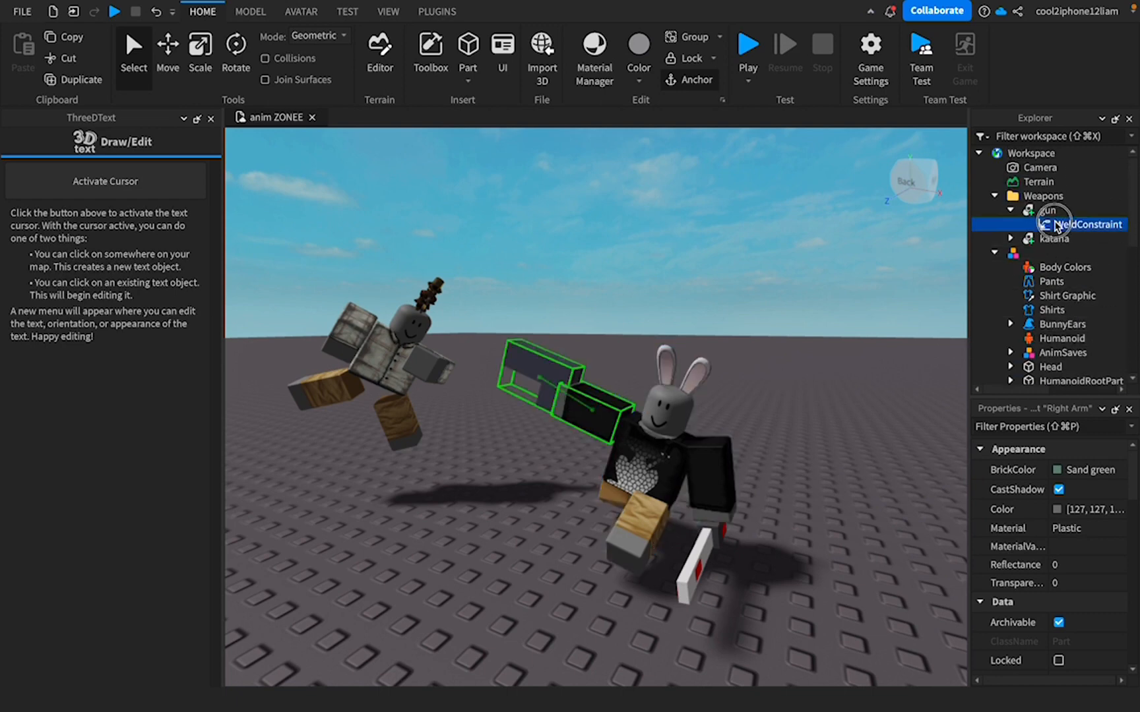
- Set the gun weld's Part0 to gun and its Part1 to the bunny-eared rig's Right Arm, and collapse the gun
click(1058, 625)
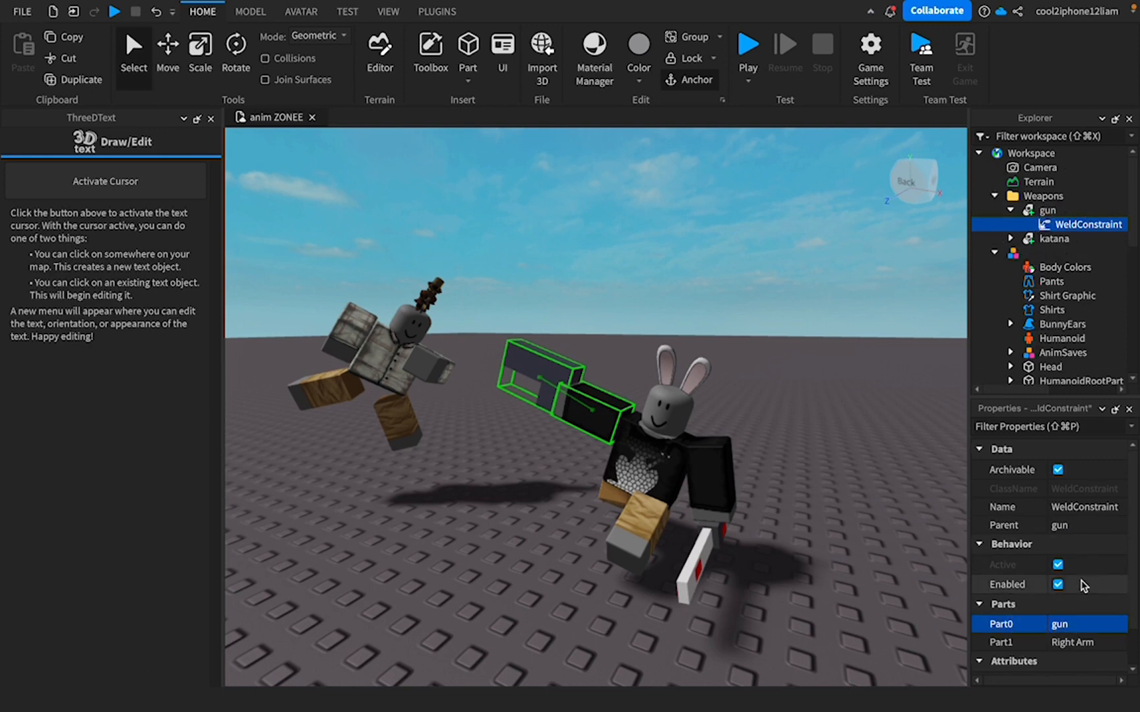
click(1058, 642)
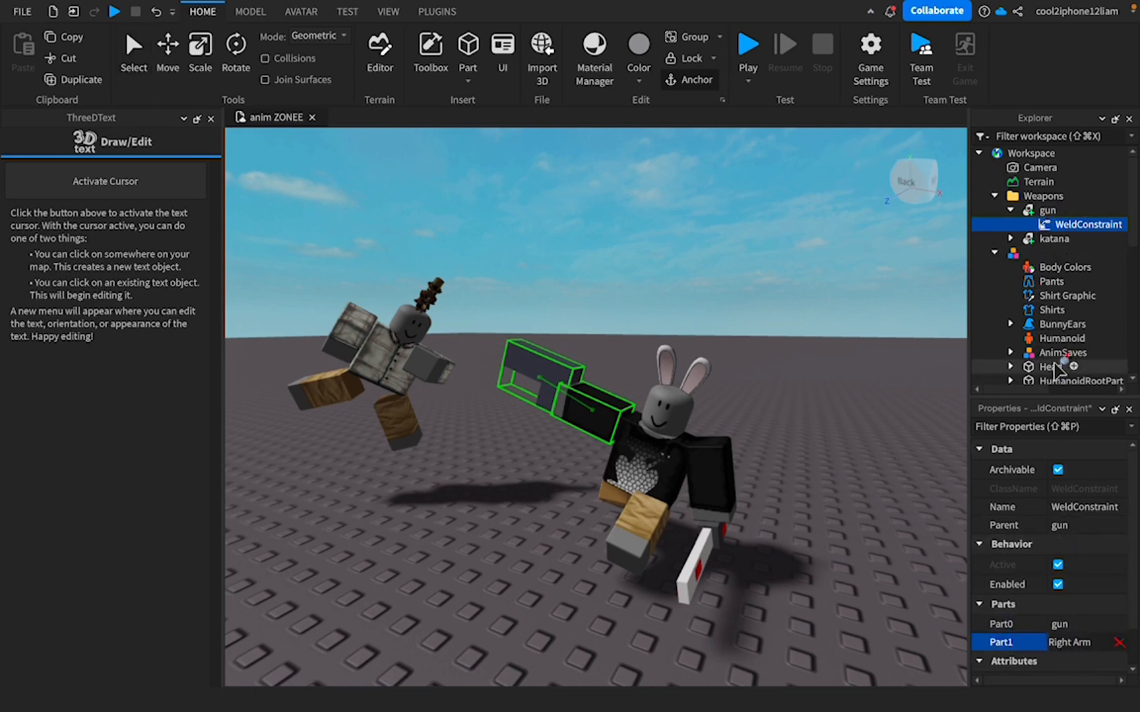
scroll(1058, 340, down, 3)
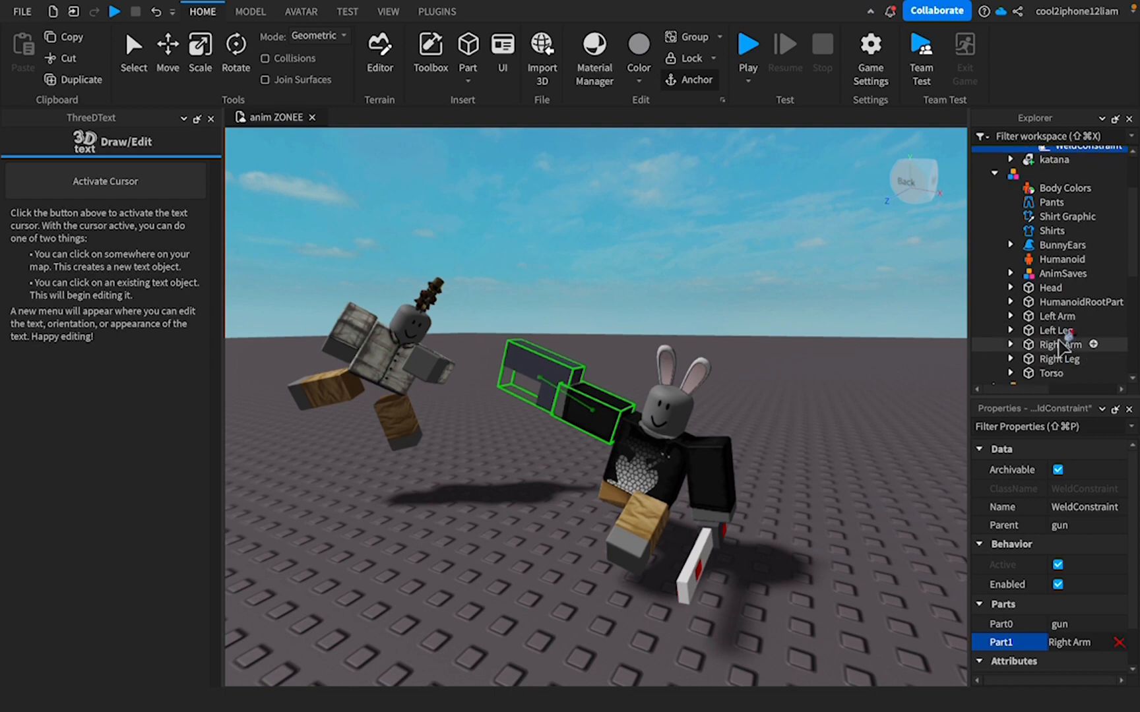
click(1059, 345)
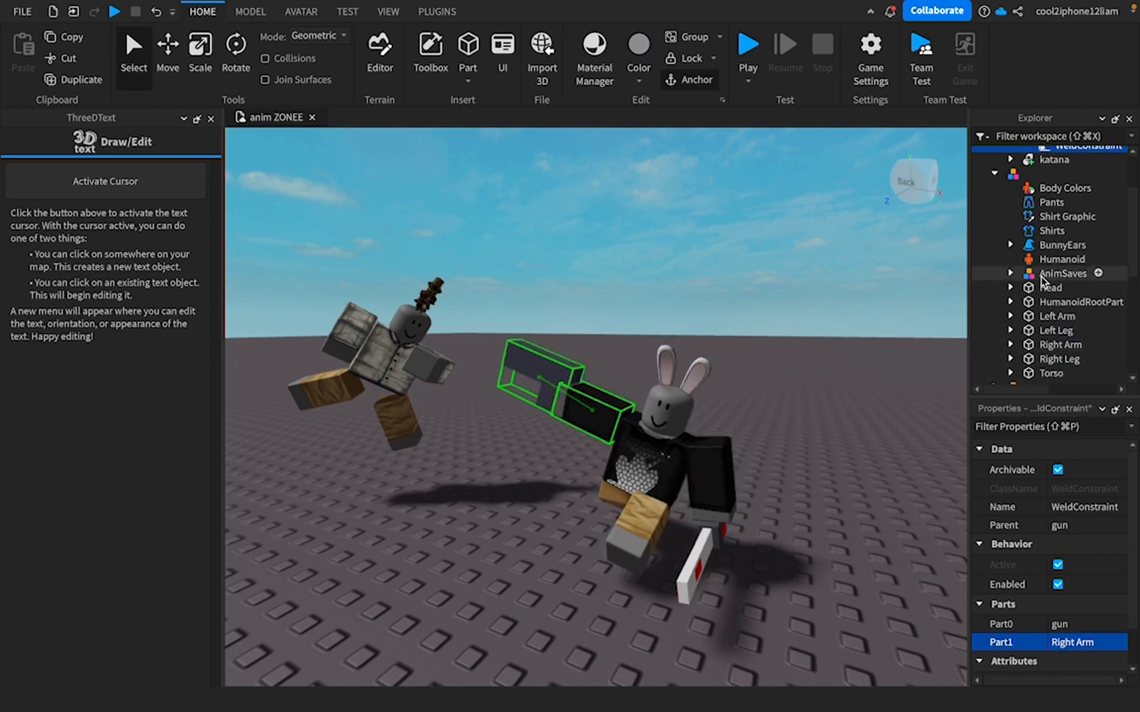
scroll(1049, 277, up, 3)
click(1010, 209)
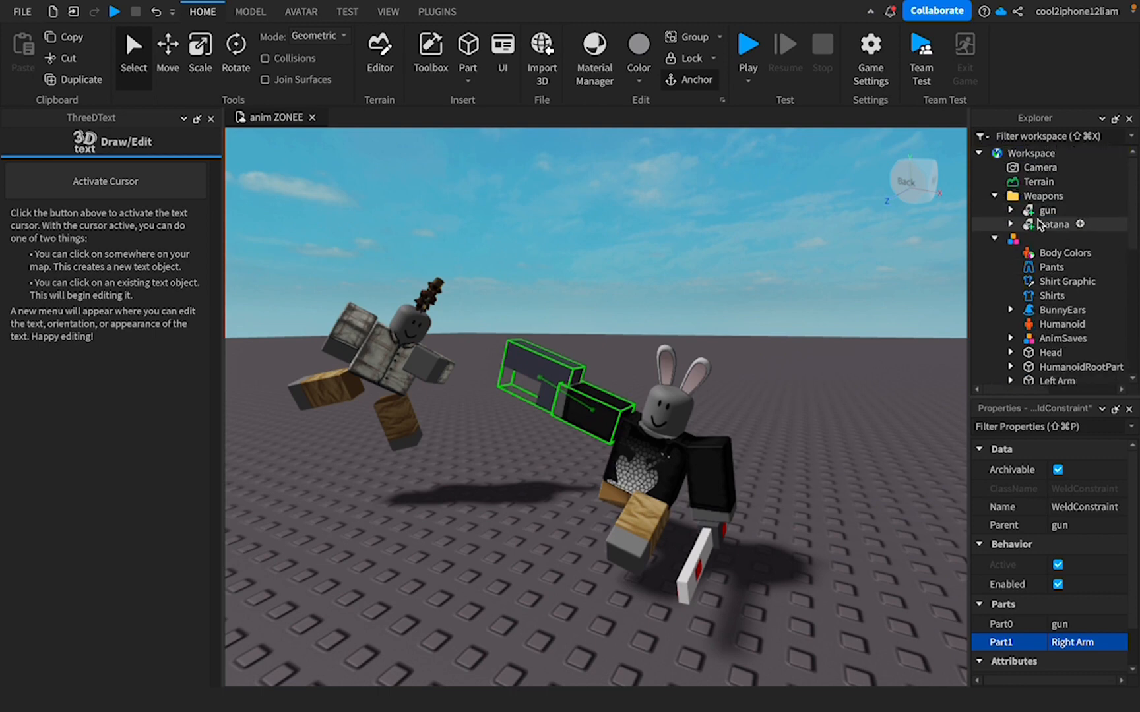
- Set the katana WeldConstraint's Part0 to katana and its Part1 to the bunny-eared rig's Left Arm
click(1016, 225)
click(1010, 224)
click(1085, 239)
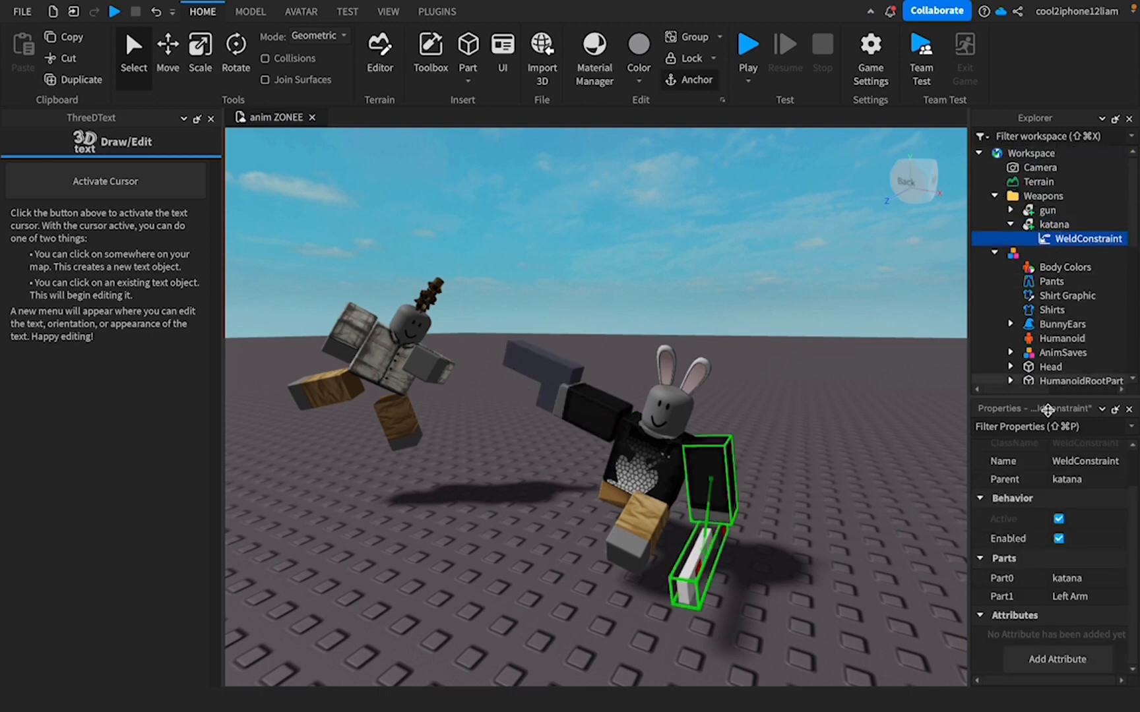
click(1072, 578)
click(1039, 224)
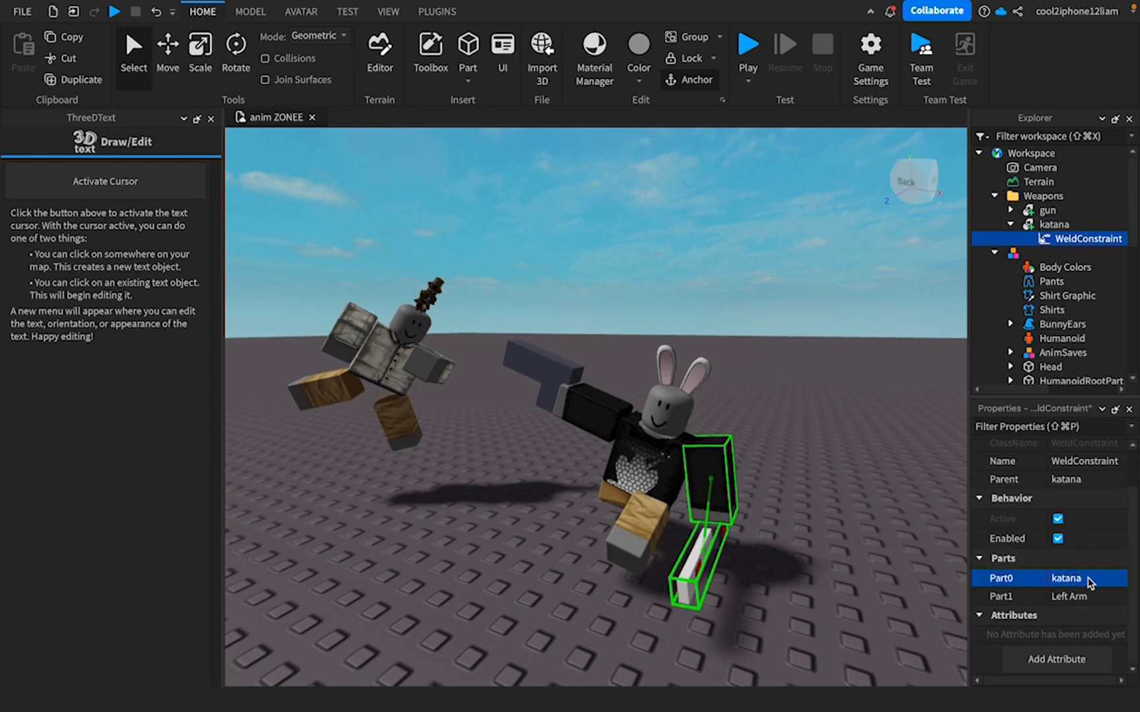
click(1076, 594)
scroll(1068, 360, down, 2)
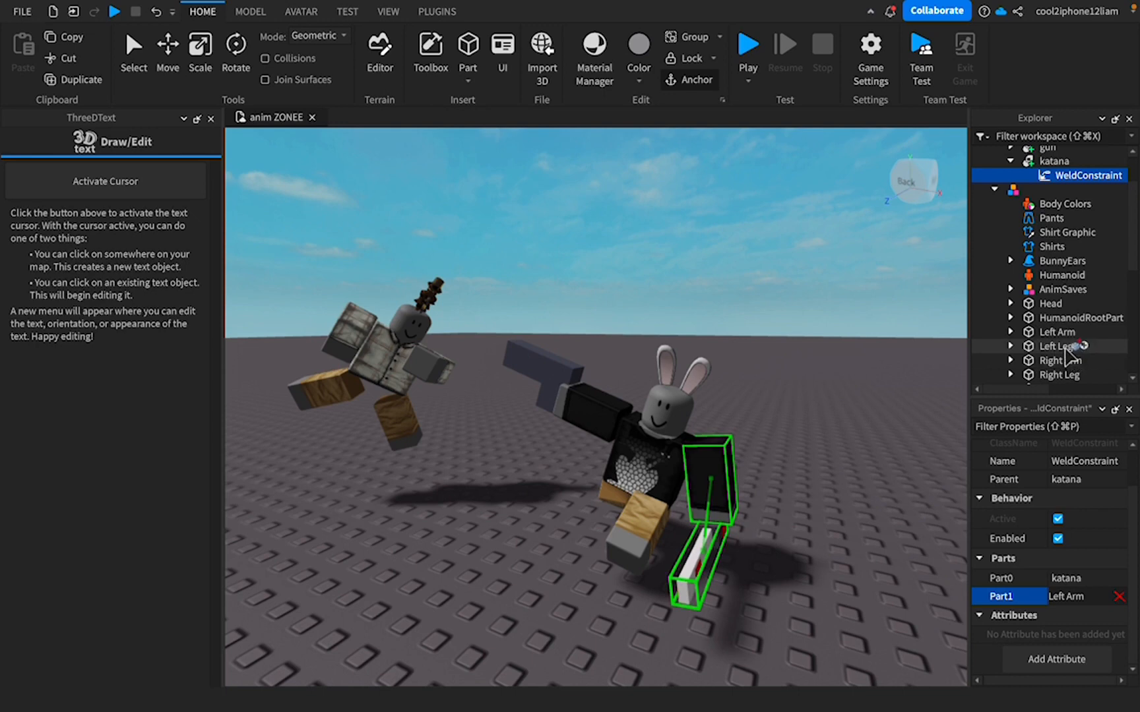
click(1058, 331)
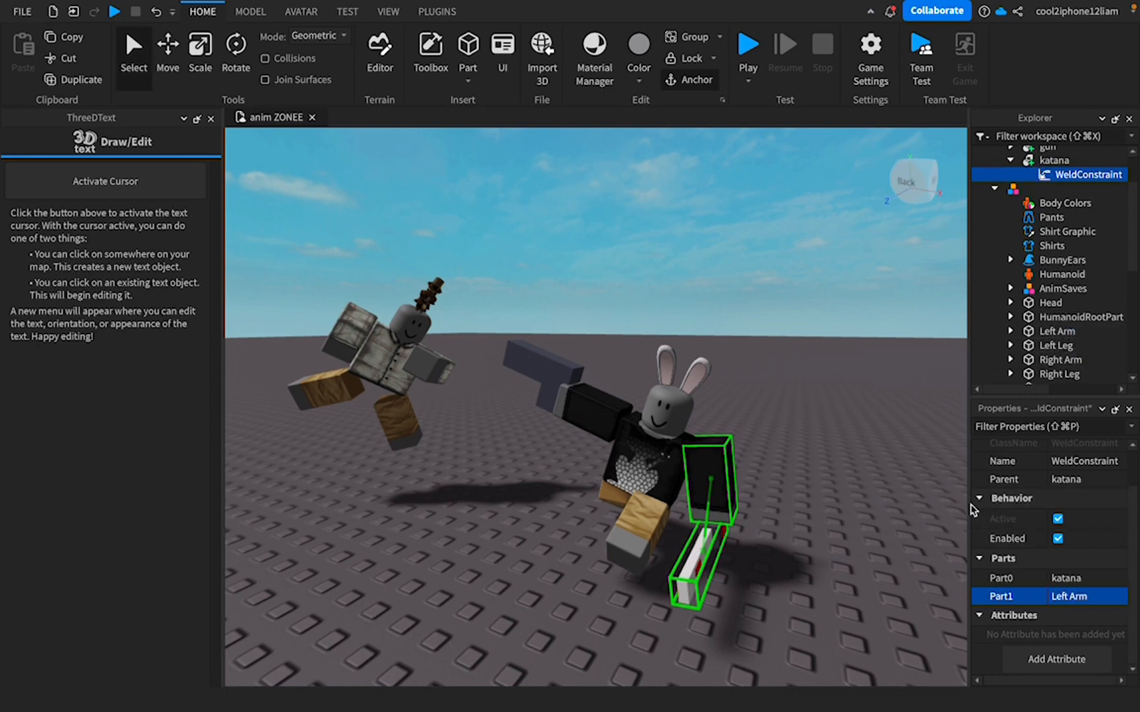
scroll(1006, 513, up, 2)
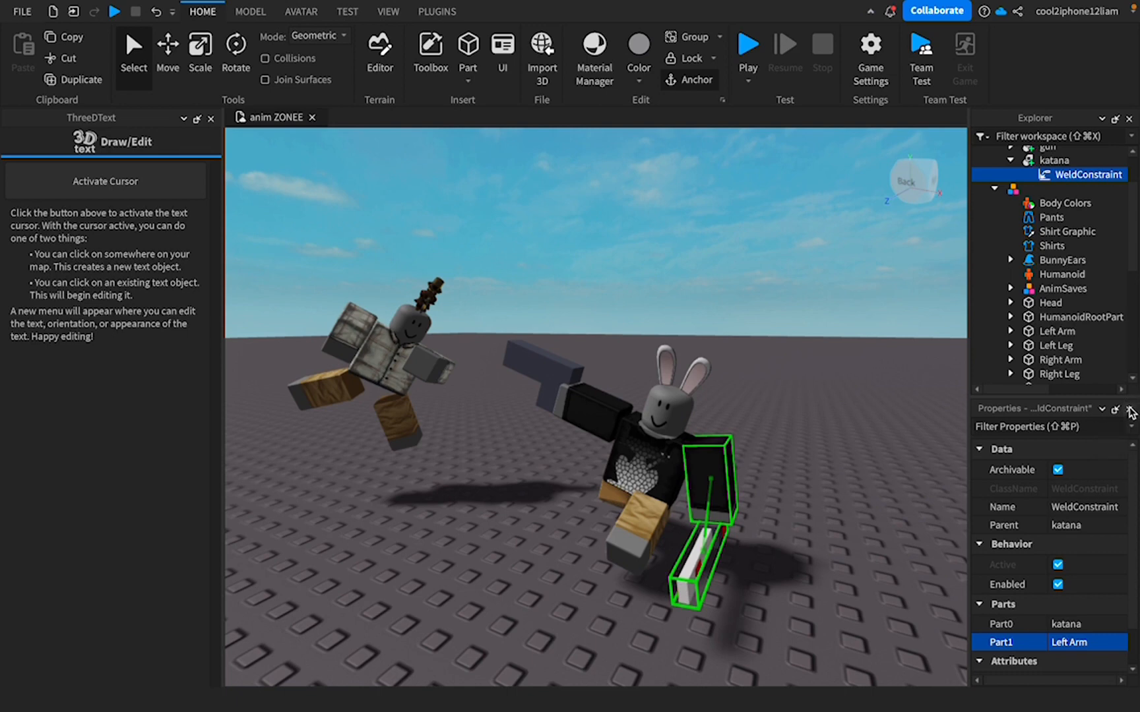
- Move the gun and katana from the Weapons folder into the bunny-eared rig's model, and delete the emptied folder
scroll(1055, 277, up, 3)
click(1041, 195)
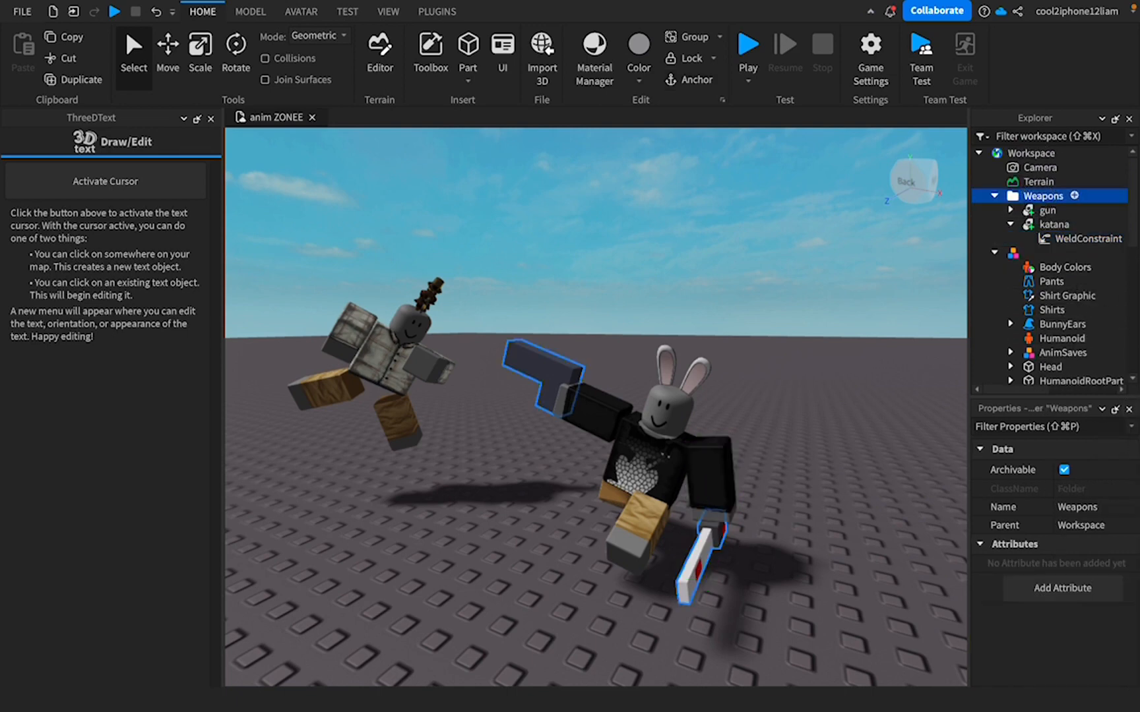
click(1045, 211)
click(1009, 225)
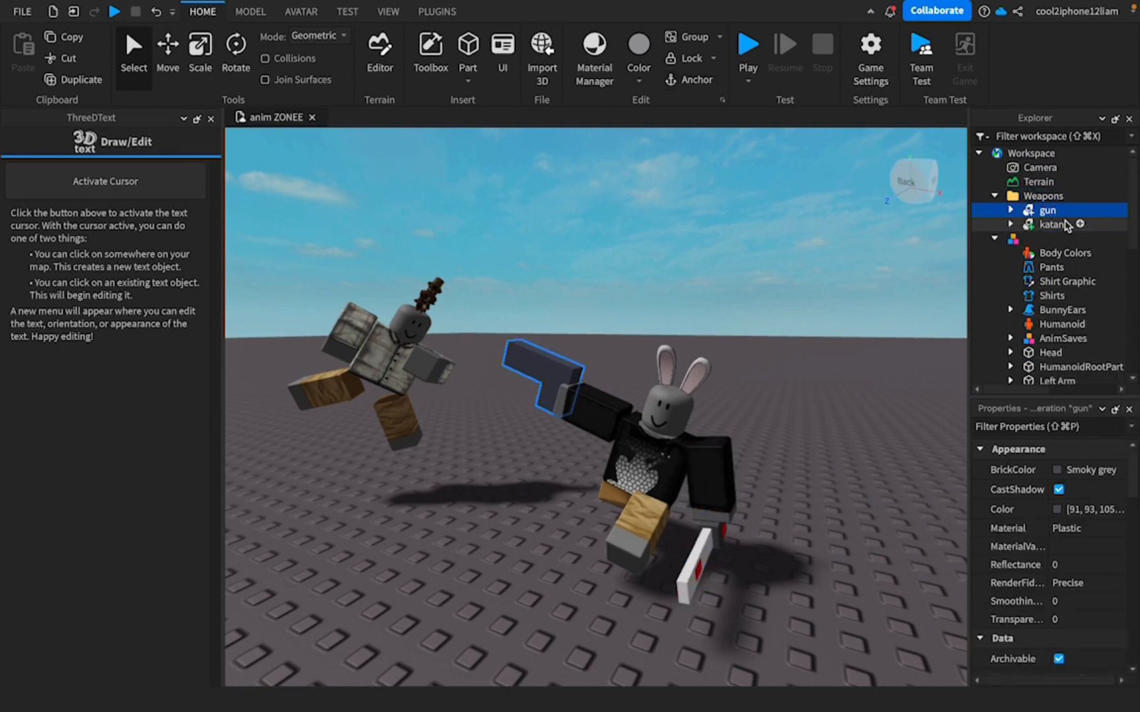
shift+click(1096, 225)
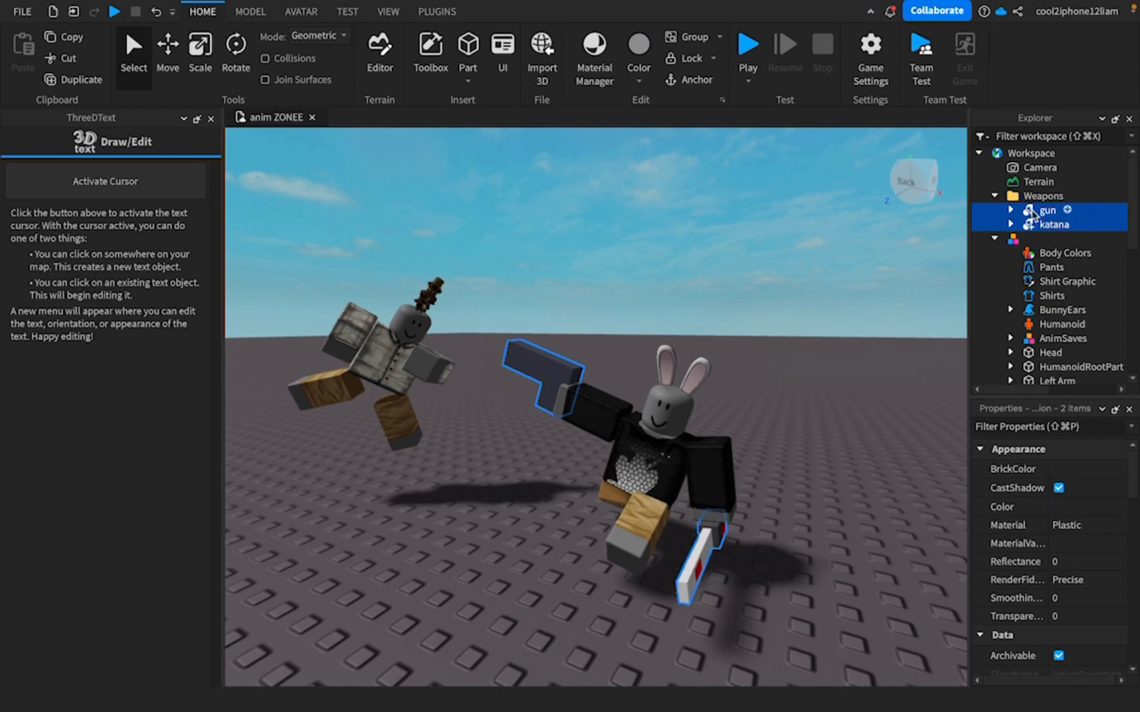
drag(1033, 215, 1021, 238)
click(1024, 198)
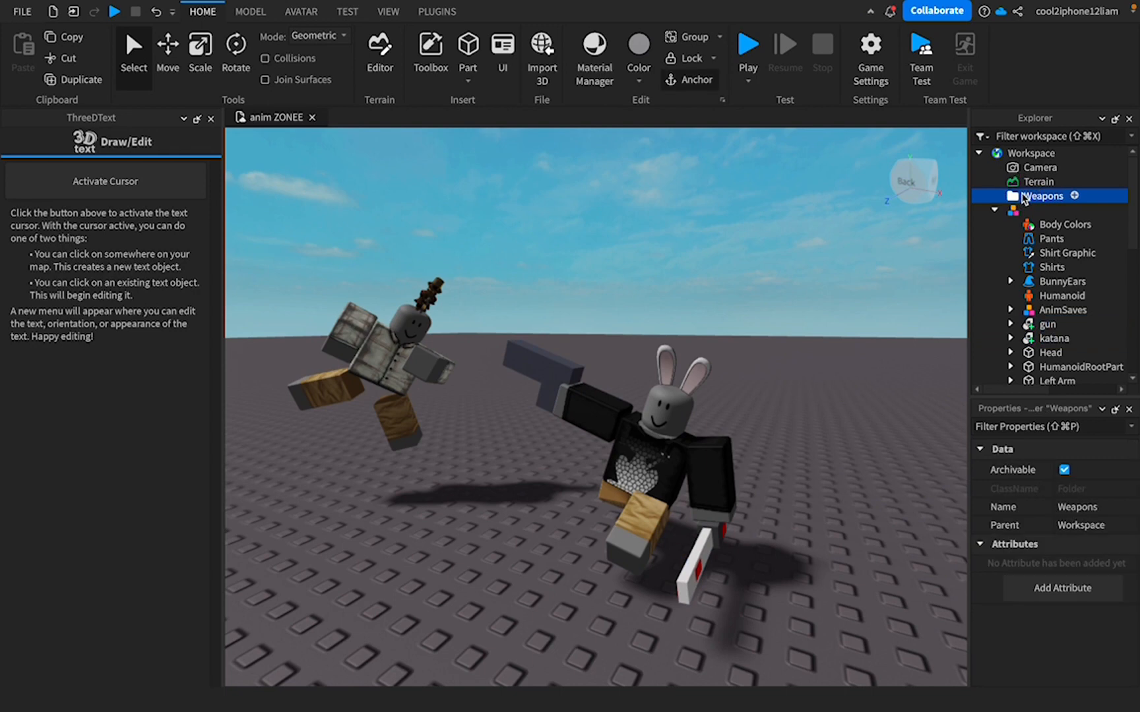
key(Delete)
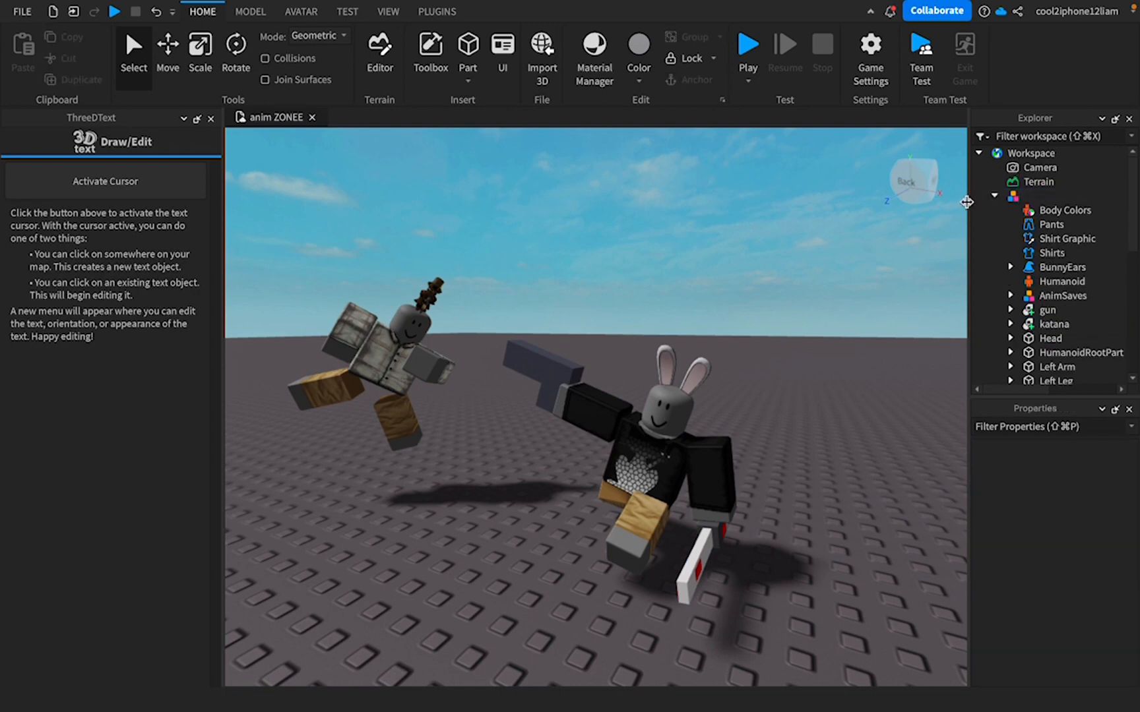
- Playtest the place and examine the two posed rigs and the welded weapons from several sides, toggling shift lock
click(748, 49)
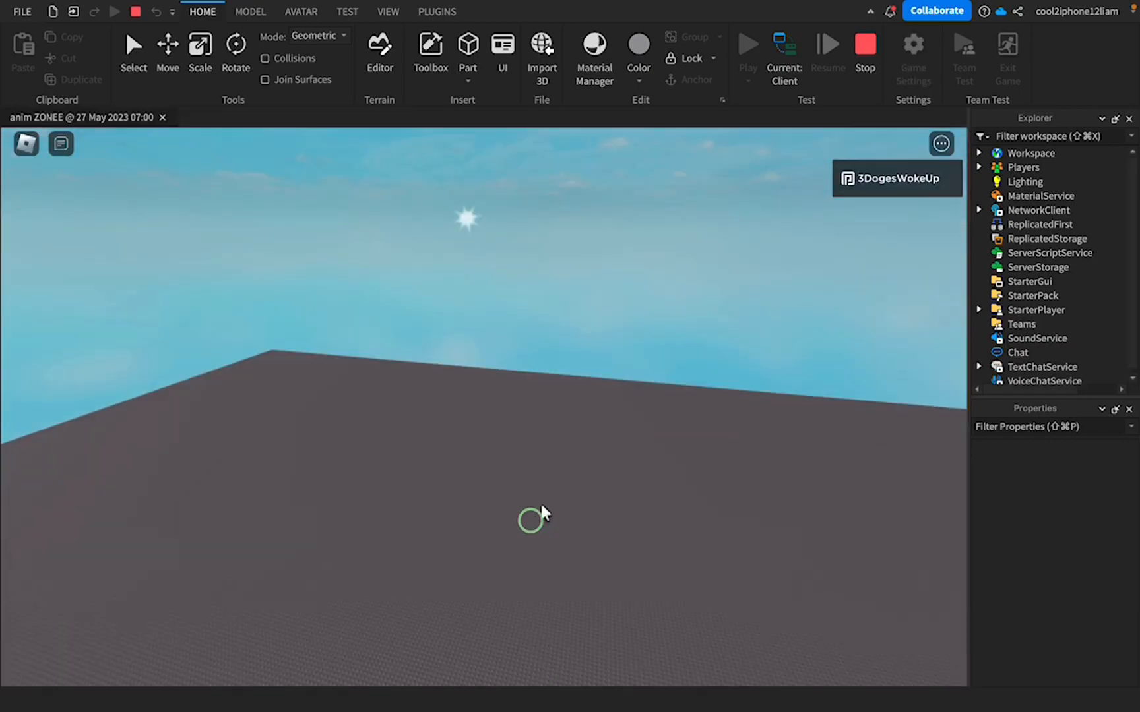
key(w)
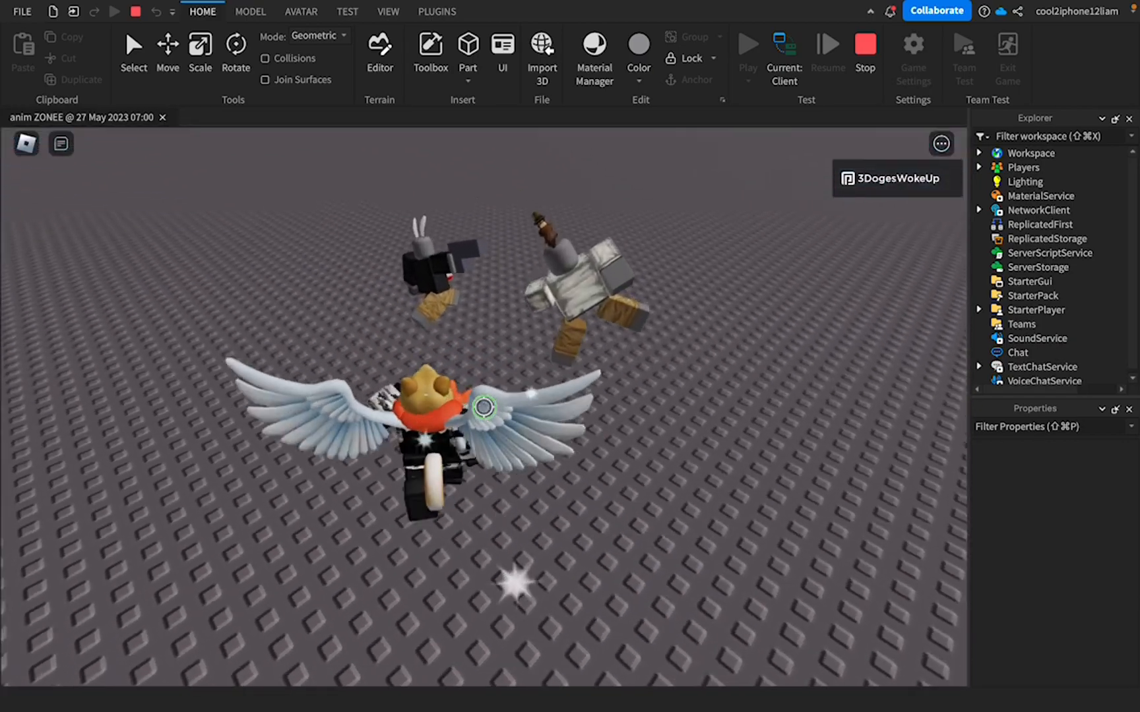
key(space)
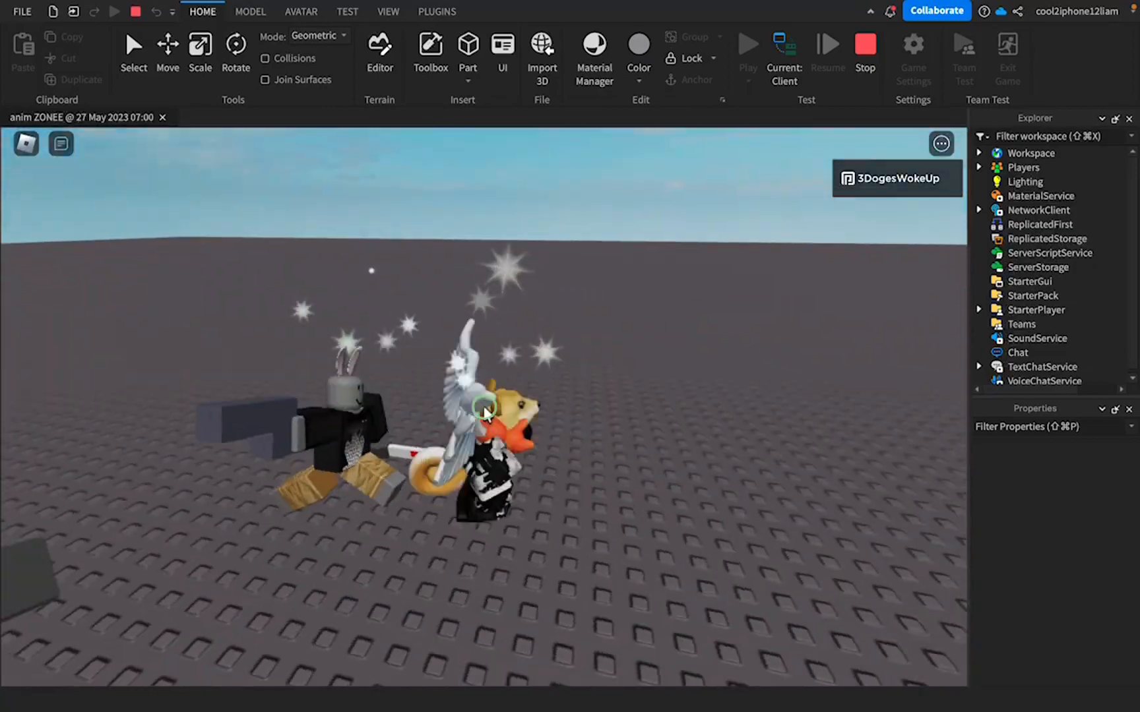
right_drag(484, 407, 484, 408)
key(shift)
key(shift)
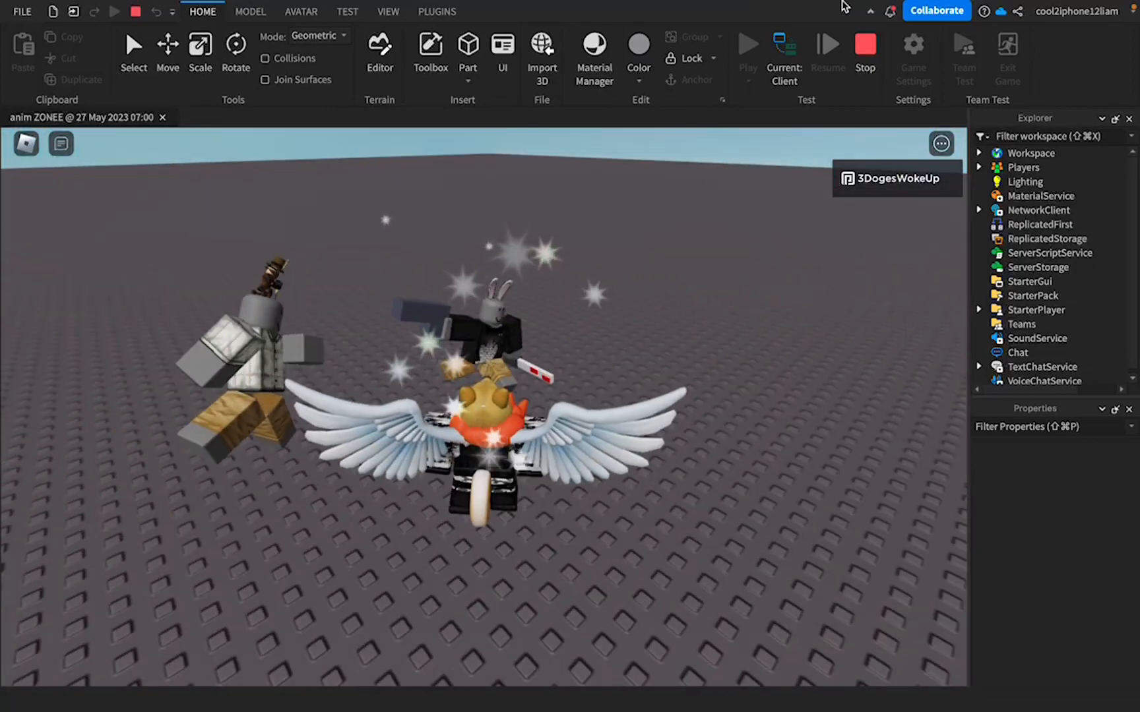